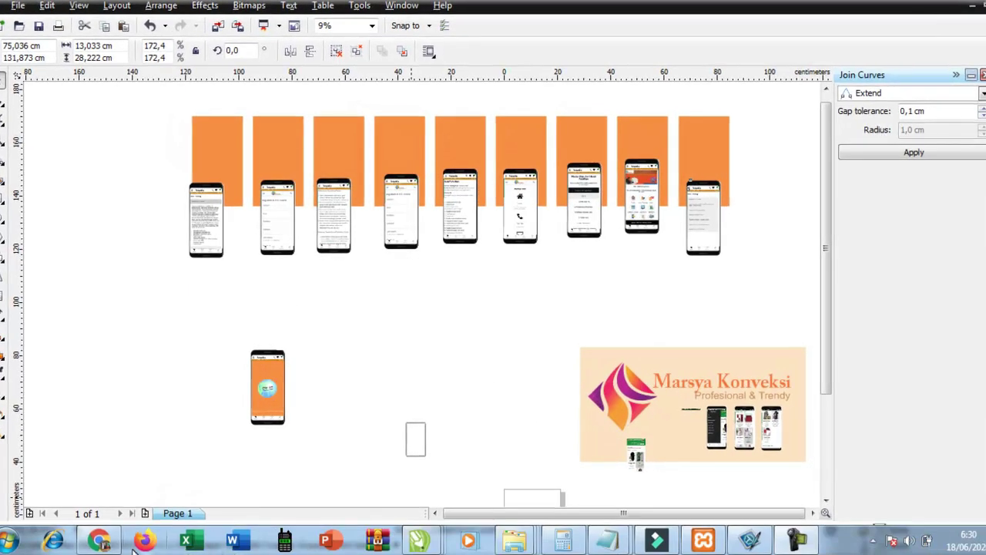
Step: Switch from CorelDRAW to the Play Console store listing in Chrome
click(101, 541)
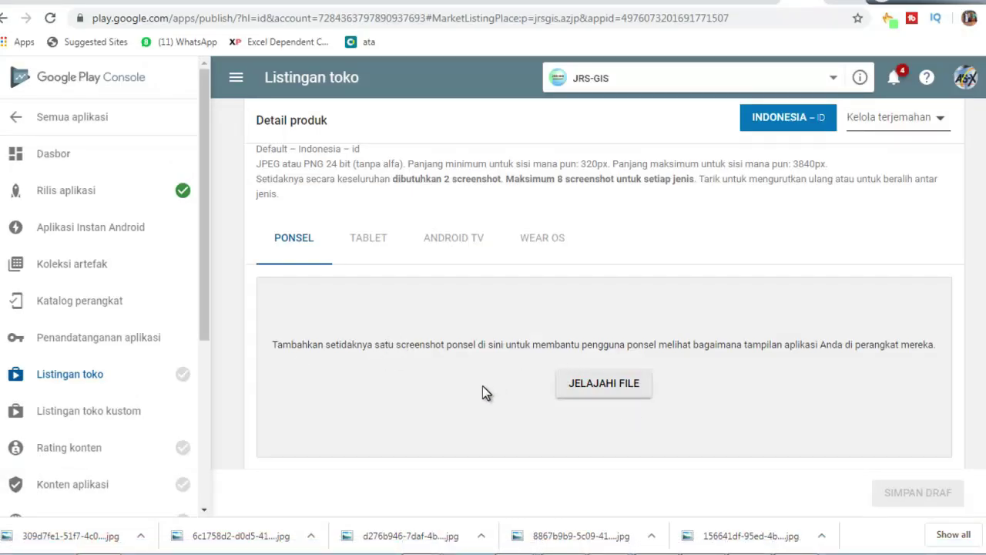
click(363, 253)
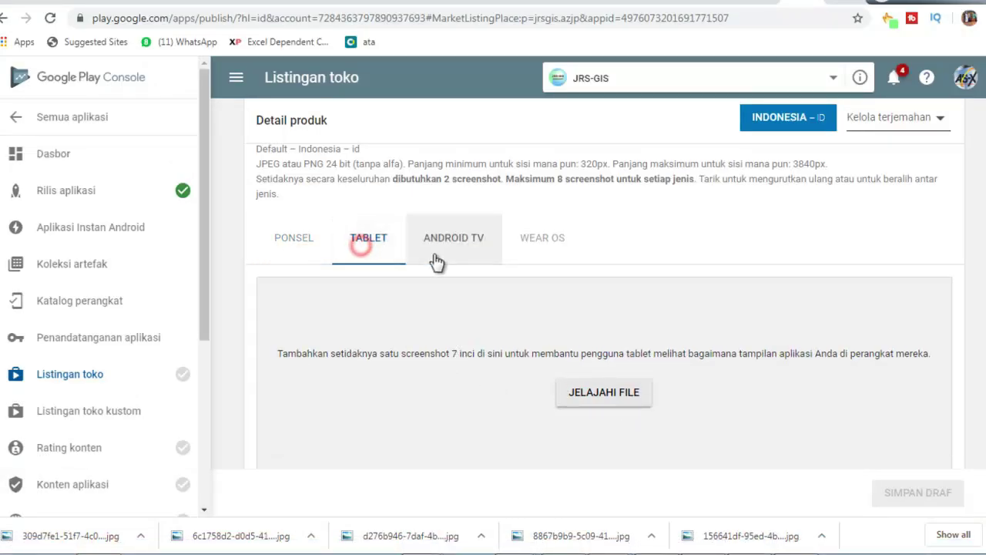
click(437, 251)
click(533, 241)
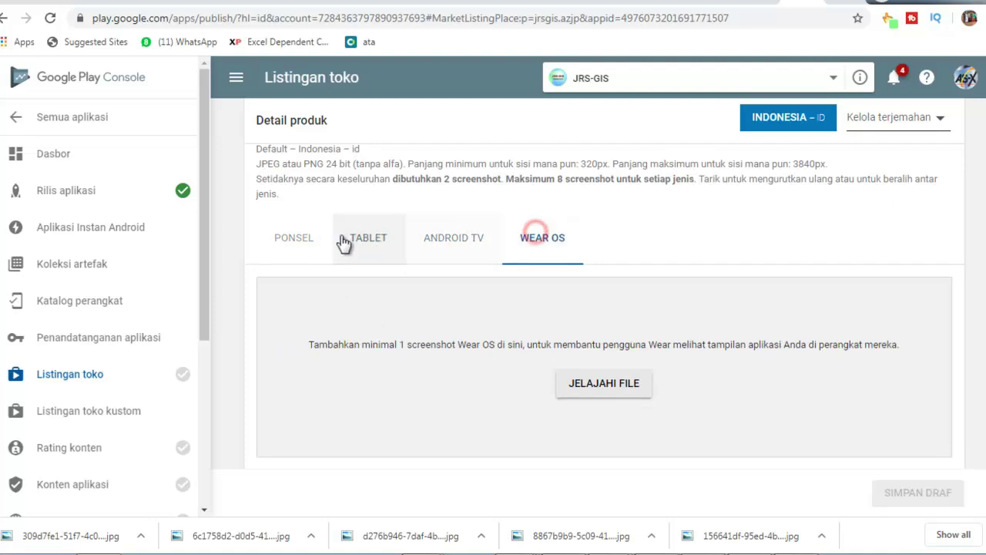
click(291, 241)
scroll(359, 326, down, 2)
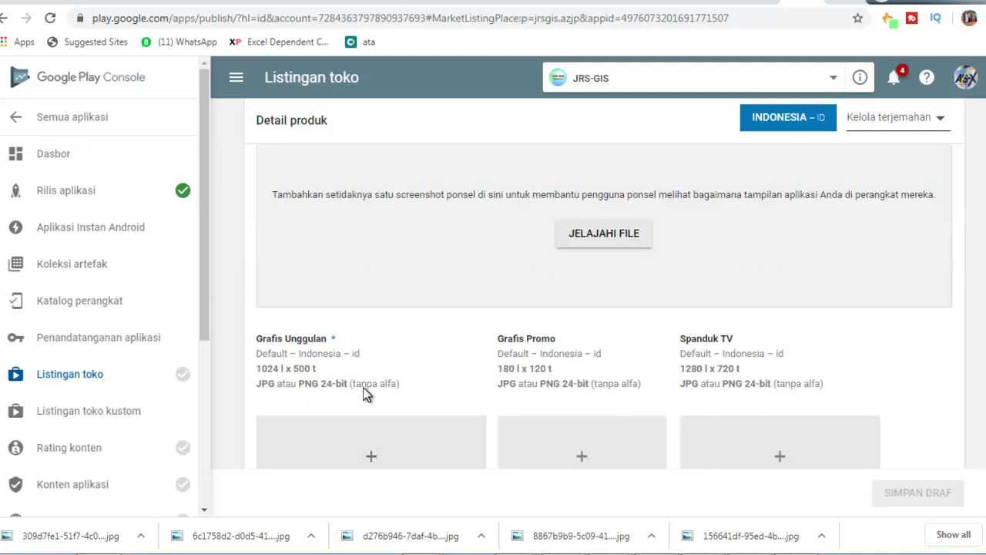
scroll(444, 308, up, 2)
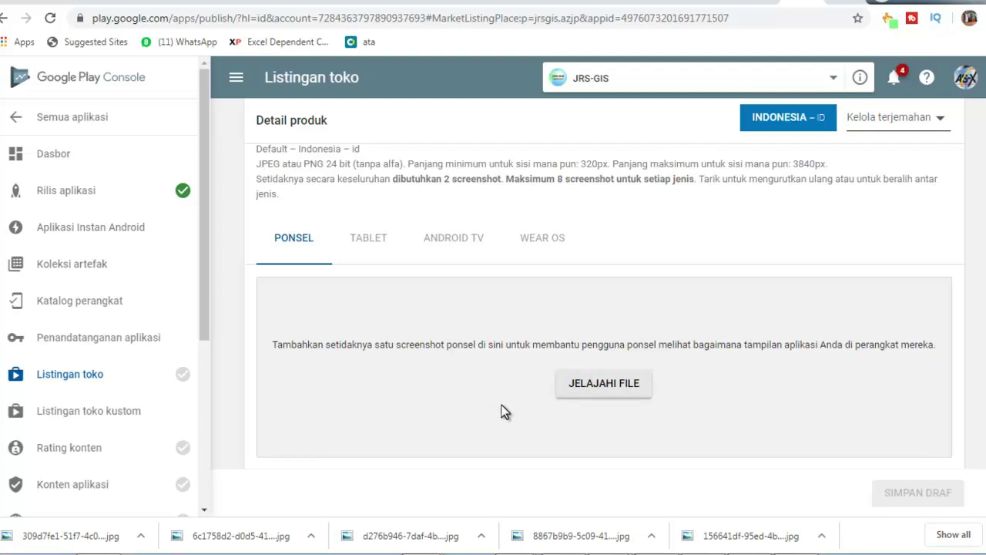
scroll(500, 413, down, 1)
scroll(496, 414, down, 2)
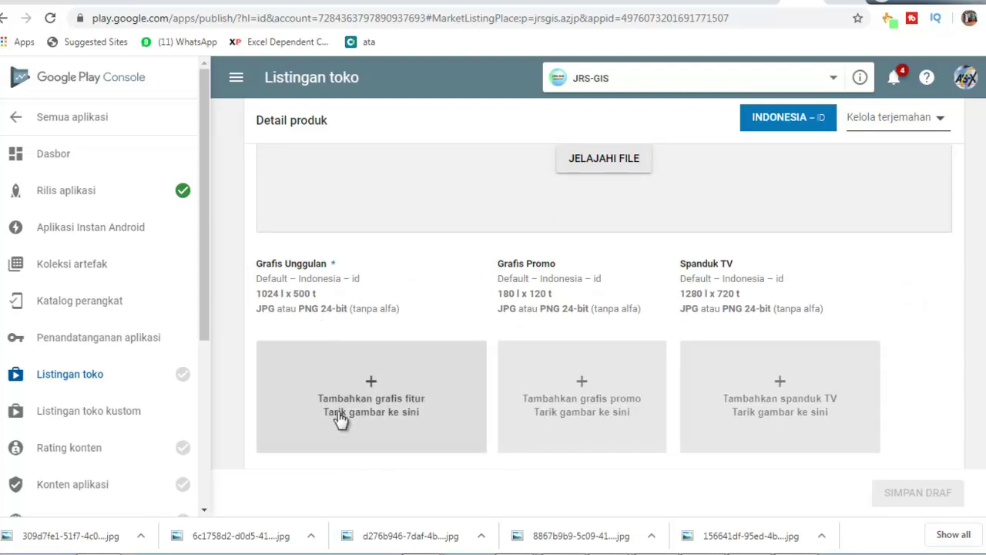
scroll(344, 413, down, 2)
scroll(424, 399, down, 2)
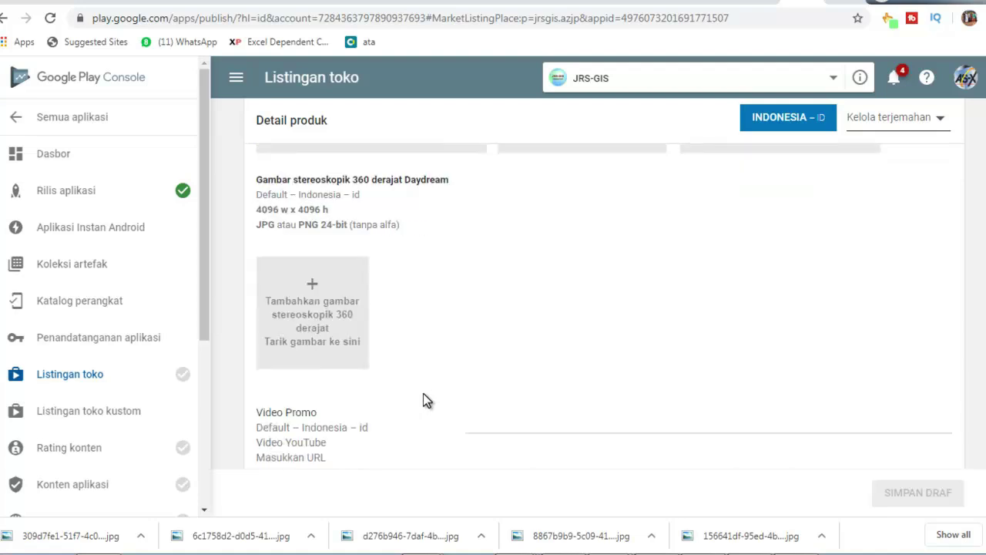
scroll(385, 397, down, 3)
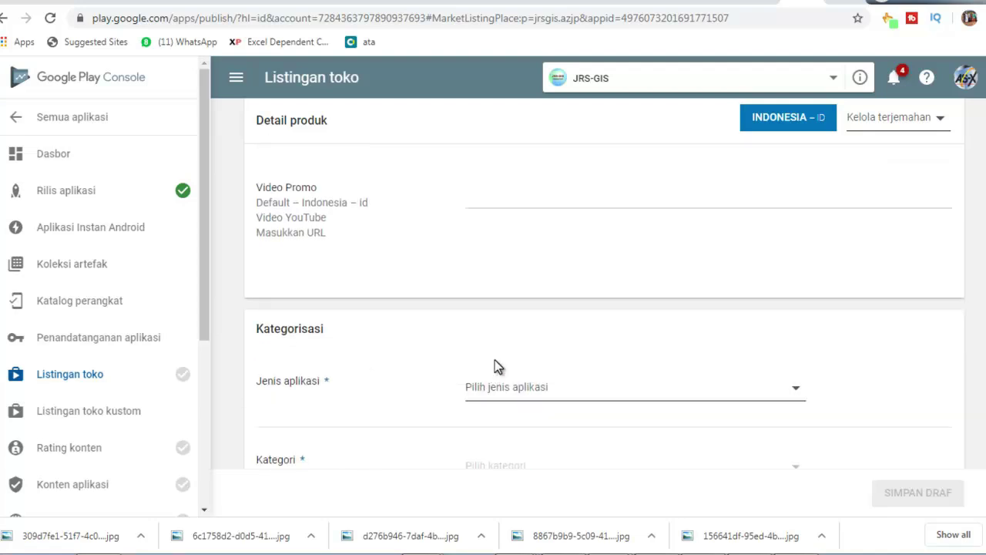
click(797, 397)
Step: Set the app type to Aplikasi and the category to Pendidikan
click(575, 400)
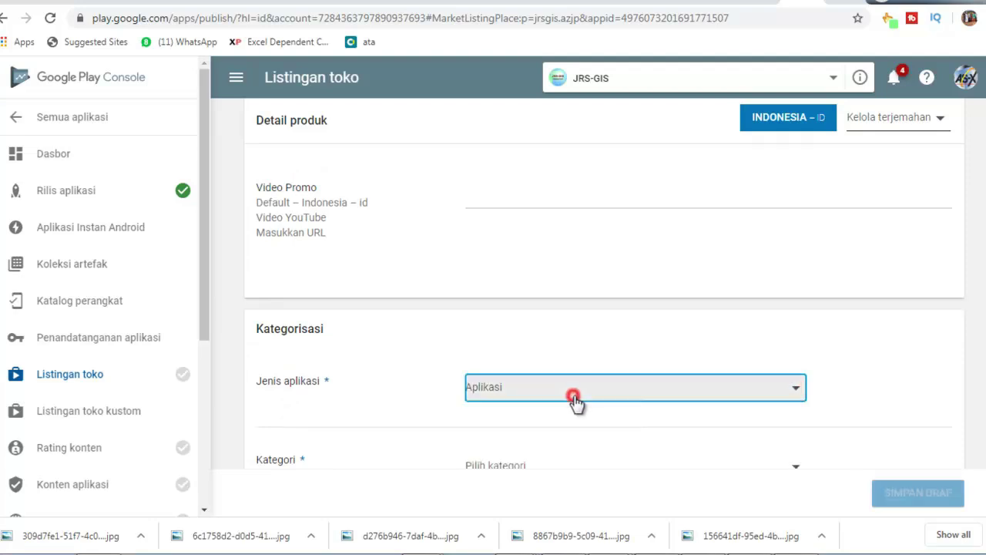
scroll(685, 447, down, 1)
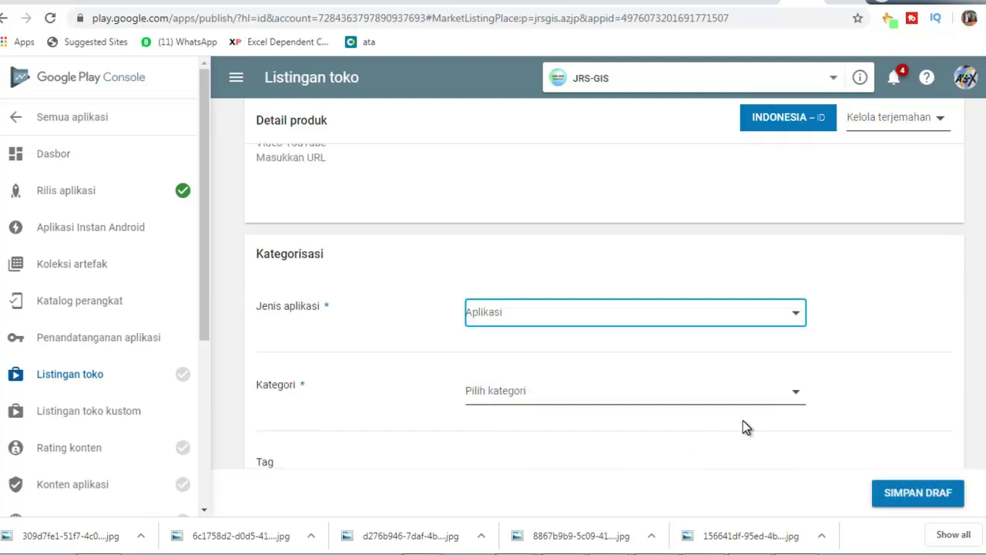
click(797, 399)
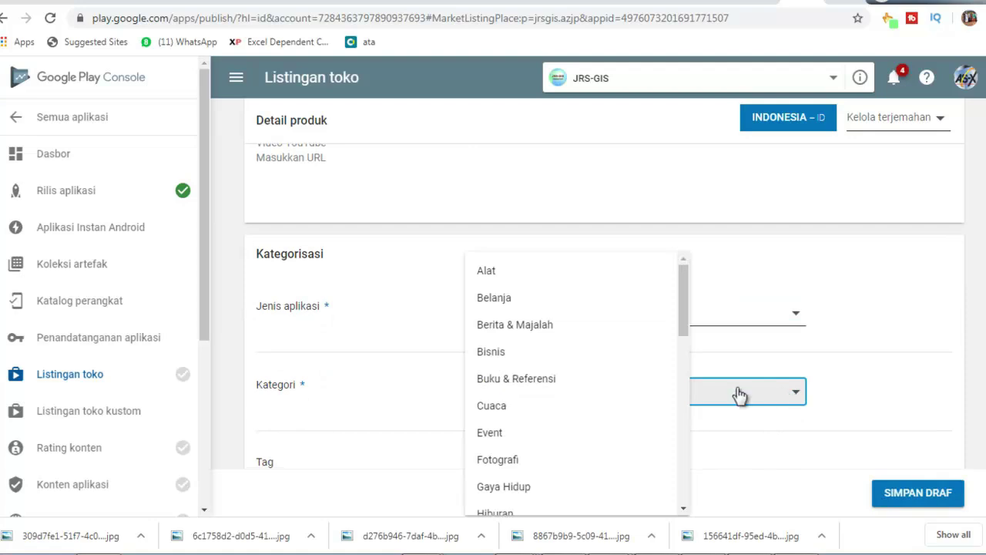
scroll(621, 373, down, 1)
scroll(619, 376, down, 1)
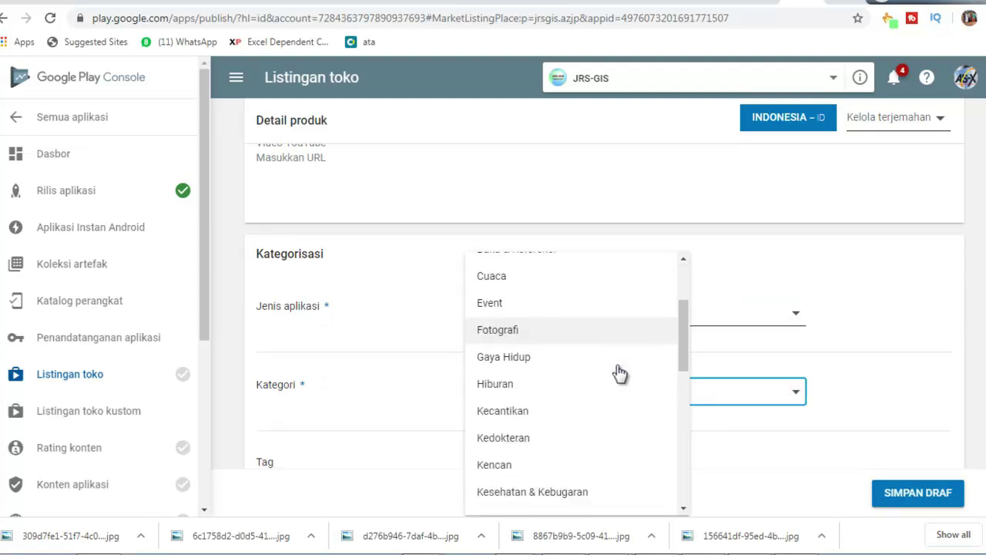
scroll(616, 379, down, 1)
scroll(595, 438, down, 1)
scroll(595, 438, down, 1)
scroll(595, 439, down, 1)
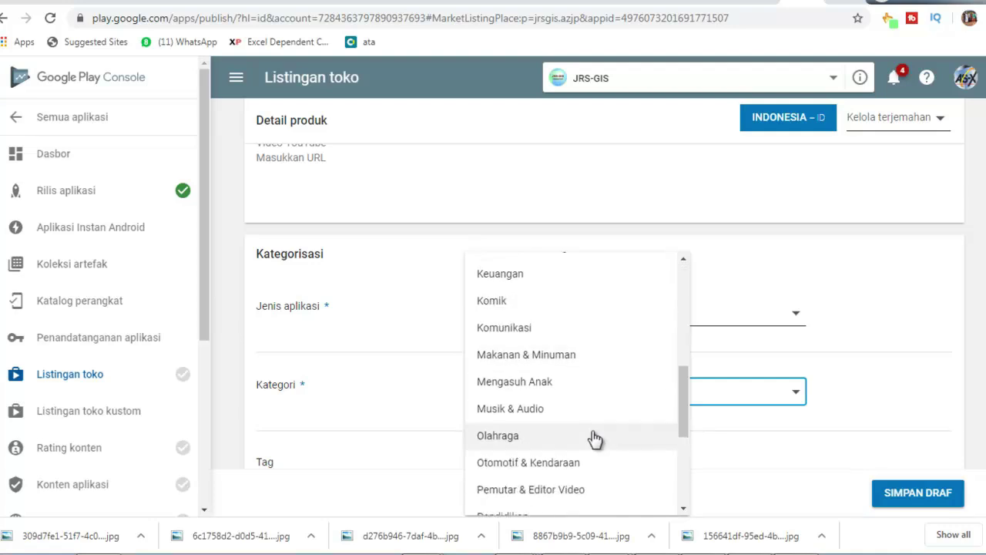
scroll(594, 438, down, 1)
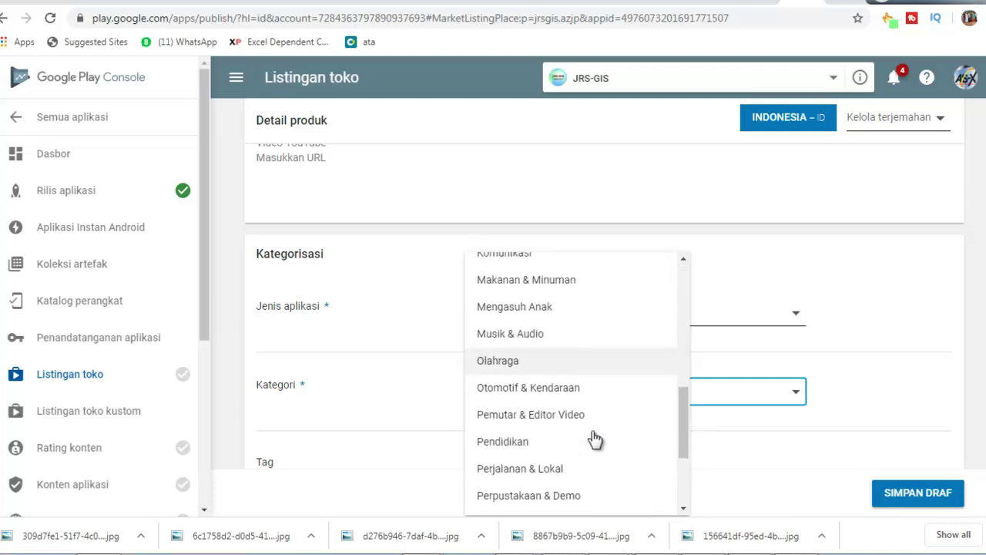
click(518, 446)
Step: Save the store listing draft and switch to the training center website
scroll(479, 444, down, 2)
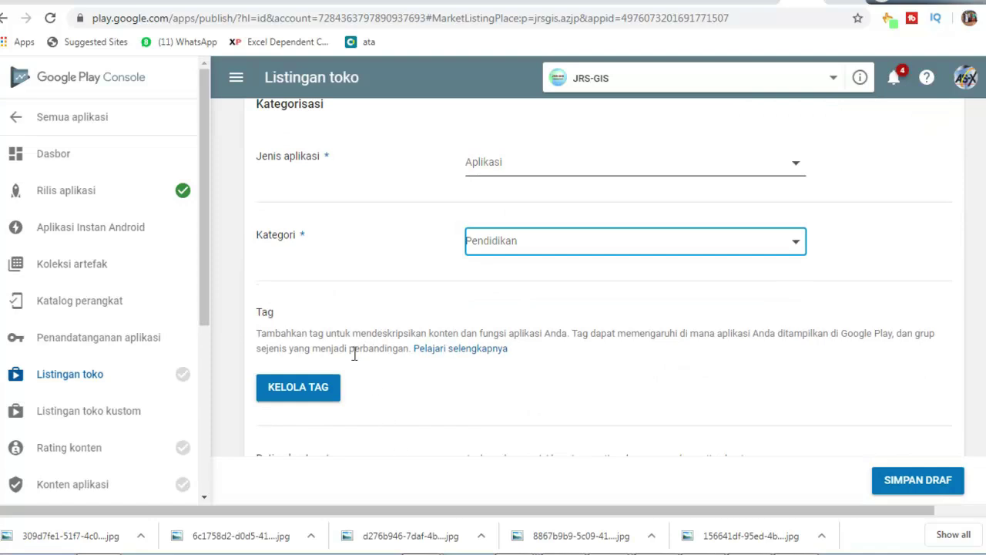
scroll(539, 375, down, 2)
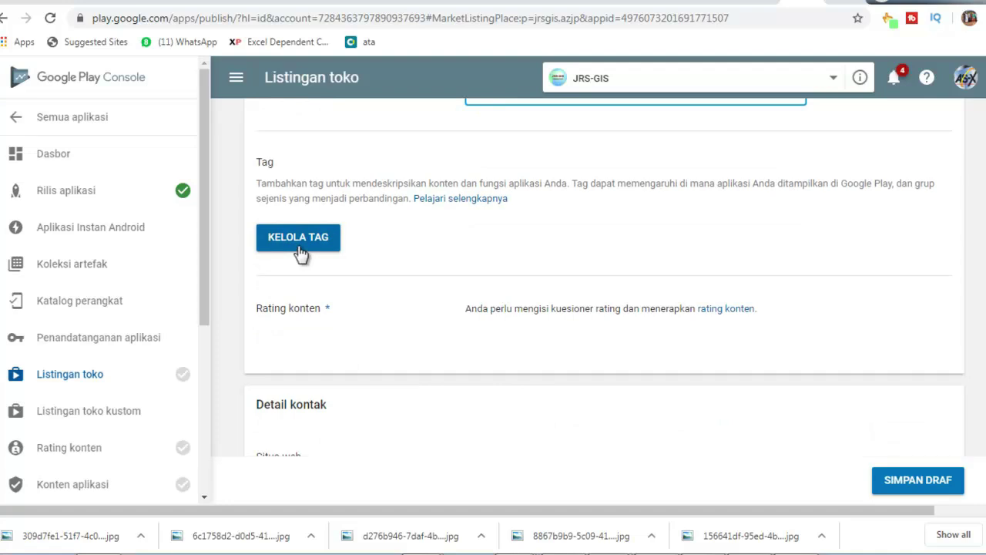
click(916, 484)
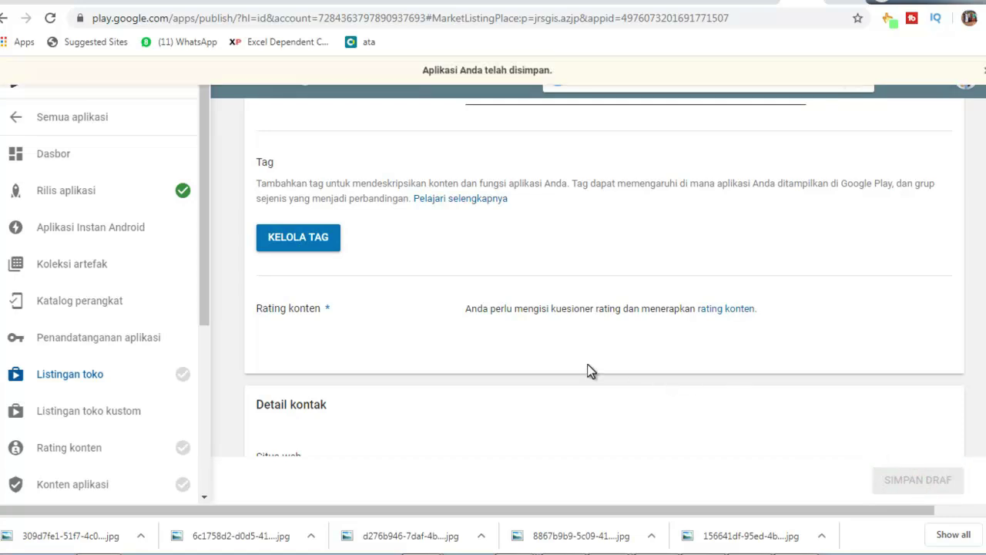
scroll(416, 367, down, 2)
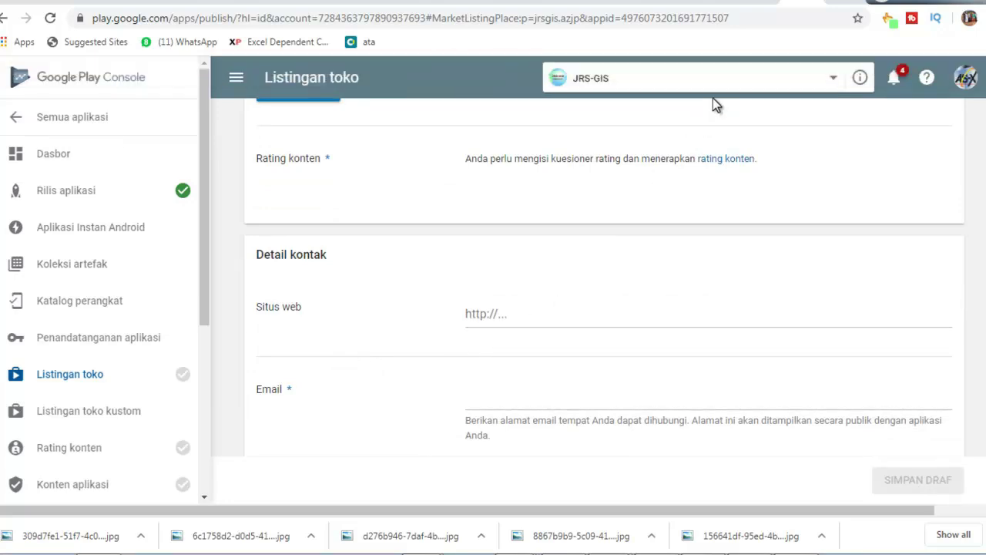
click(840, 6)
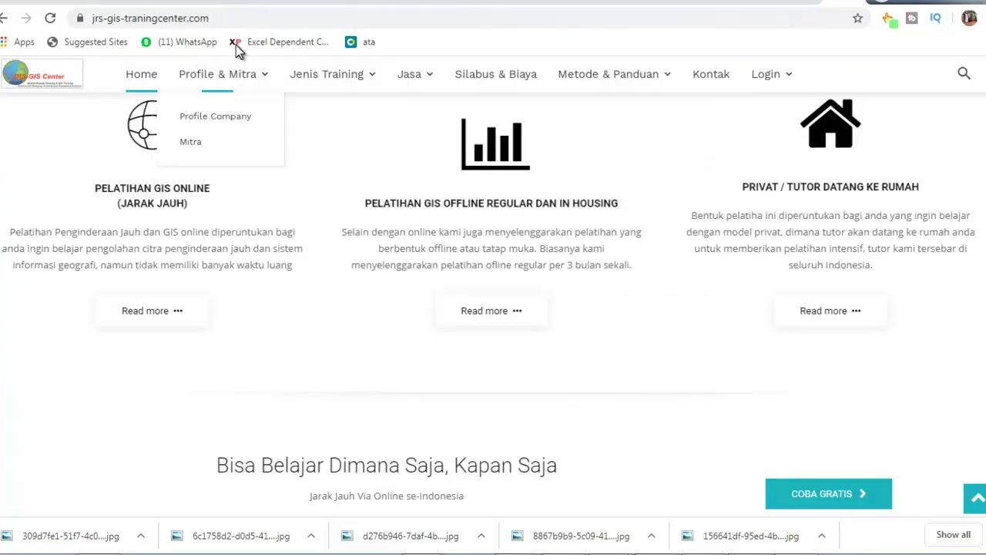
Step: Select the training center's web address in the address bar
drag(227, 19, 75, 21)
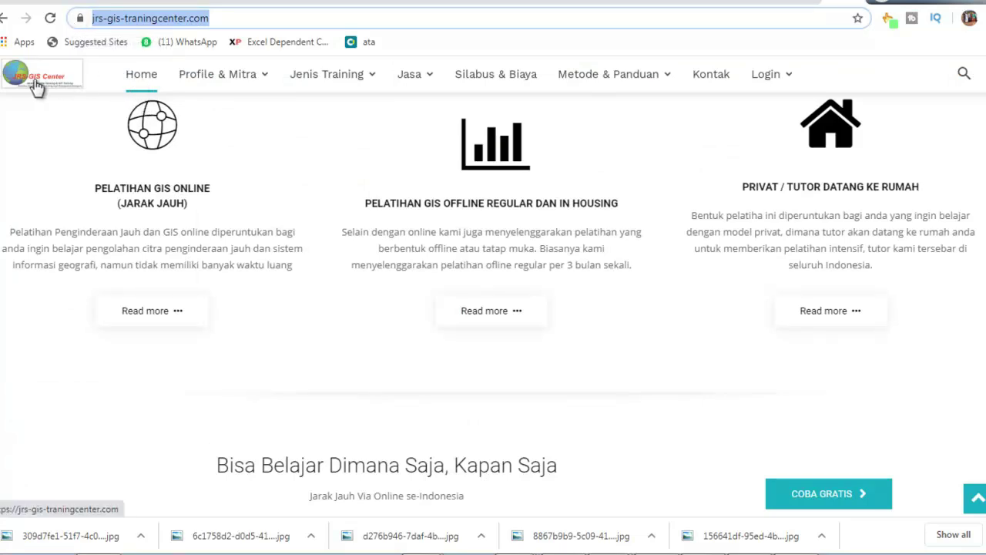
click(35, 87)
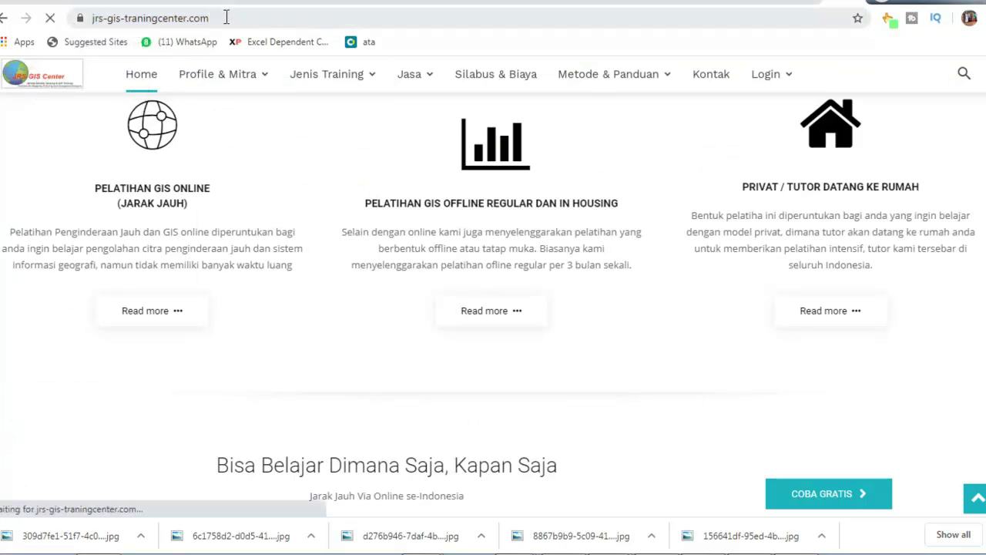
drag(225, 17, 88, 22)
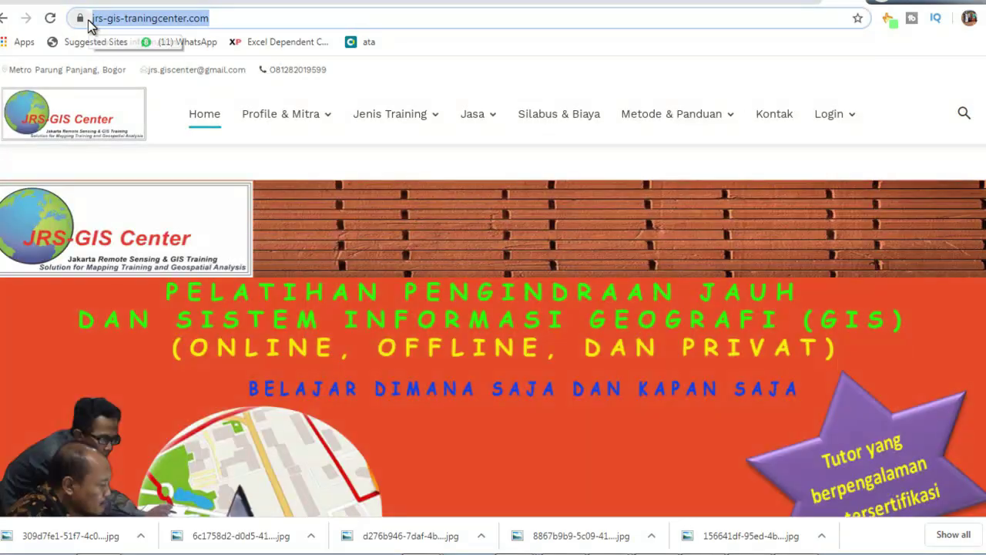
click(90, 17)
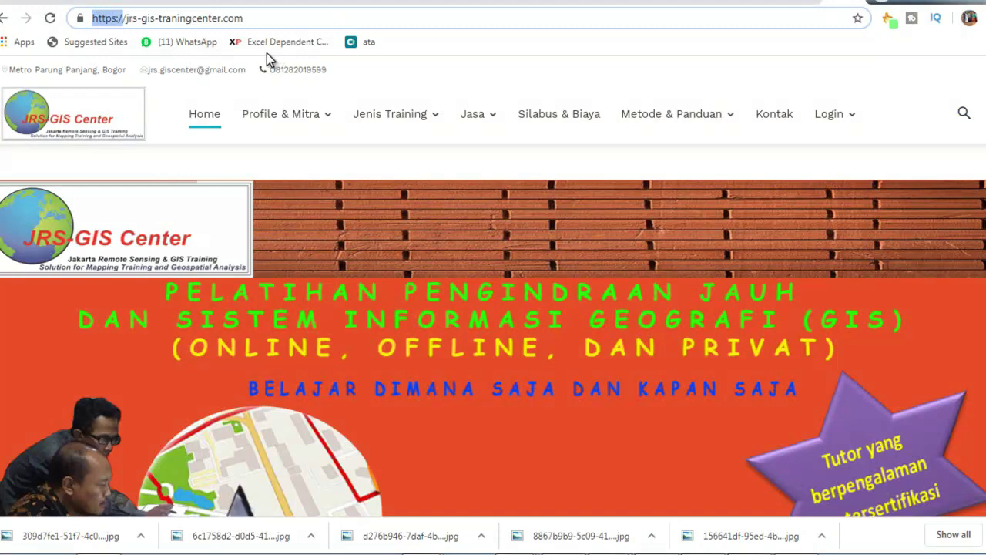
click(254, 21)
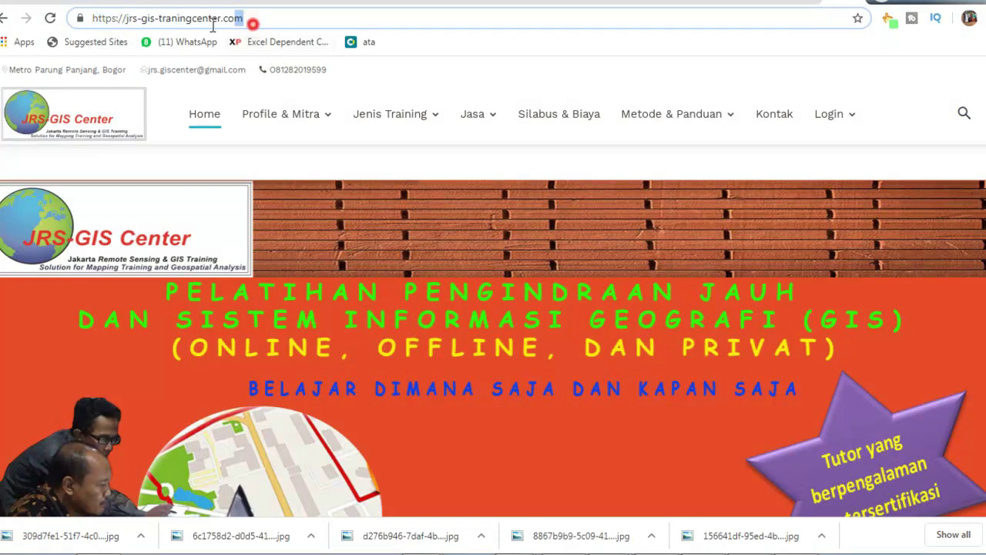
drag(253, 21, 91, 20)
click(92, 18)
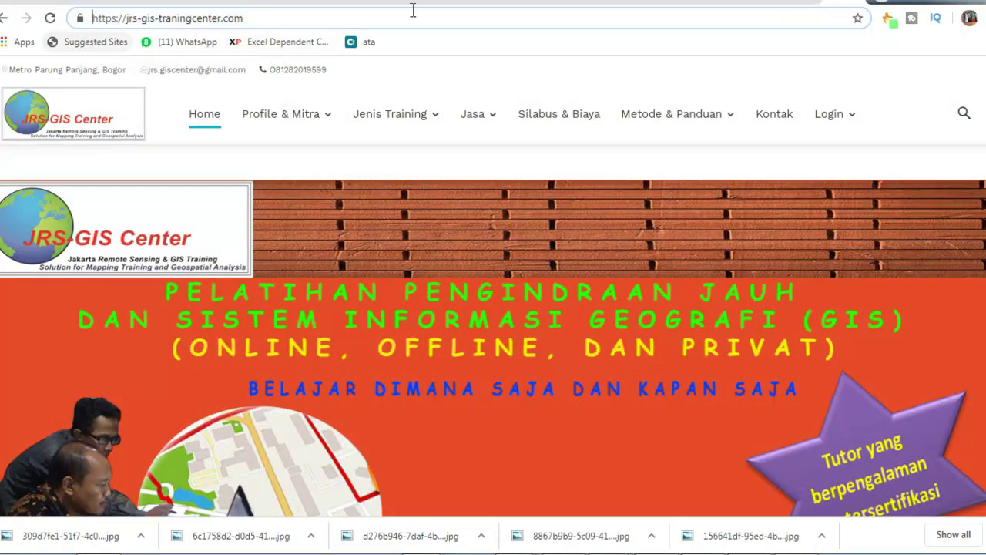
click(796, 0)
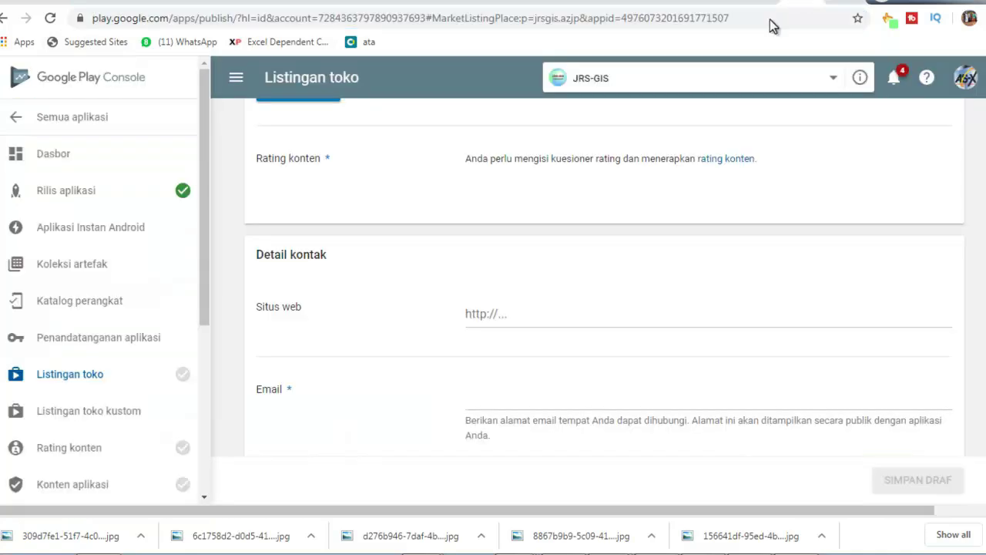
click(559, 316)
text(https://jrs-gis-traningcenter.com/)
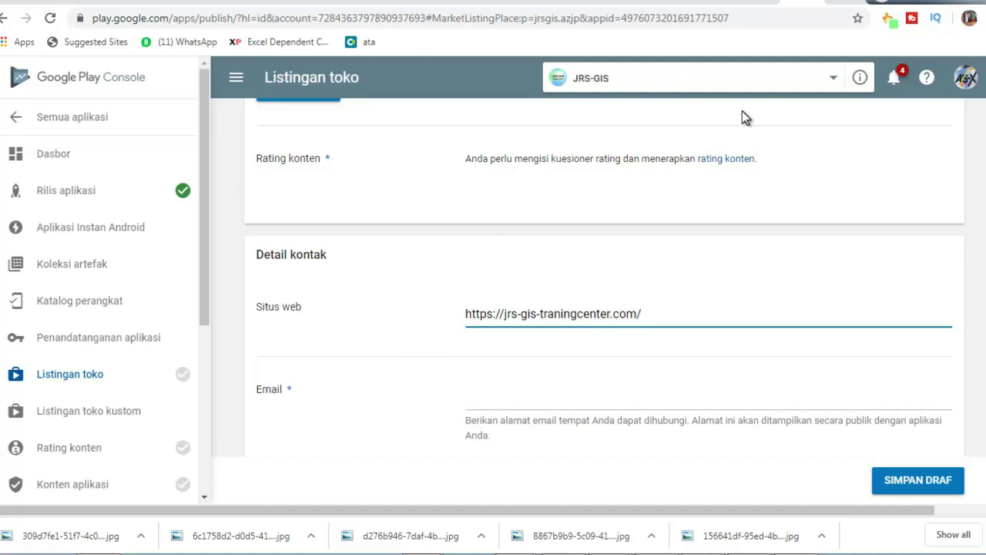
Step: On the Hubungi Kami page, select the center's email and phone number
click(847, 4)
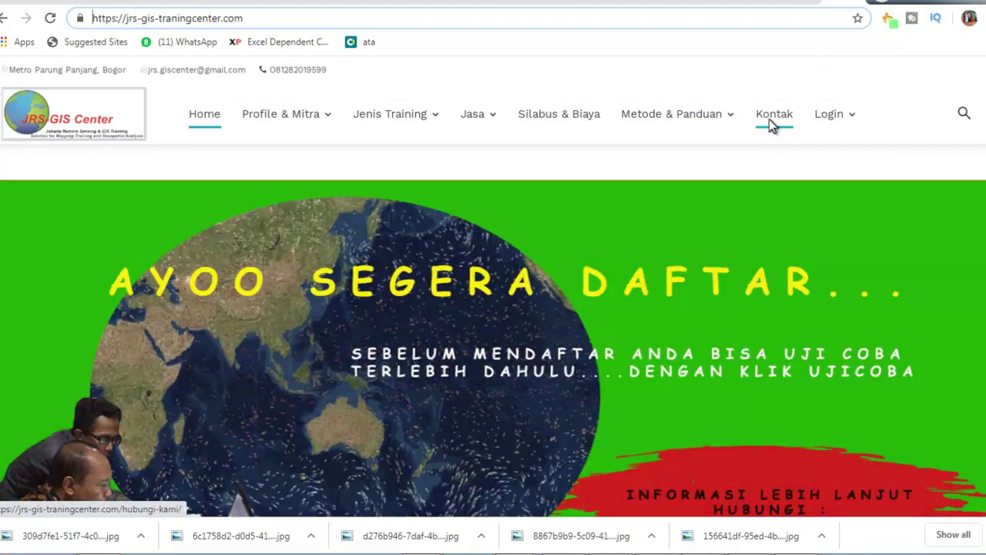
click(774, 124)
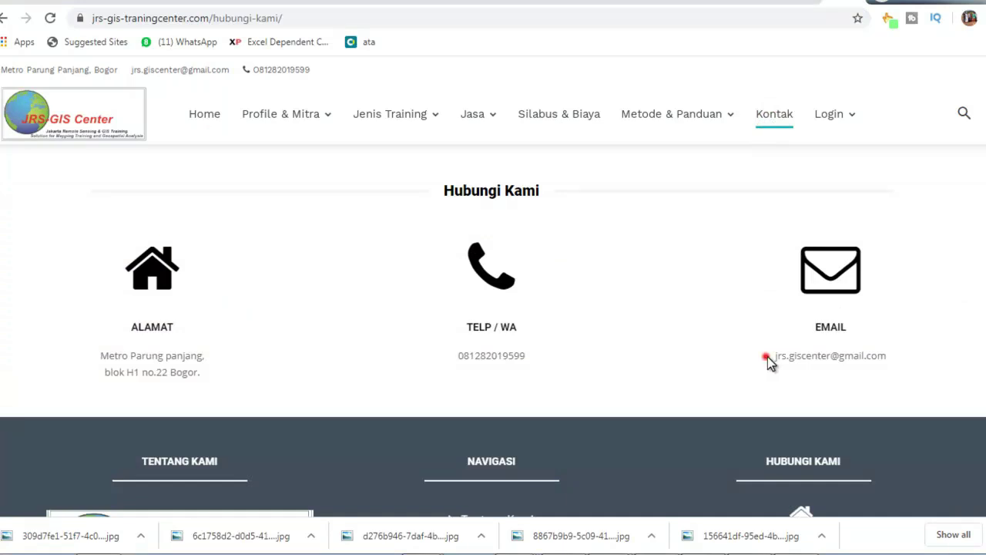
drag(767, 357, 897, 371)
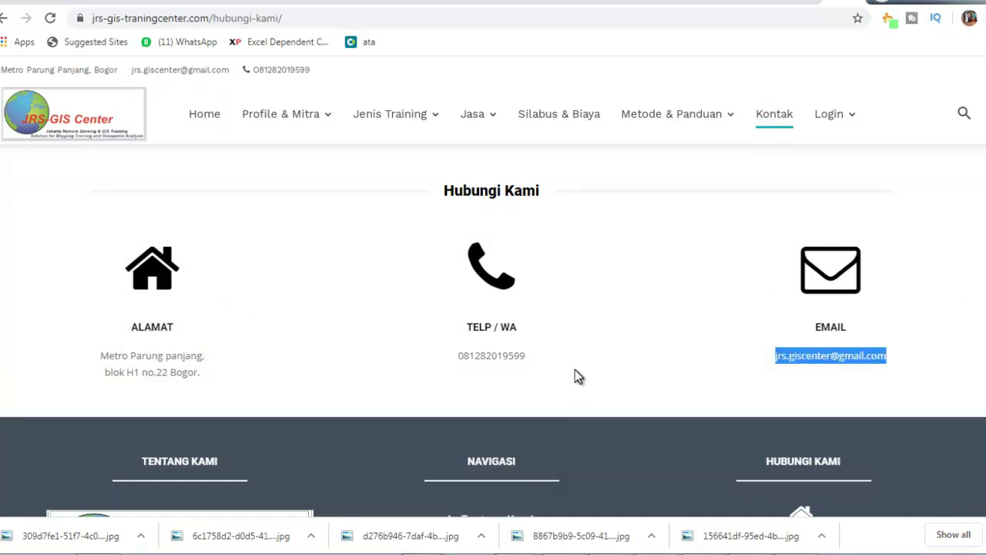
drag(575, 370, 500, 326)
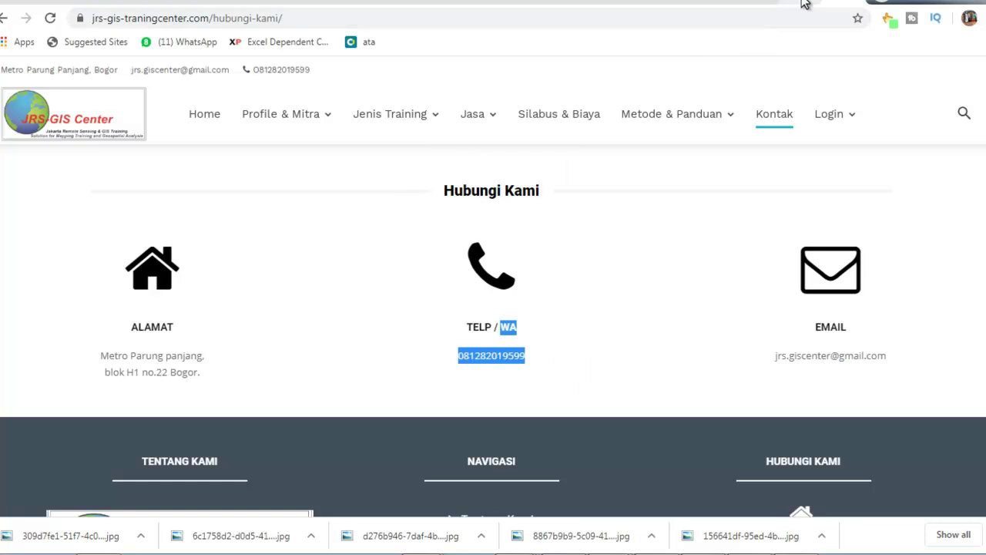
click(806, 4)
click(524, 399)
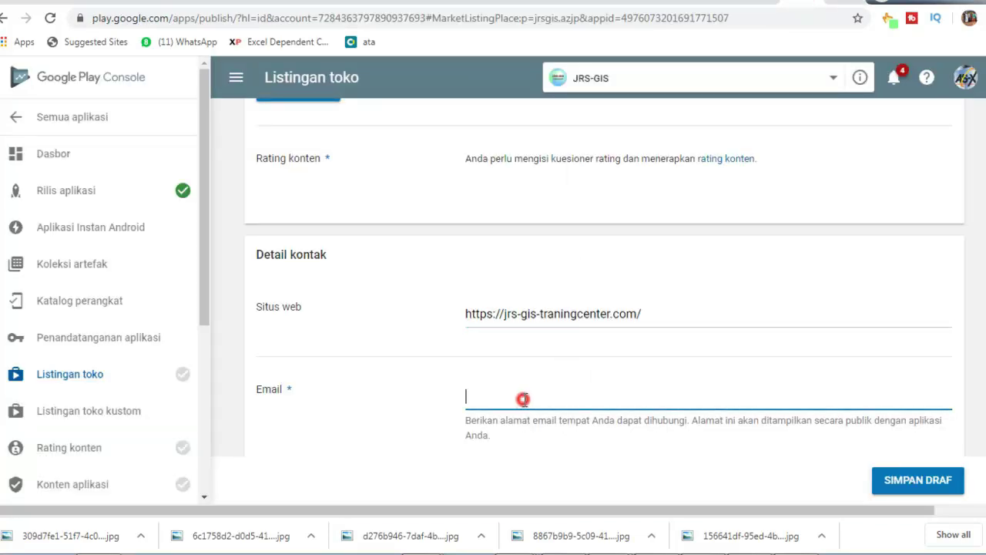
Step: Paste into the Email field, then select the phone number on the contact page
text(https://jrs-gis-traningcenter.com/)
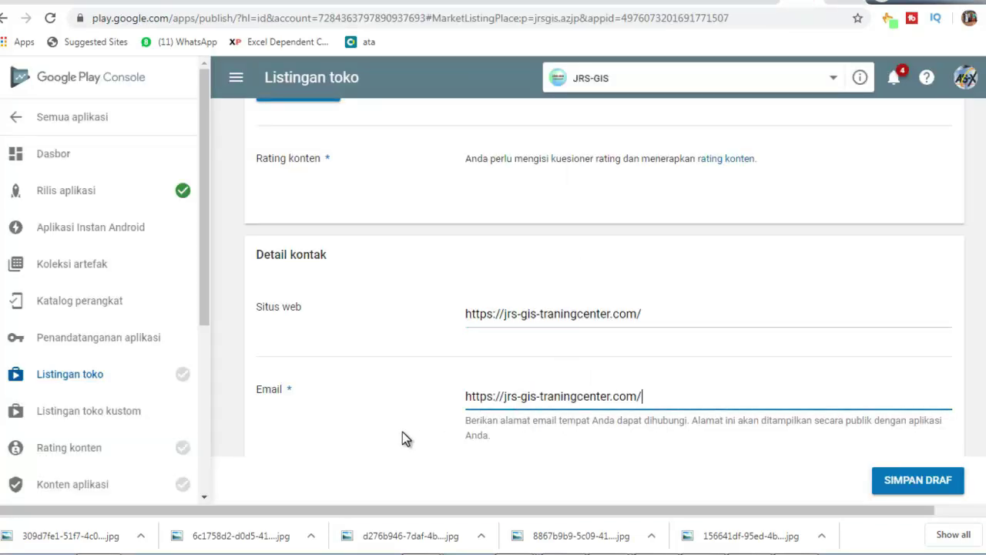
scroll(402, 438, down, 2)
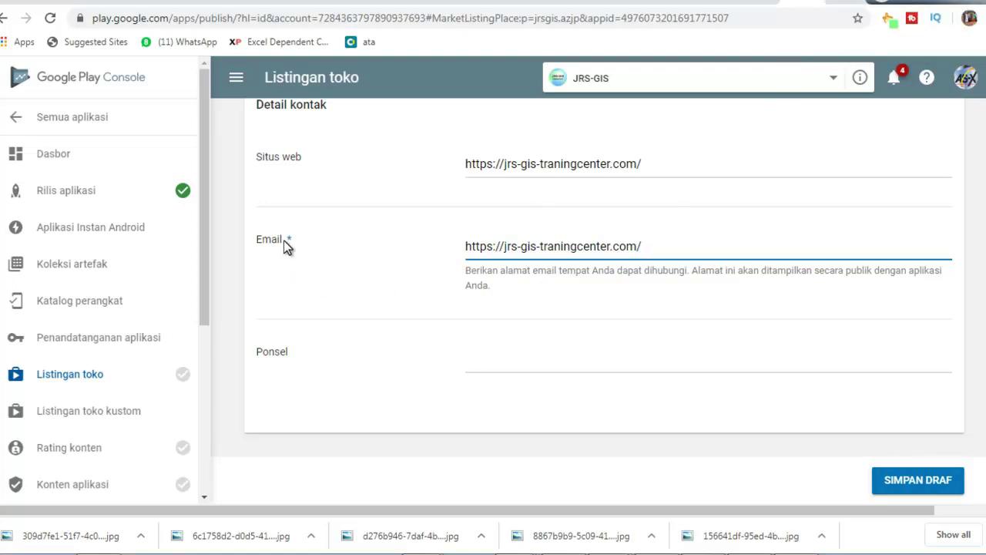
click(848, 7)
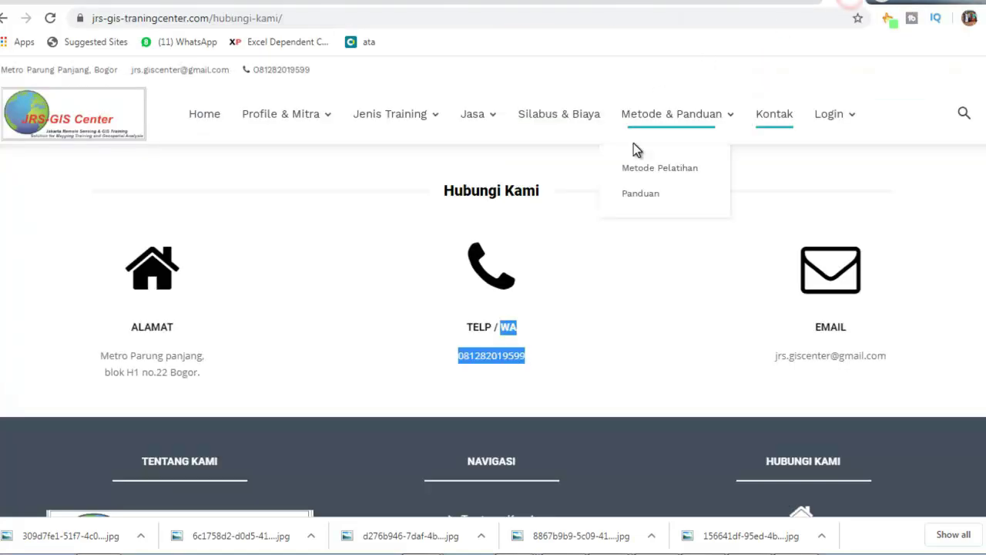
click(528, 355)
drag(527, 356, 458, 361)
key(ctrl+c)
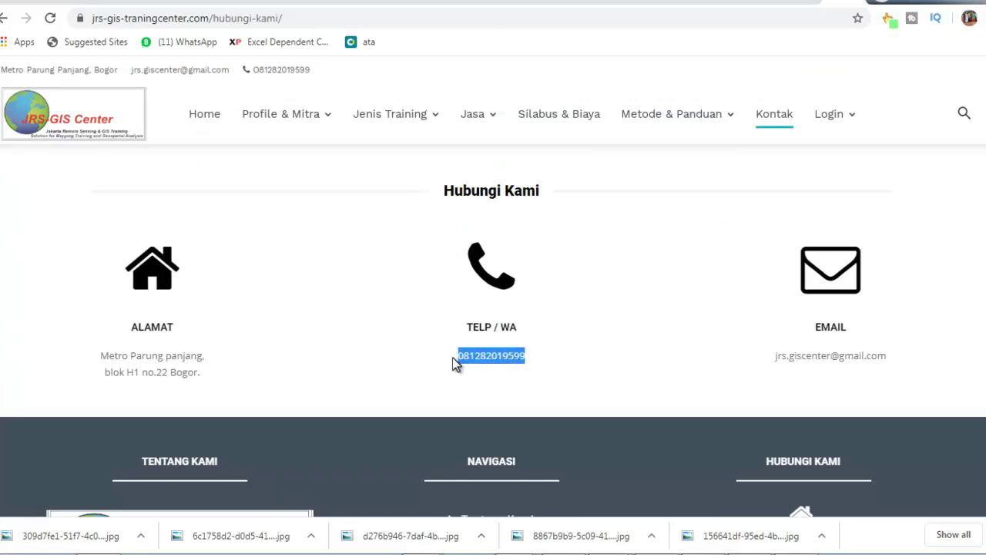
drag(533, 251, 573, 202)
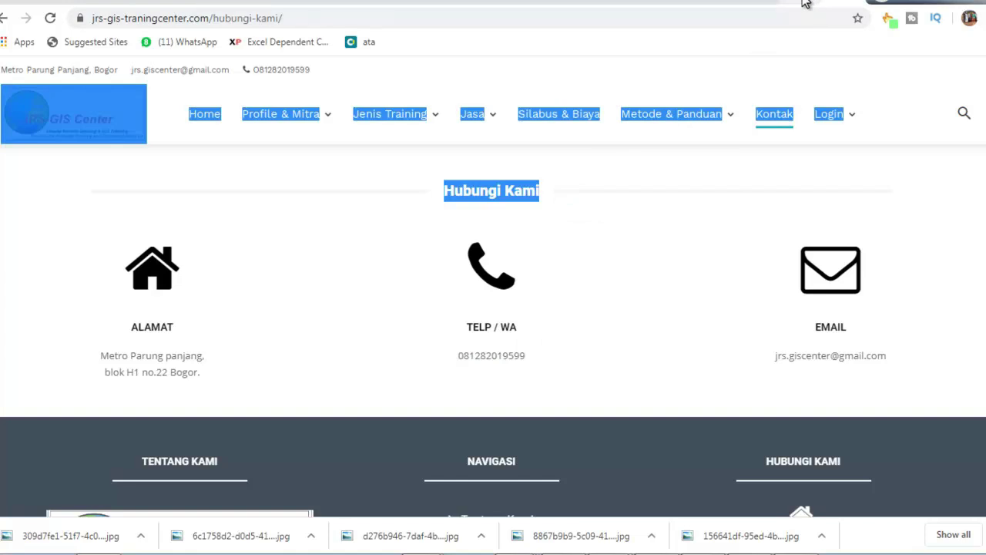
Step: Paste the phone number into Ponsel, replacing the leading 0 with +62
click(804, 4)
click(503, 358)
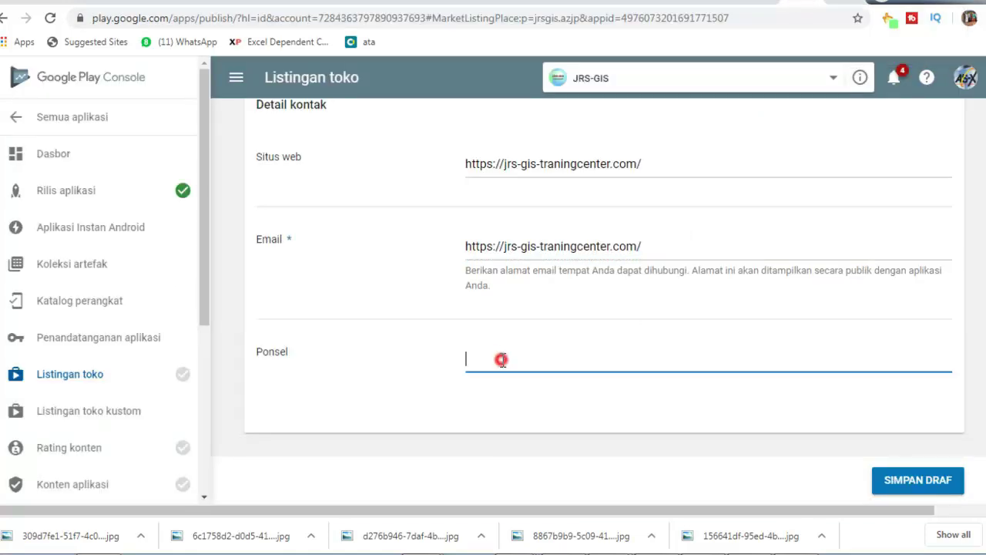
key(ctrl+v)
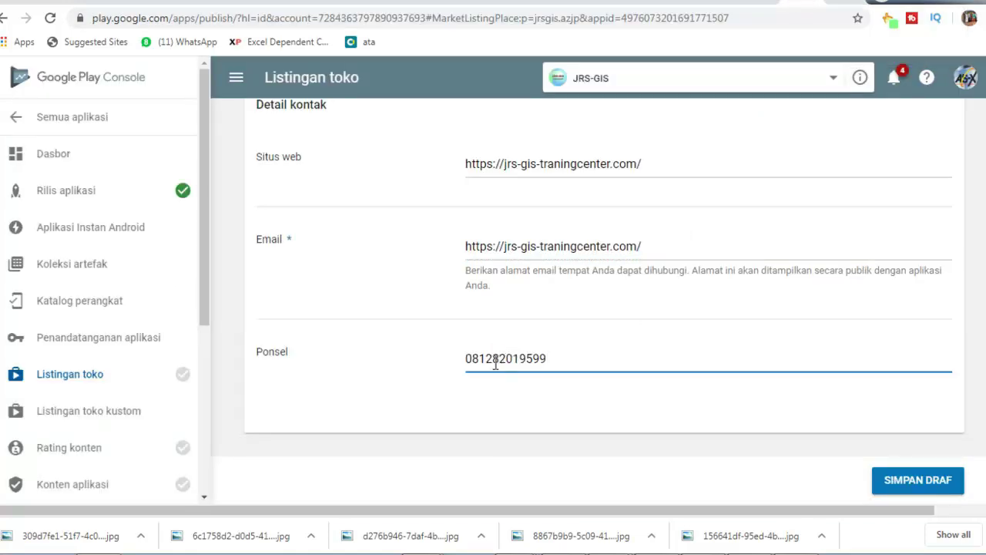
click(473, 359)
key(BackSpace)
text(+)
text(62)
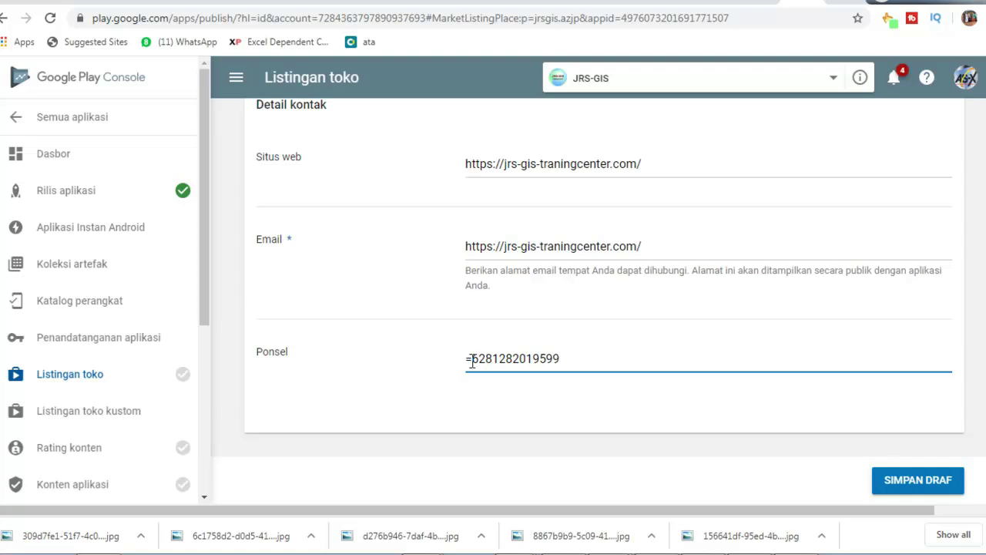
key(BackSpace)
text(+)
Step: Try saving the draft, which is rejected for an invalid email
click(897, 481)
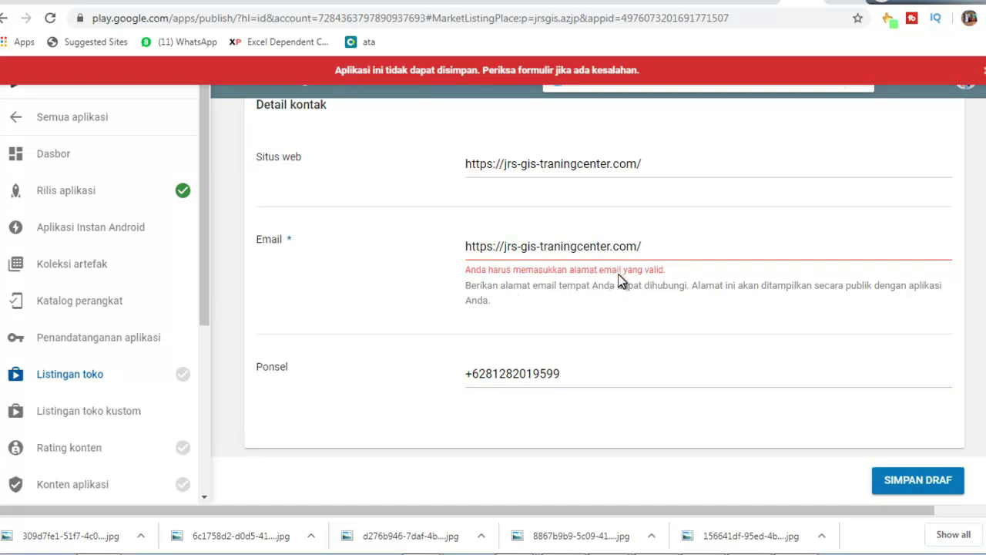
scroll(627, 264, up, 1)
click(845, 6)
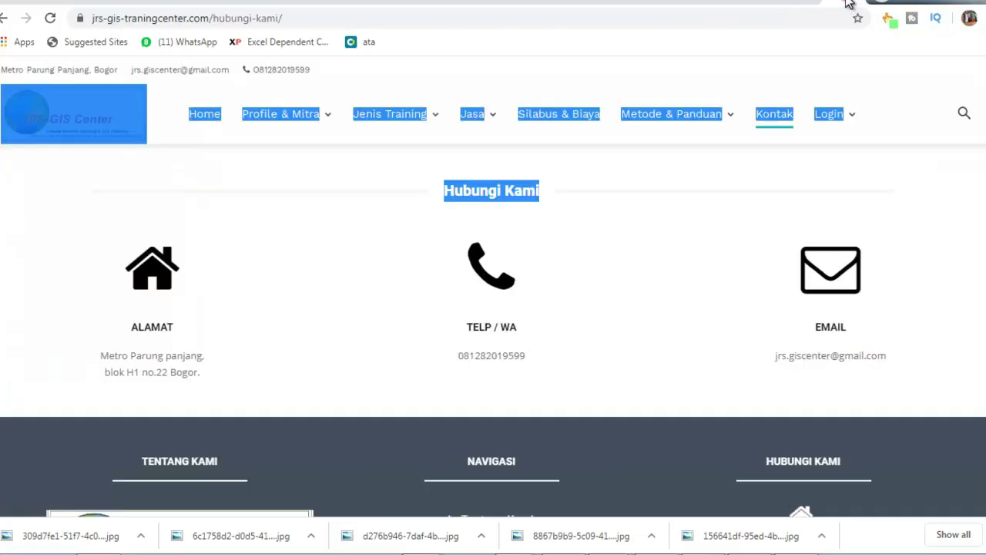
Step: Select the email address under EMAIL and return to the Play Console tab
drag(774, 359, 877, 383)
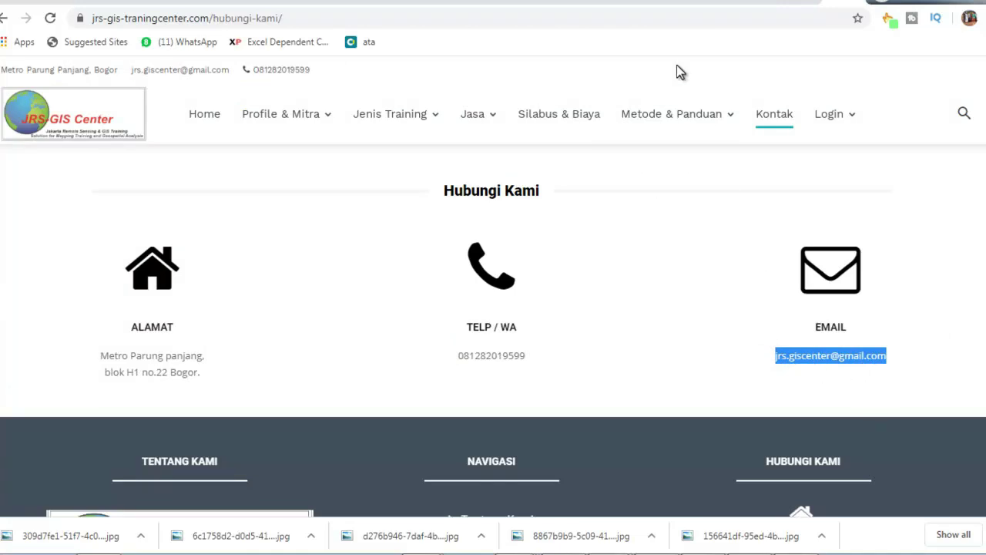
click(804, 7)
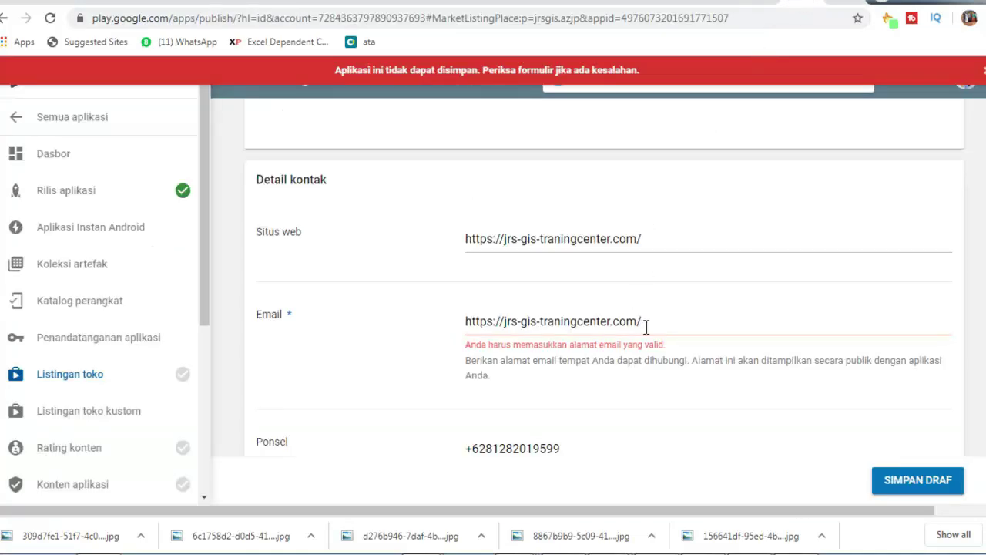
Step: Replace the URL in the Email field with the center's email and save the draft
drag(644, 322, 449, 337)
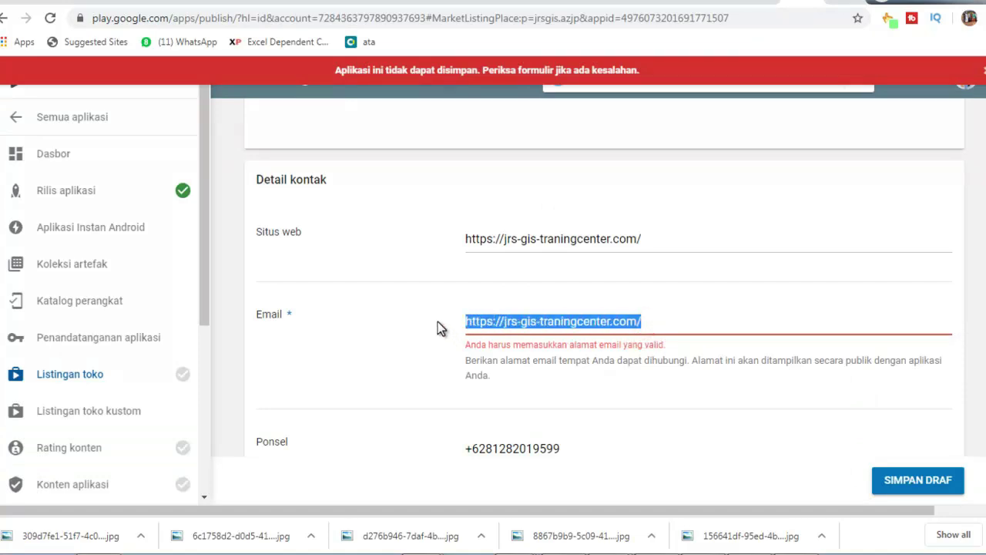
key(ctrl+v)
click(891, 485)
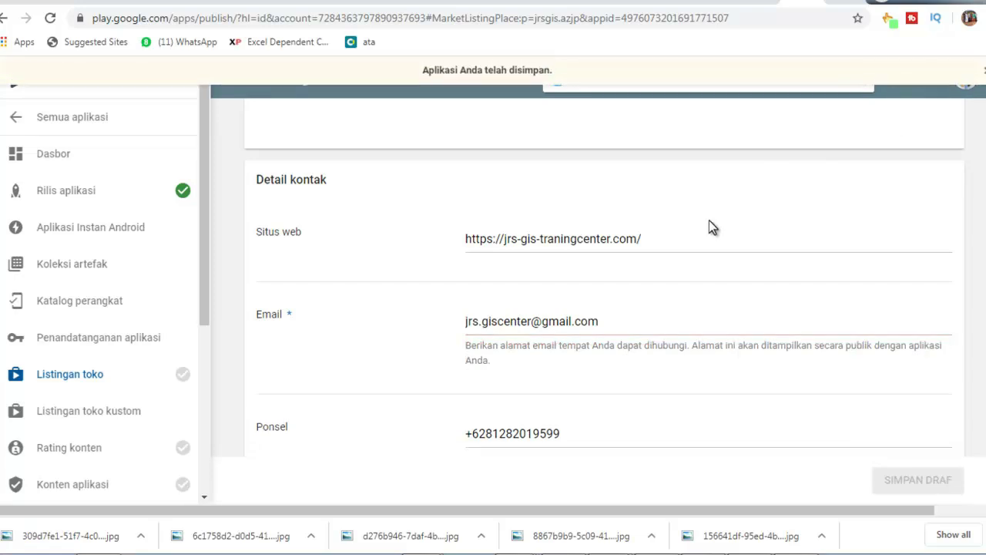
Step: Scroll up to Kategorisasi and open the app's tag management page
scroll(463, 326, down, 2)
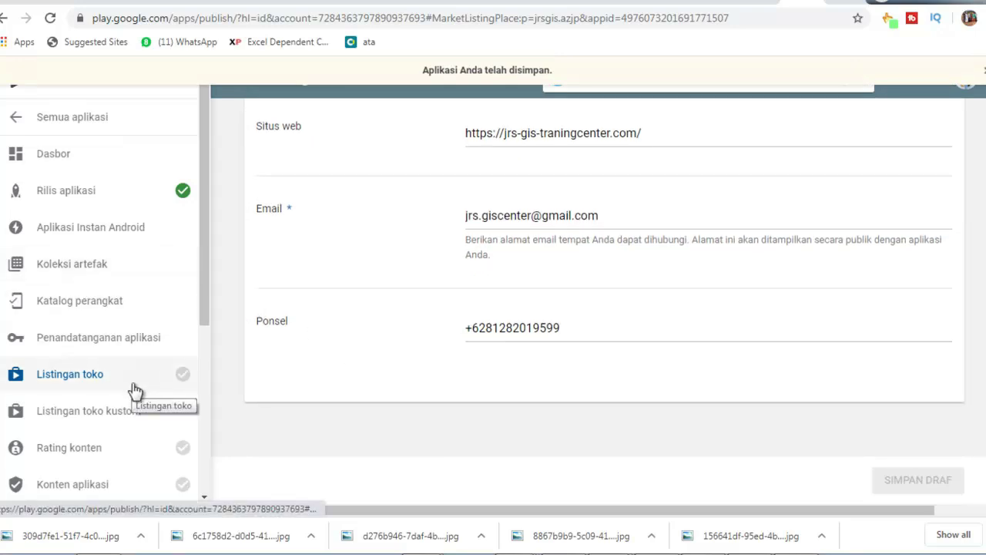
mouse_move(184, 378)
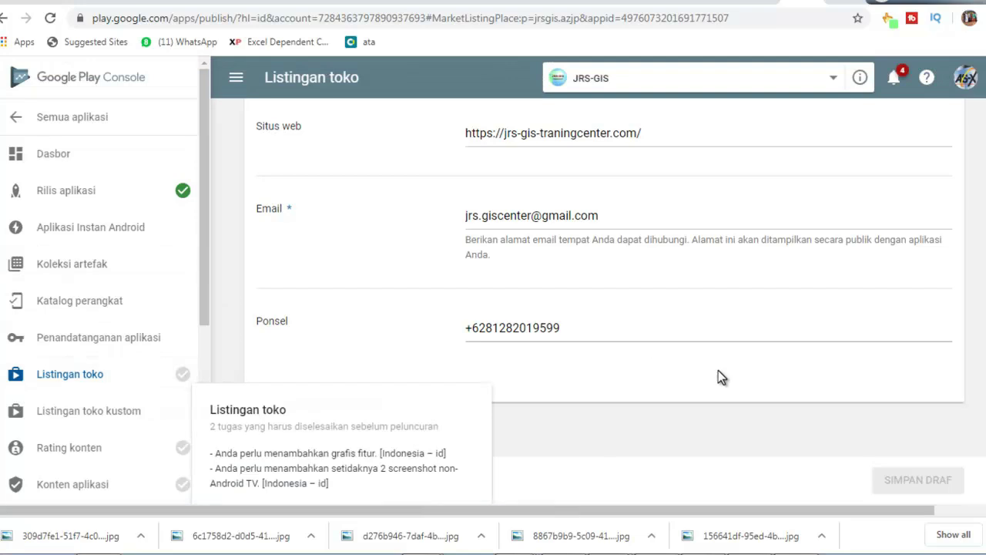
scroll(718, 370, up, 3)
scroll(491, 376, up, 2)
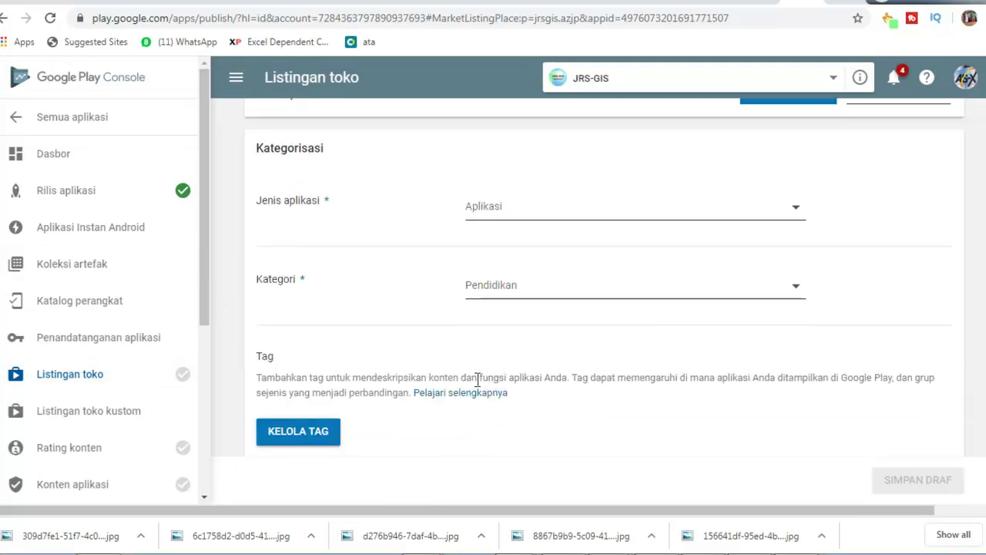
click(296, 439)
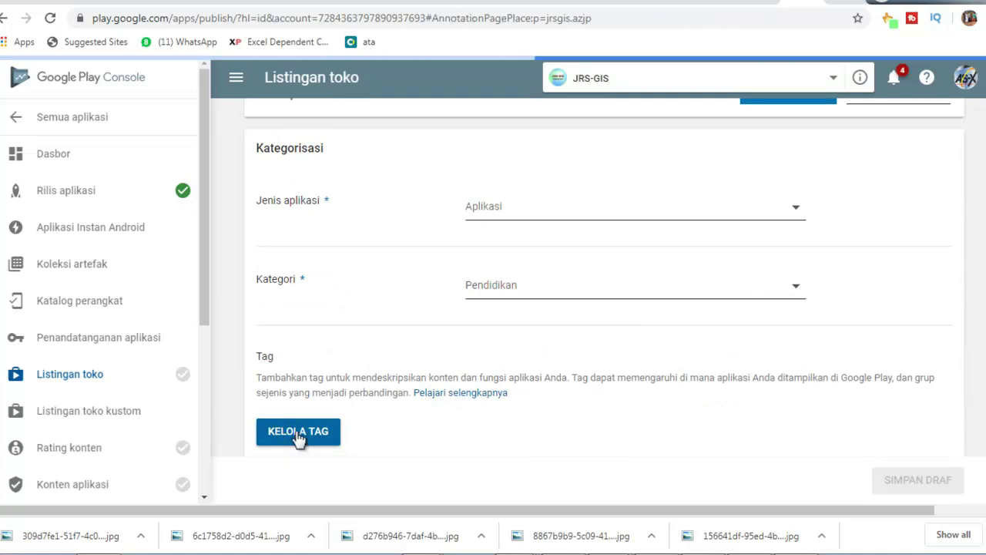
Step: Add the Alat tag to the app
scroll(402, 401, down, 2)
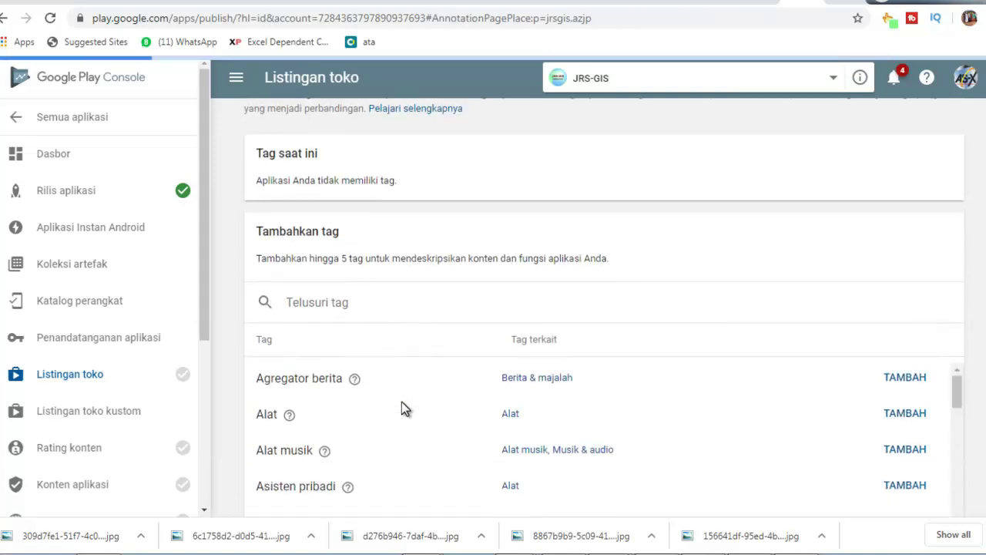
mouse_move(287, 419)
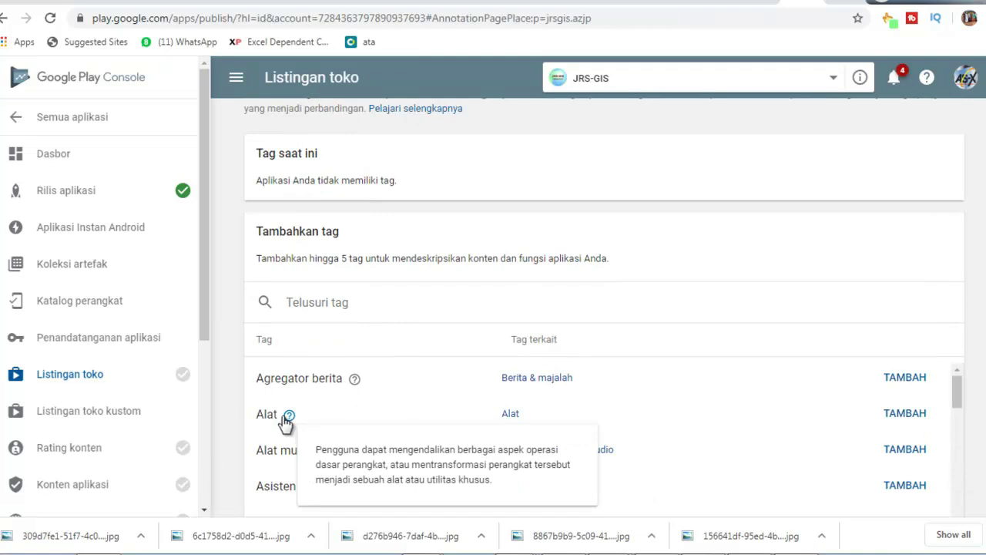
click(915, 414)
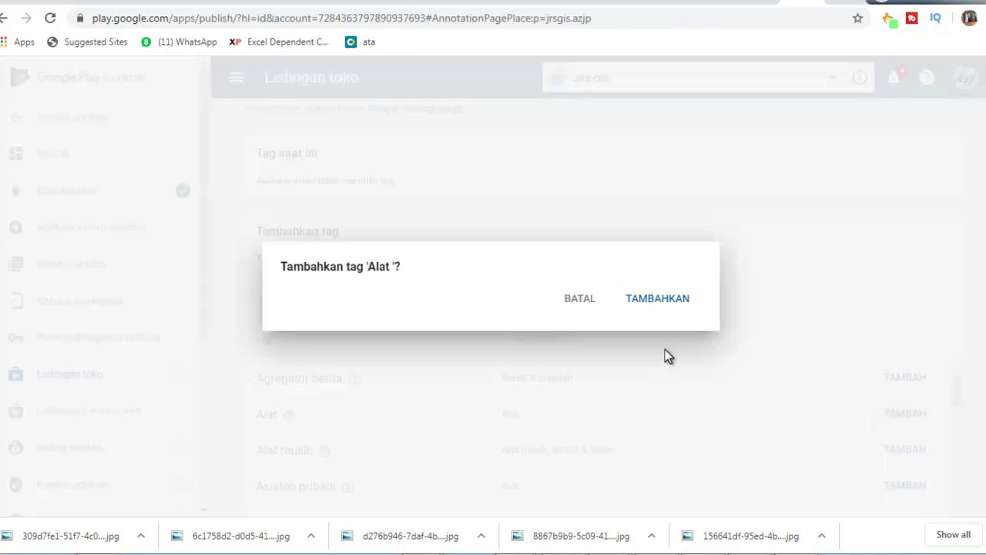
click(667, 306)
Step: Scroll the Tambahkan tag list down to the Panduan belajar row
scroll(509, 416, down, 1)
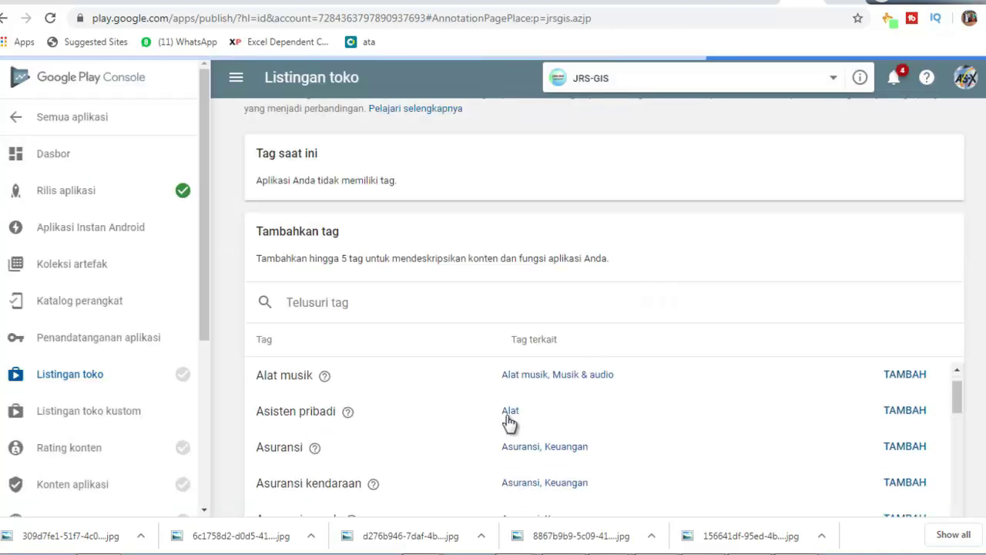
scroll(453, 452, down, 1)
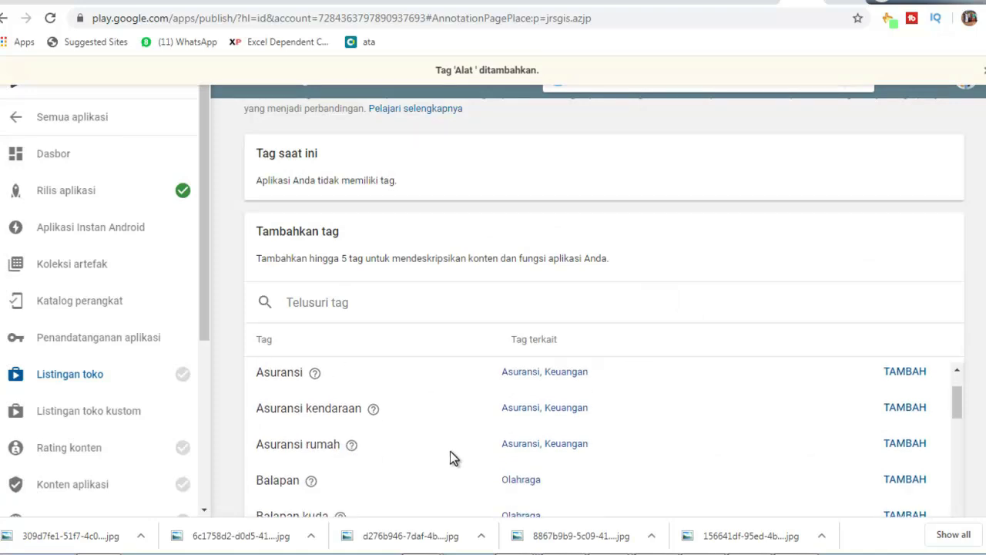
scroll(447, 458, down, 1)
scroll(435, 458, down, 1)
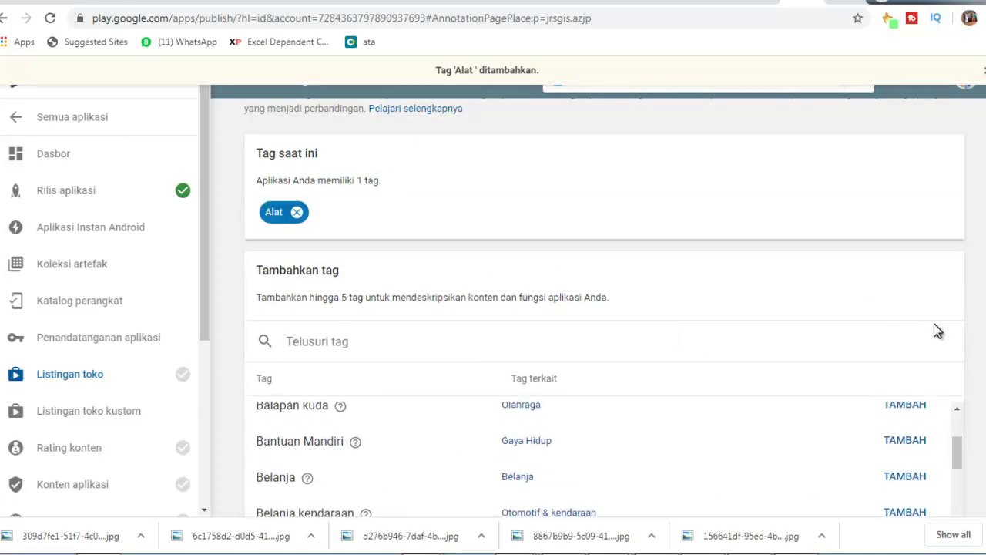
scroll(932, 359, down, 2)
scroll(463, 467, down, 1)
scroll(425, 472, down, 1)
scroll(420, 472, down, 1)
scroll(416, 474, down, 1)
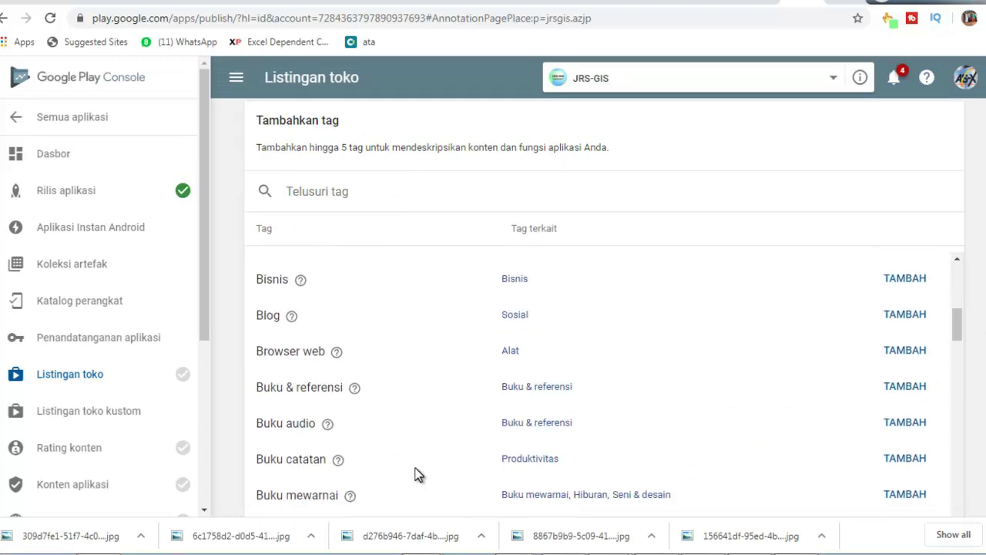
scroll(412, 474, down, 1)
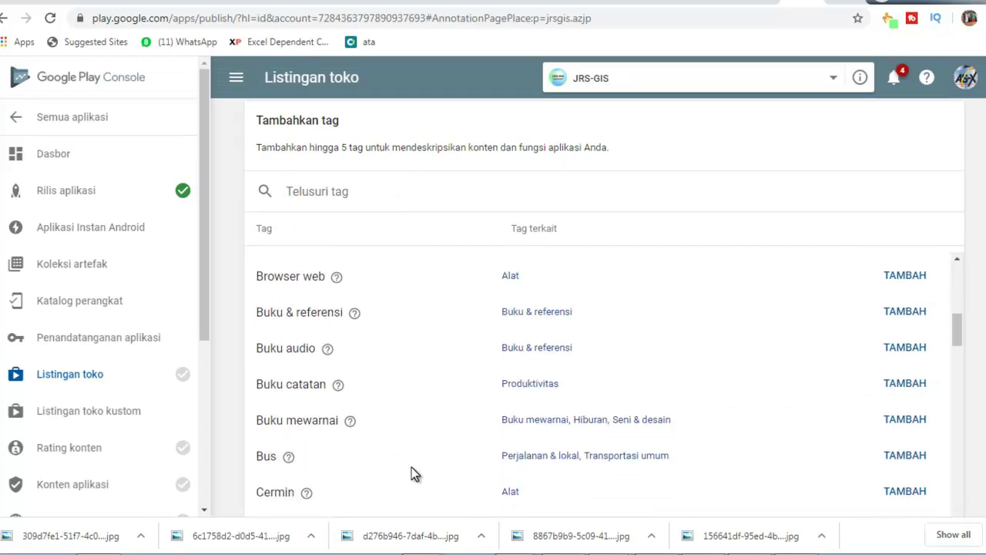
scroll(412, 473, down, 1)
scroll(412, 467, down, 2)
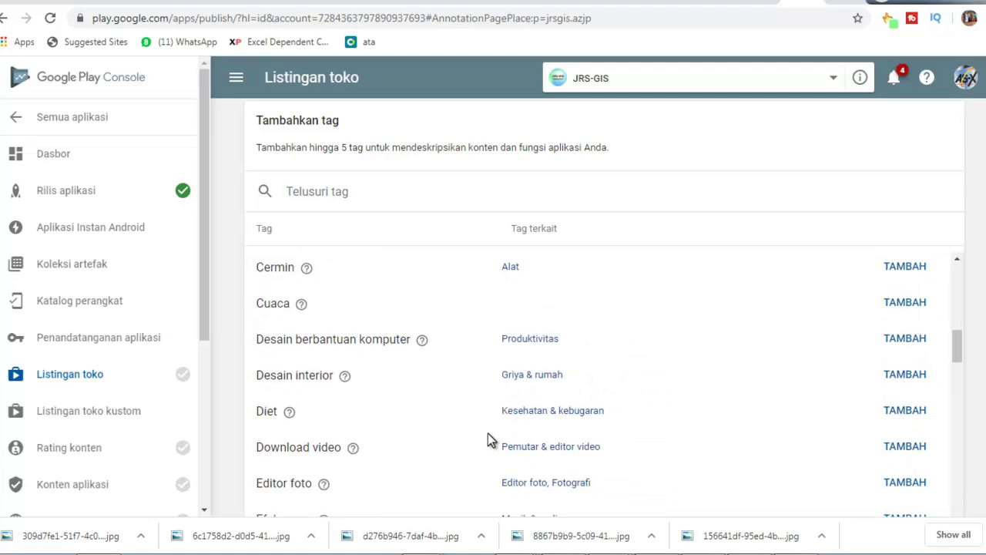
scroll(488, 436, down, 1)
scroll(488, 439, down, 1)
scroll(474, 444, down, 1)
scroll(469, 447, down, 1)
scroll(459, 445, down, 1)
scroll(454, 449, down, 1)
scroll(396, 463, down, 1)
scroll(389, 464, down, 1)
scroll(383, 463, down, 3)
scroll(374, 450, down, 2)
scroll(374, 450, down, 2)
scroll(374, 450, down, 1)
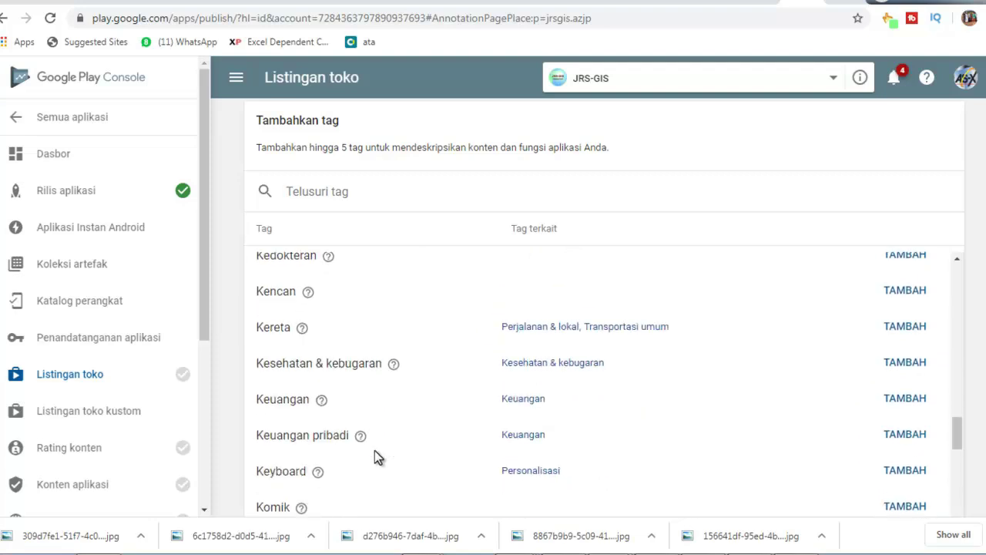
scroll(374, 451, down, 2)
scroll(375, 451, down, 1)
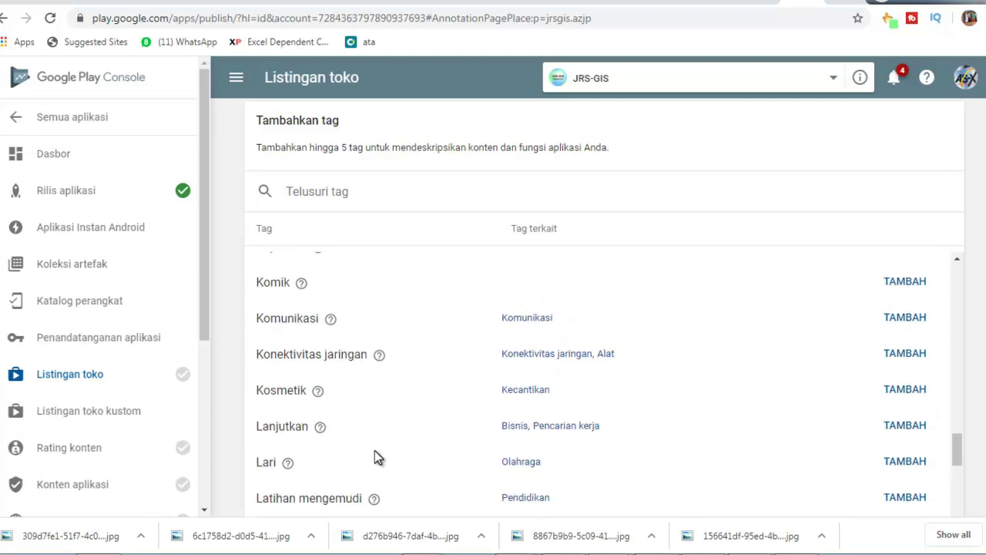
scroll(375, 458, down, 2)
scroll(374, 458, down, 1)
scroll(377, 450, down, 2)
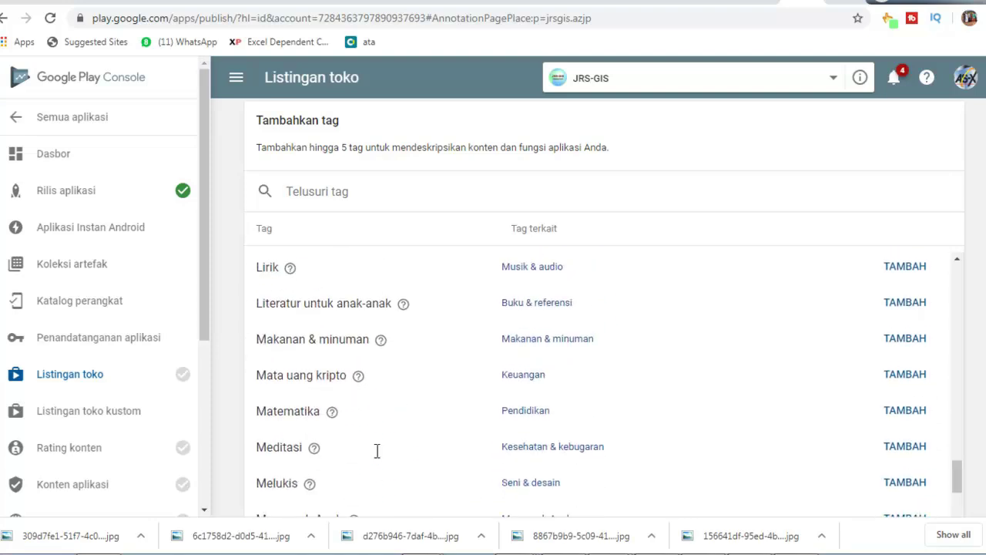
scroll(374, 451, down, 3)
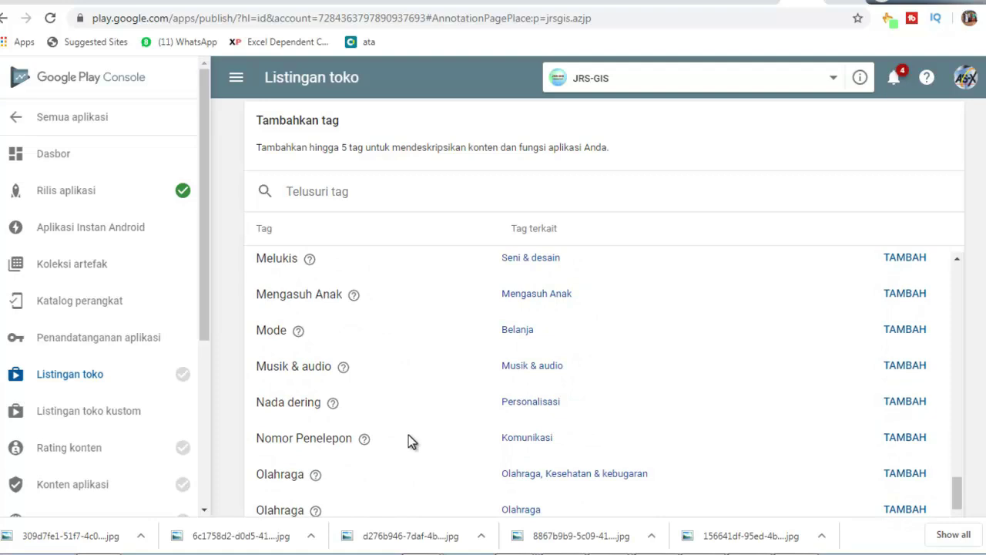
scroll(462, 428, down, 1)
scroll(486, 416, down, 2)
scroll(486, 417, down, 2)
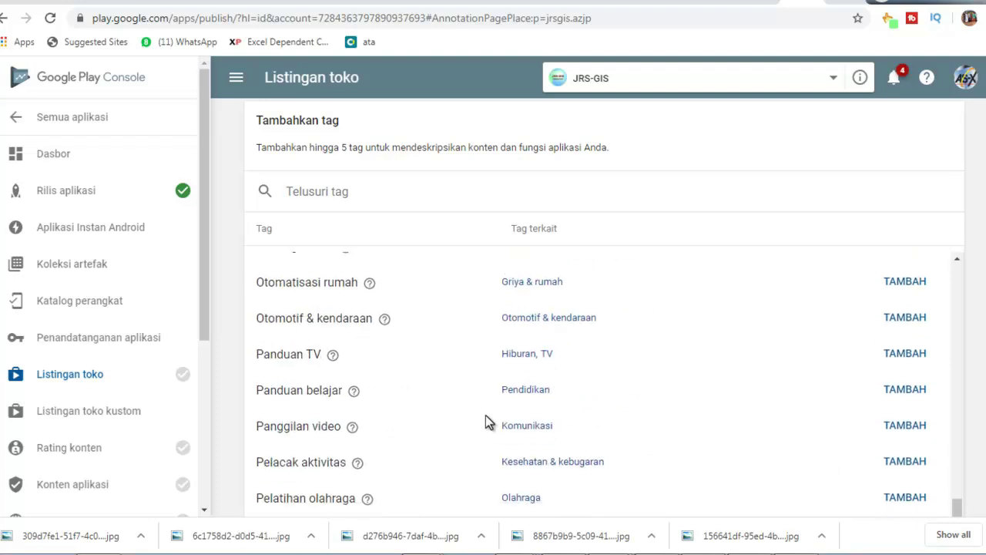
Step: Add the Panduan belajar and Pendidikan tags
click(894, 397)
click(669, 304)
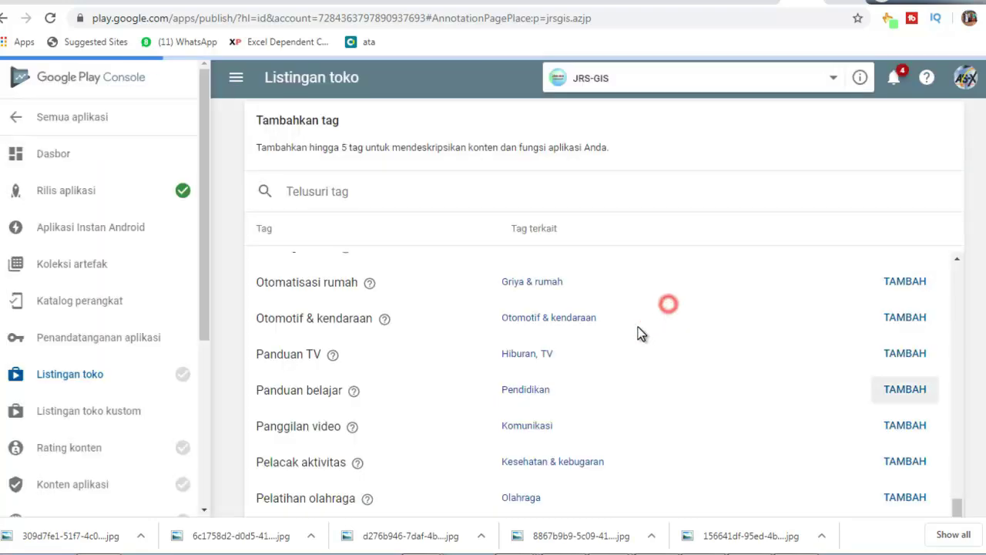
scroll(468, 419, down, 2)
scroll(524, 426, down, 1)
scroll(450, 457, down, 2)
scroll(445, 460, down, 1)
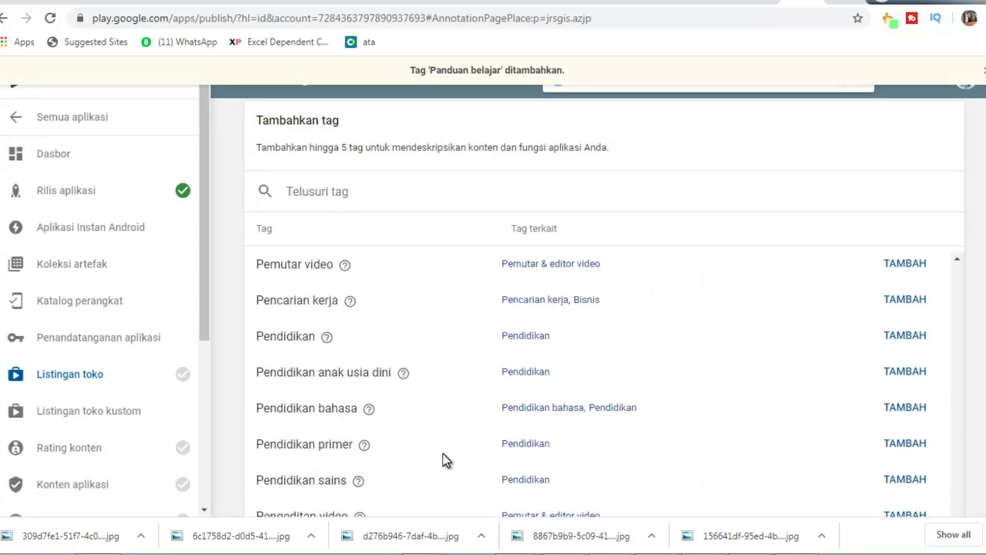
click(896, 345)
click(665, 300)
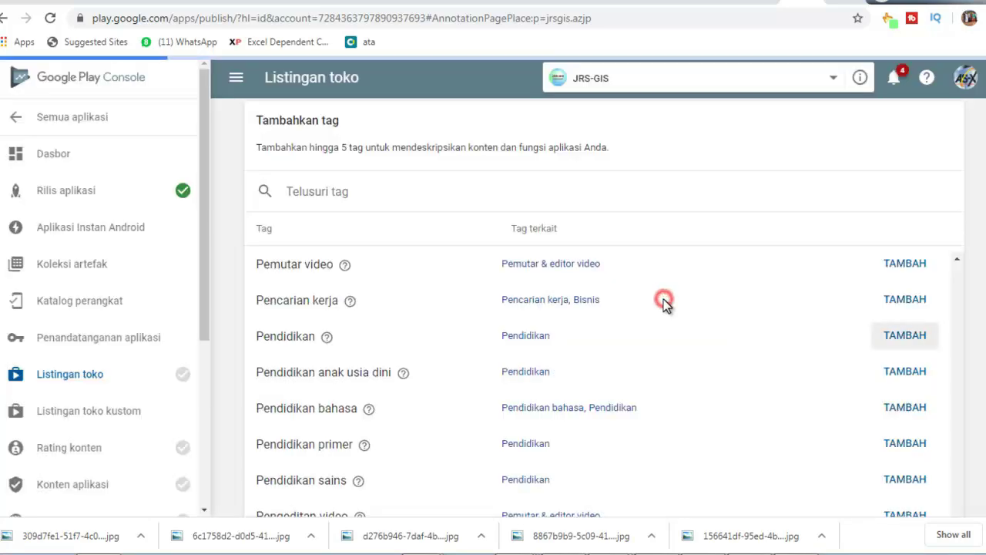
scroll(439, 411, down, 1)
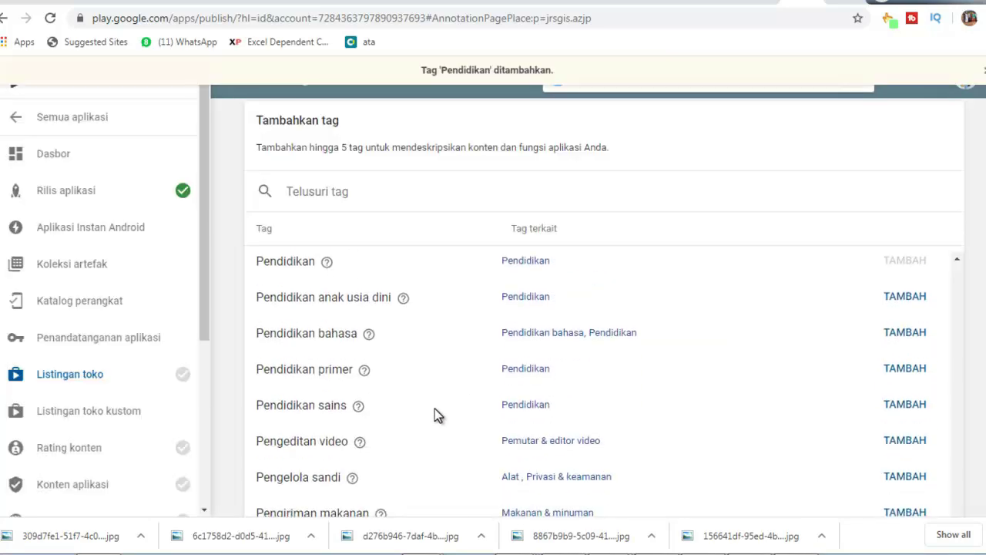
Step: Add the Pendidikan sains tag, bringing the app to four tags
click(895, 408)
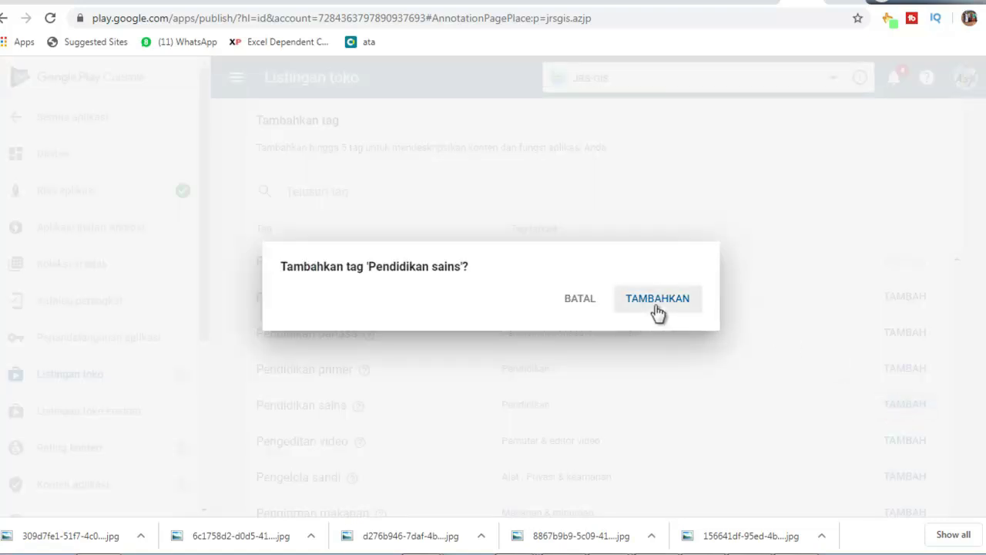
click(656, 313)
scroll(716, 386, down, 1)
scroll(716, 385, down, 3)
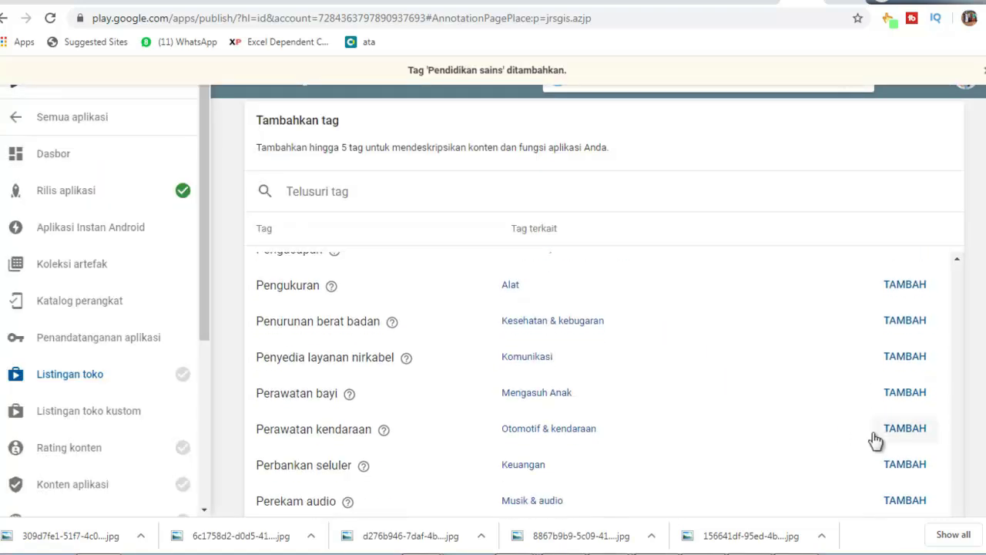
scroll(835, 427, down, 3)
scroll(864, 427, down, 3)
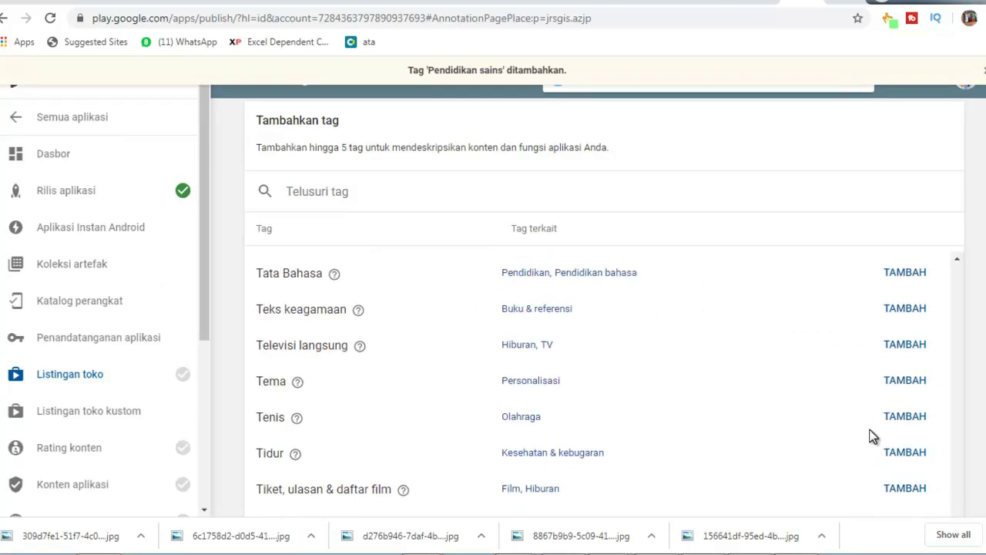
scroll(874, 437, down, 1)
scroll(871, 438, down, 3)
scroll(732, 462, down, 2)
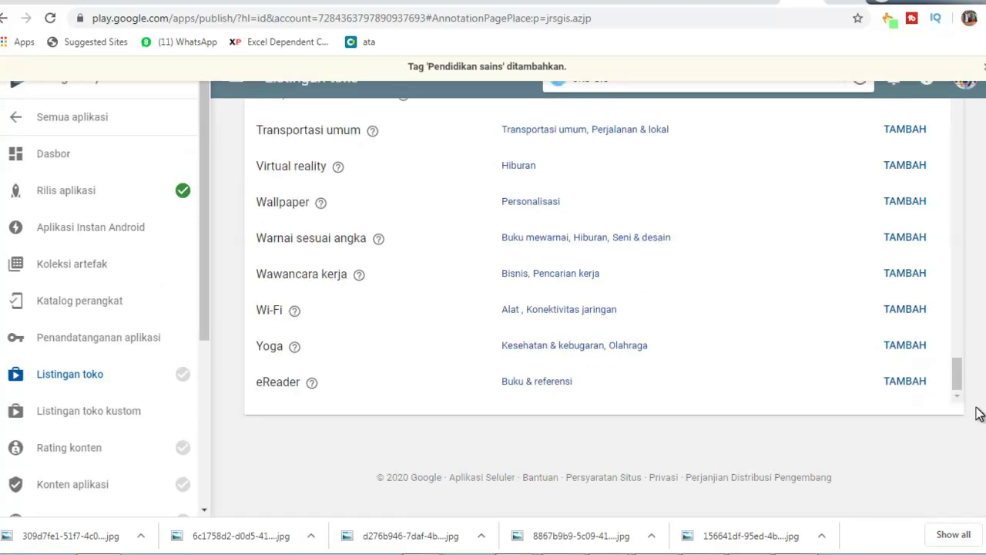
scroll(654, 484, up, 6)
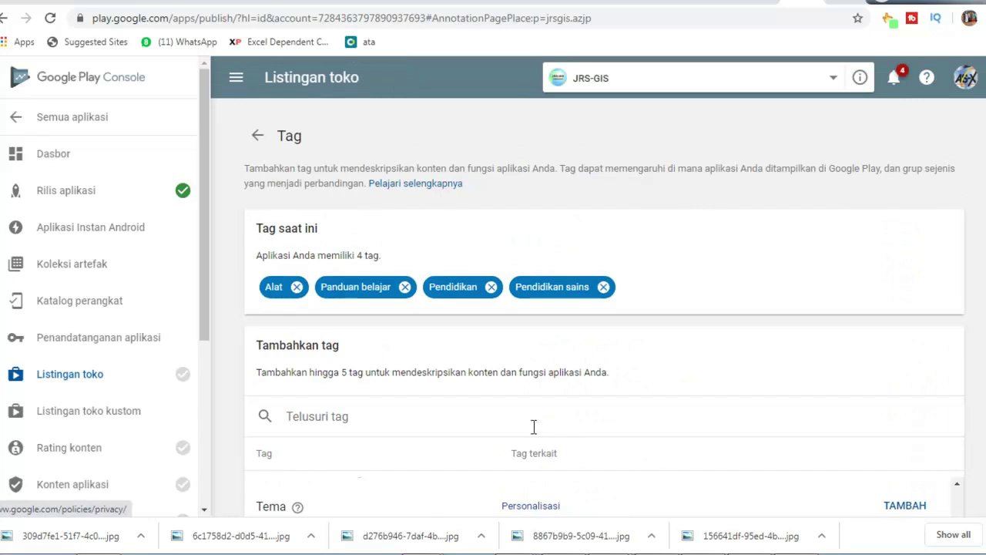
Step: Return to the store listing's Screenshot section, then bring up the Untitled-1 drawing in CorelDRAW
click(255, 139)
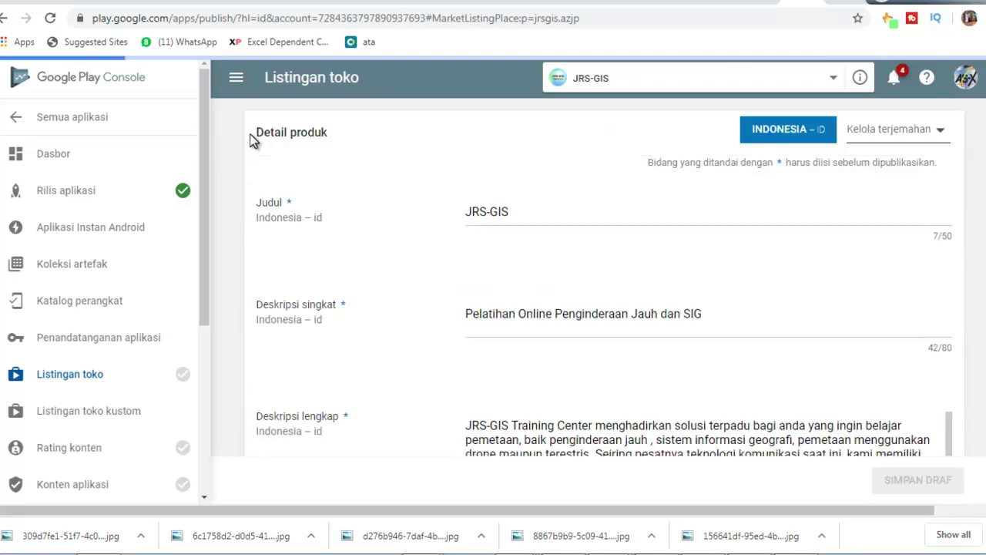
scroll(404, 247, down, 2)
scroll(403, 266, down, 3)
scroll(403, 276, down, 1)
scroll(403, 279, down, 4)
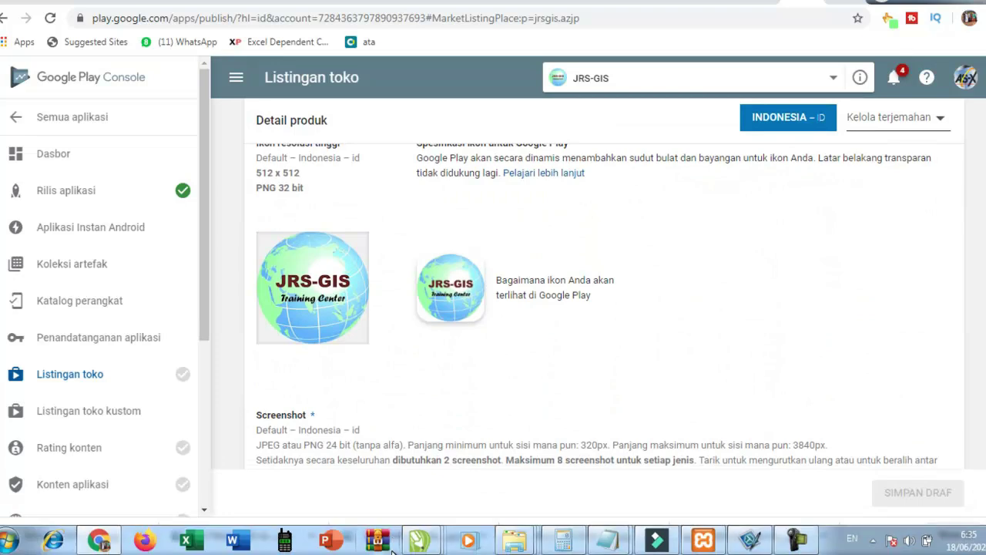
mouse_move(422, 544)
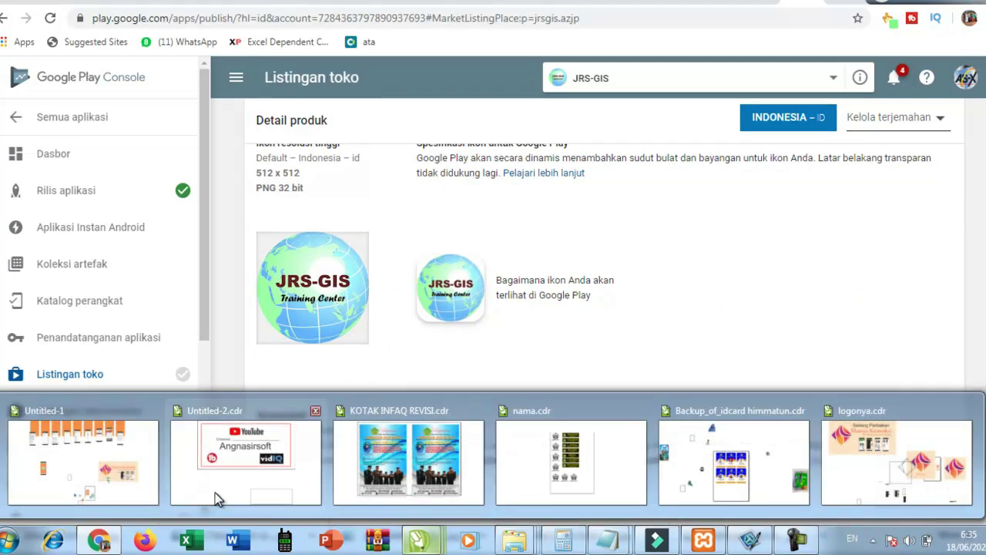
click(151, 483)
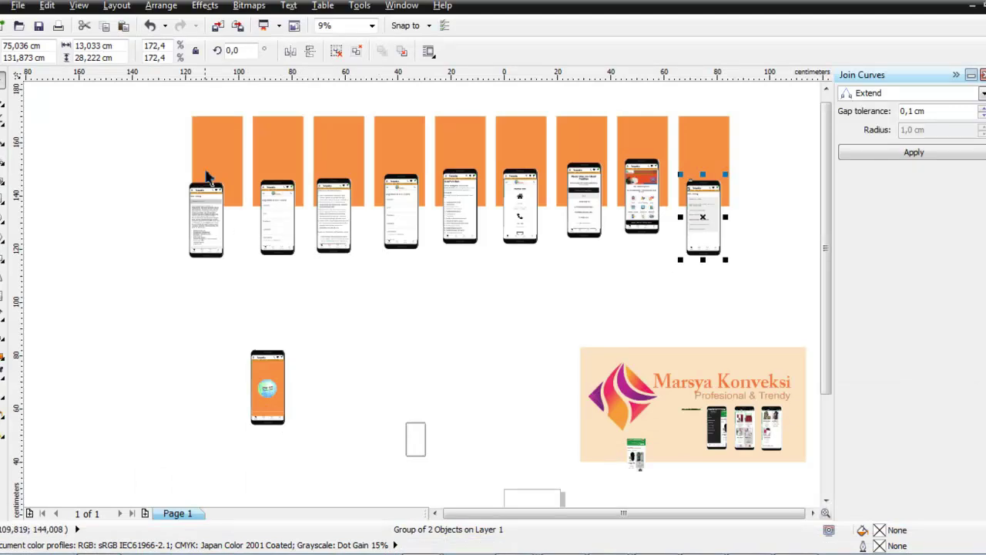
Step: Centre the phones on orange panels one through four, also horizontally on the first
drag(173, 100, 247, 285)
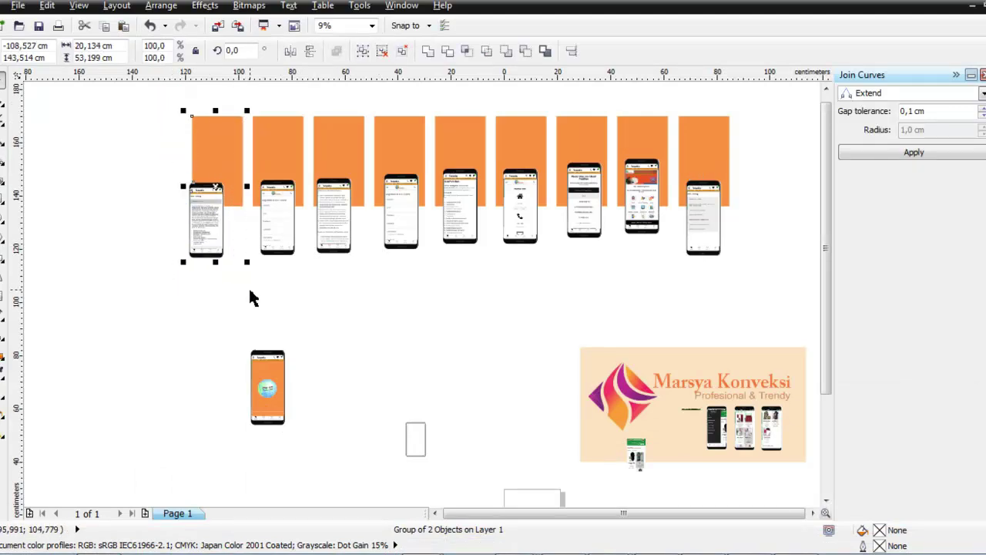
key(c)
key(e)
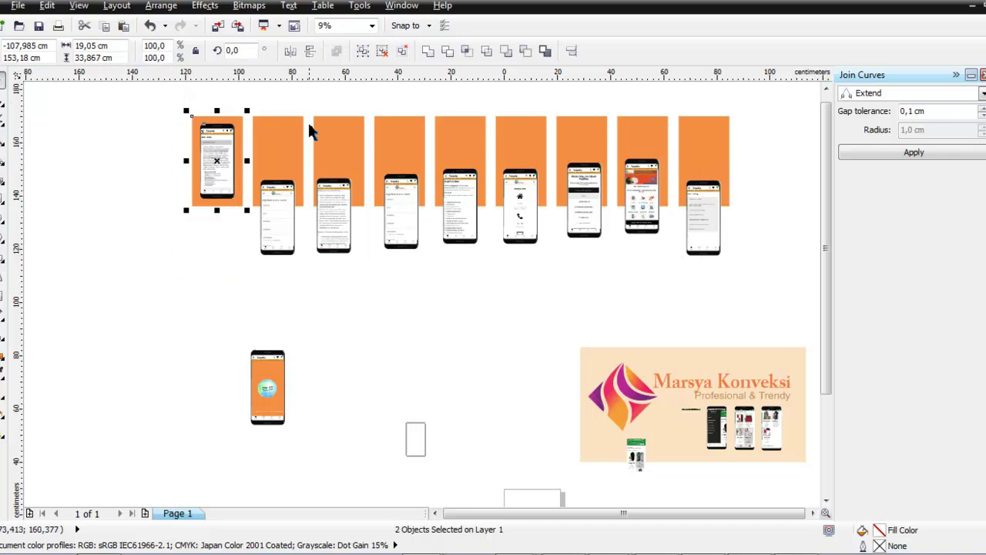
drag(244, 98, 313, 297)
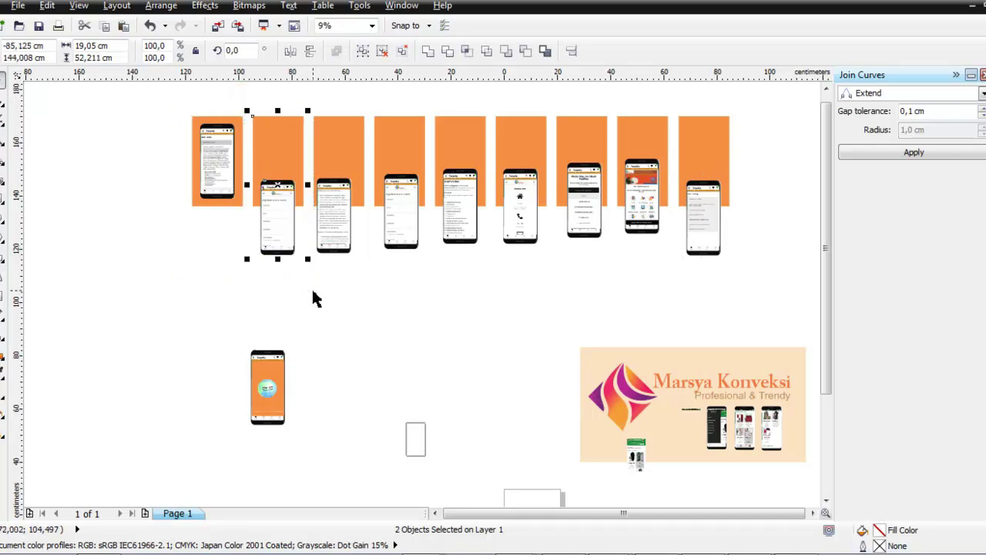
key(e)
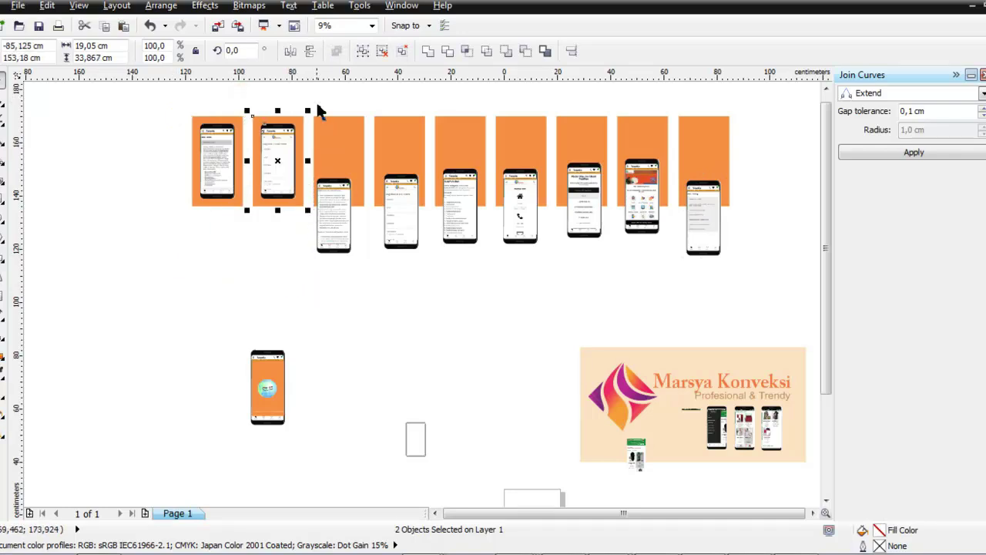
drag(304, 91, 371, 302)
key(e)
drag(363, 96, 432, 282)
key(e)
Step: Centre the phones on panels five through nine, then reselect the first panel
drag(426, 87, 493, 303)
key(e)
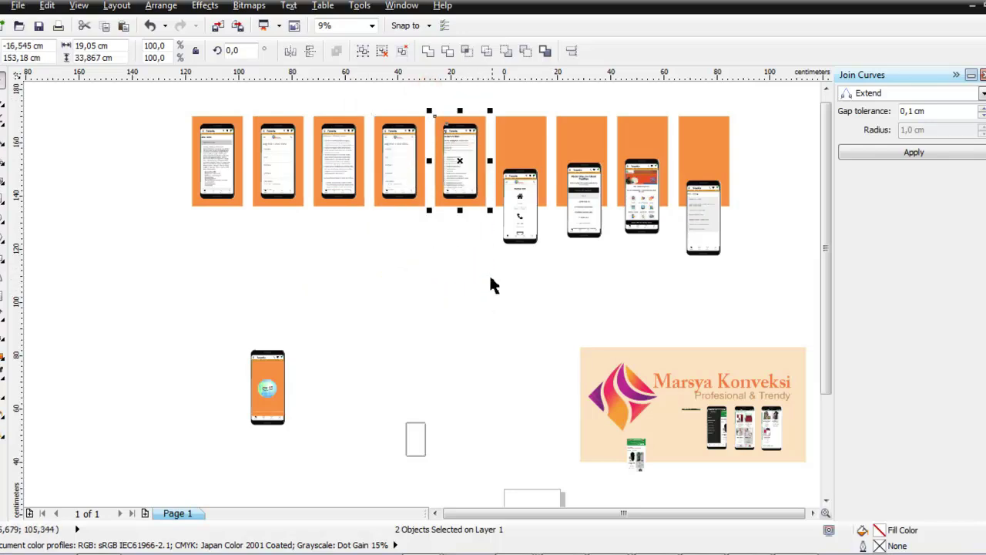
drag(491, 95, 560, 279)
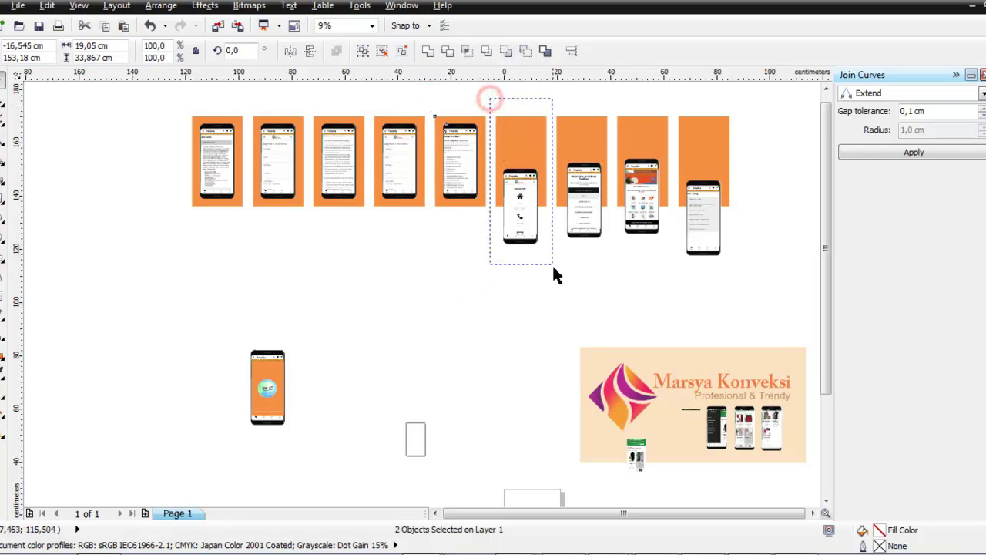
key(e)
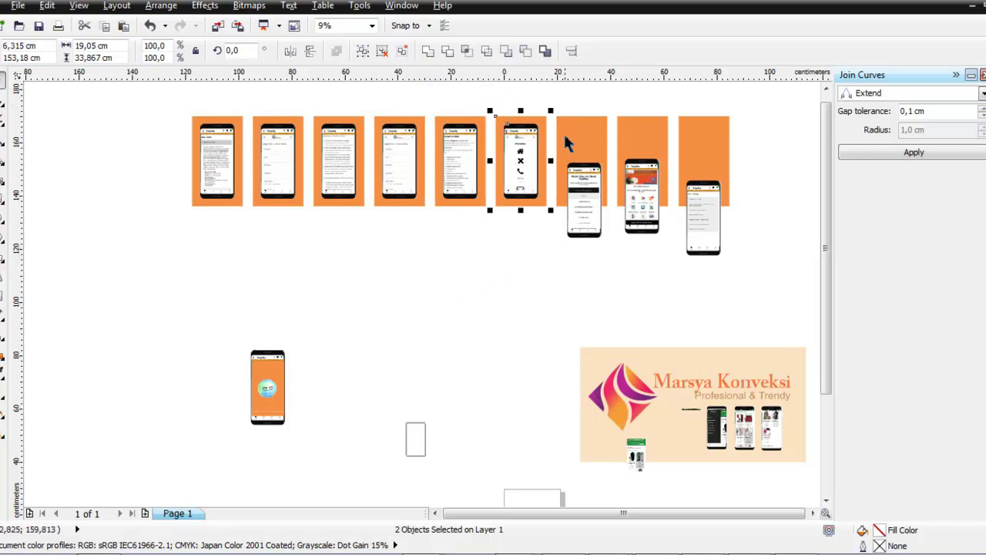
drag(550, 94, 614, 270)
key(c)
key(e)
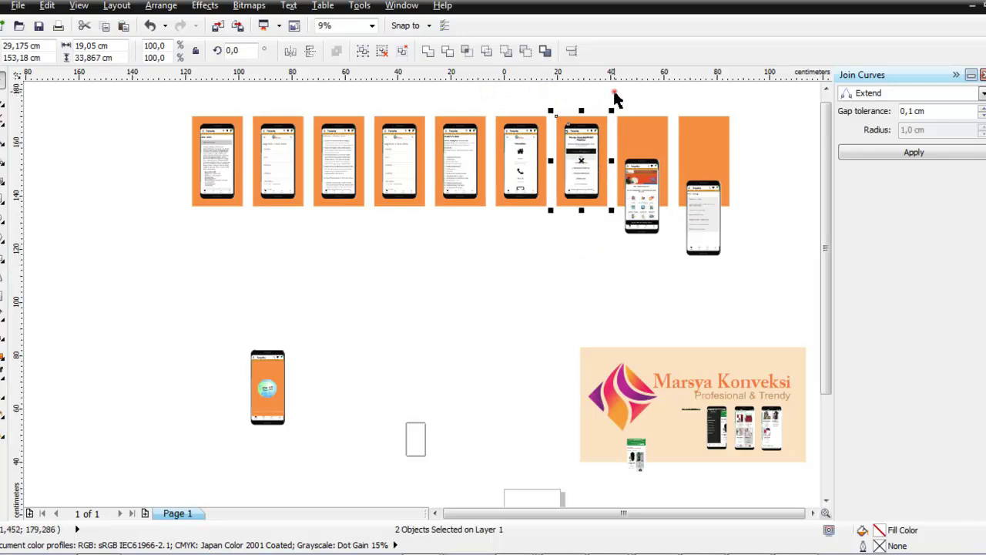
drag(612, 90, 672, 275)
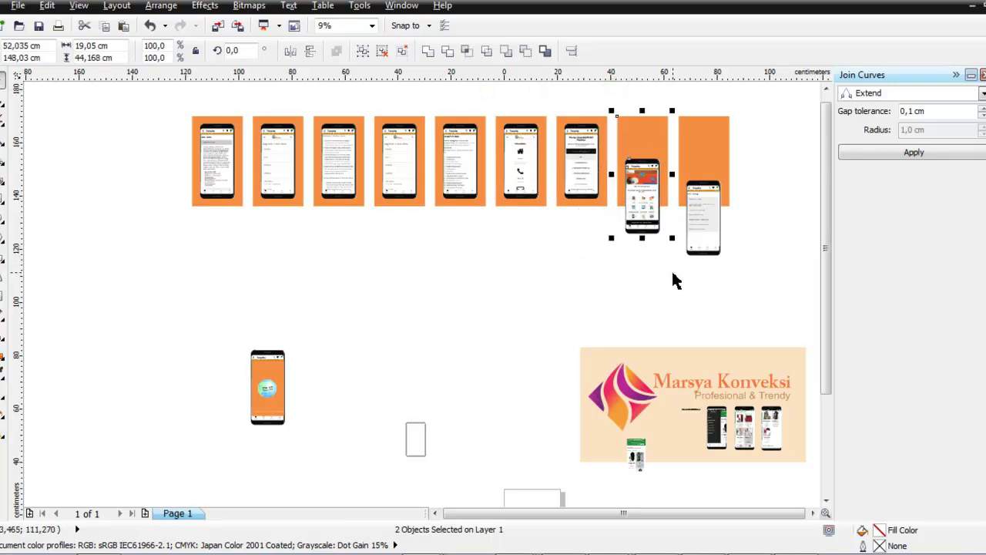
key(e)
drag(673, 94, 738, 284)
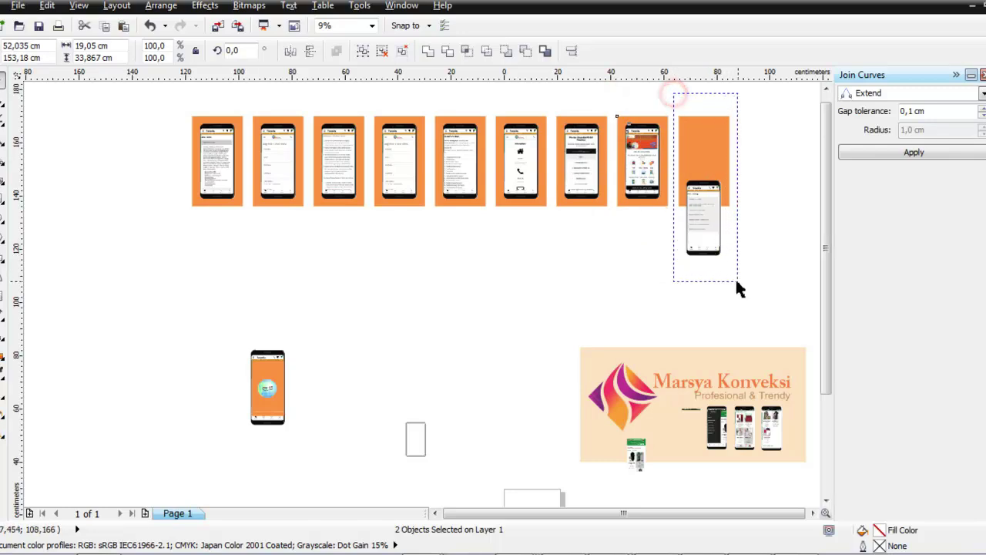
key(e)
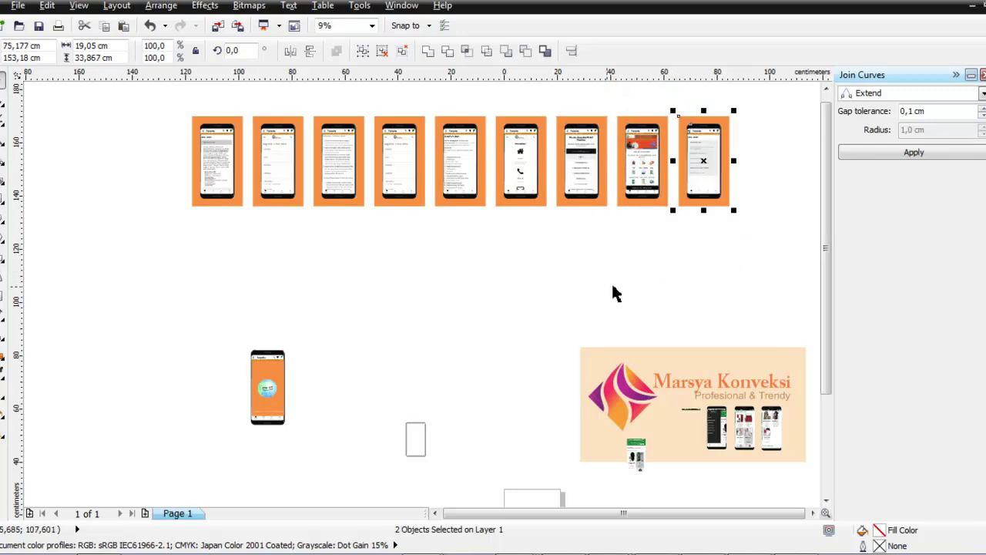
drag(171, 105, 249, 246)
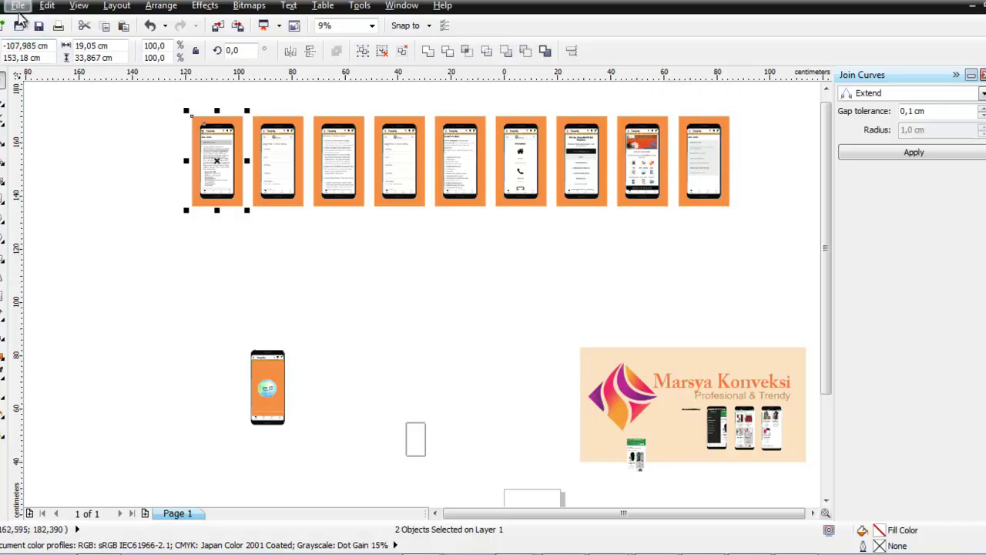
Step: Open Export For Web for the selected first panel, then switch to the training folder window
click(17, 5)
click(68, 242)
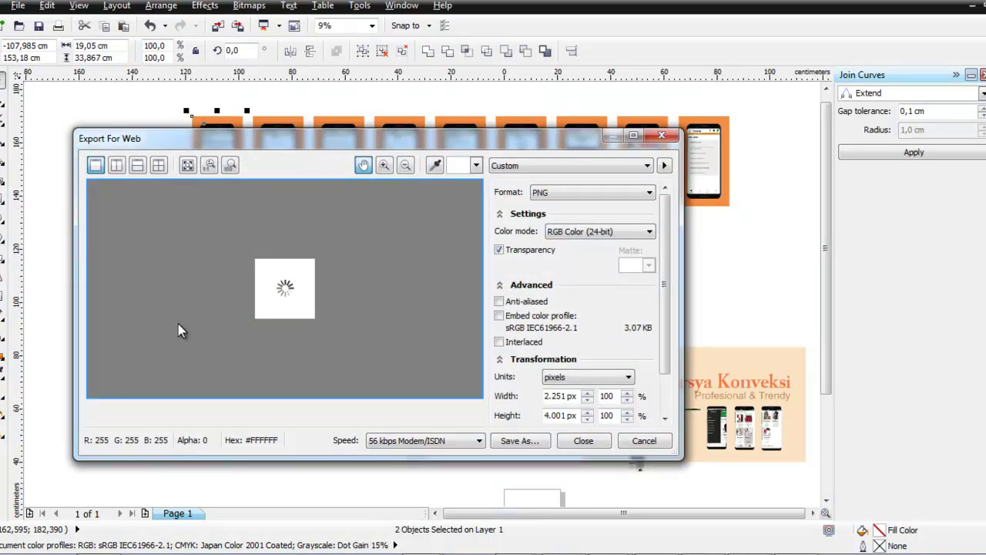
scroll(666, 330, down, 1)
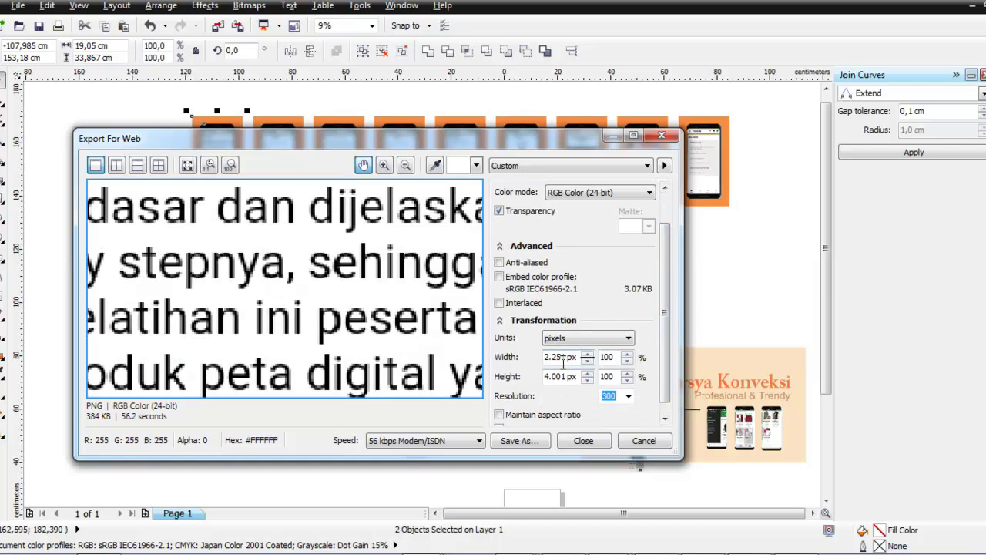
mouse_move(563, 554)
mouse_move(515, 544)
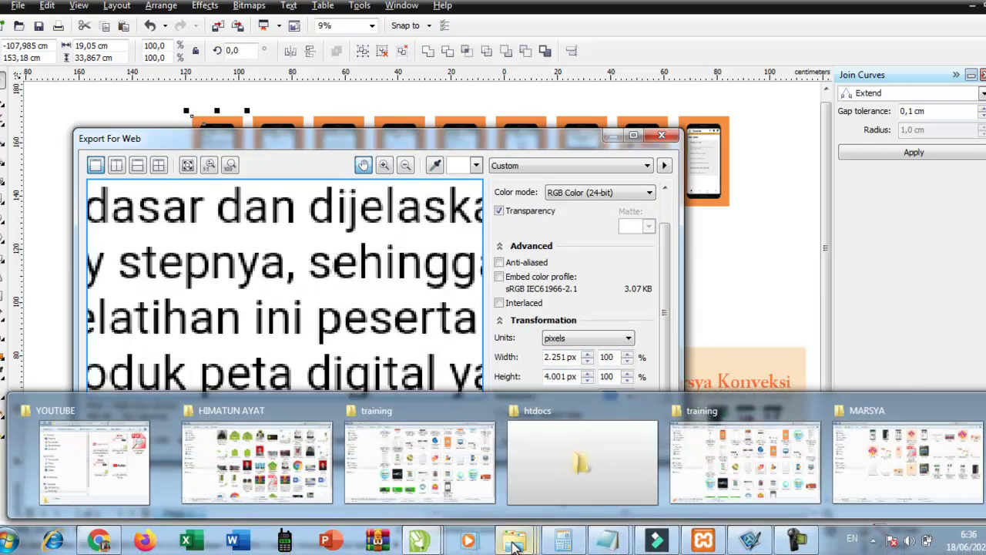
click(408, 447)
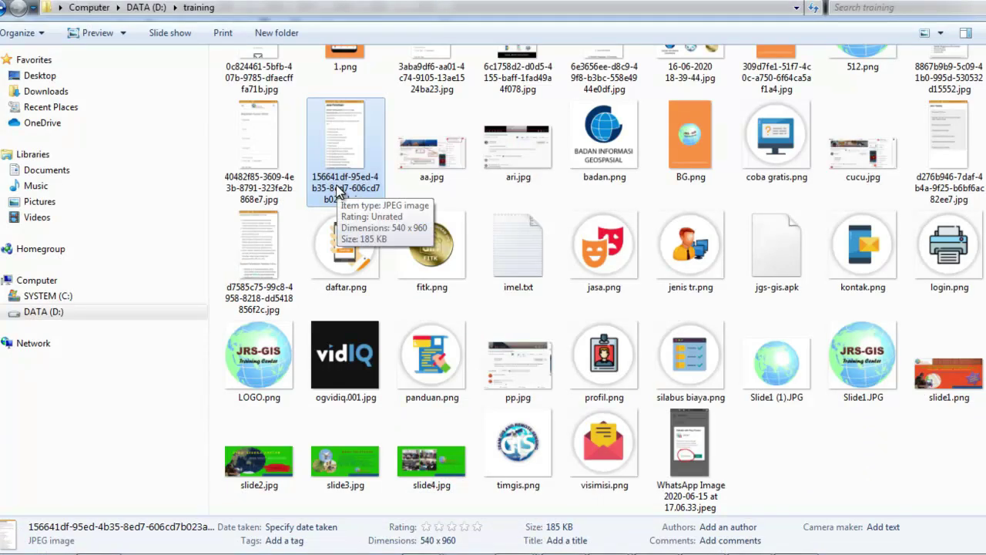
Step: Start a new Notepad note beside the training folder holding the screenshot size 540 and 960
mouse_move(199, 544)
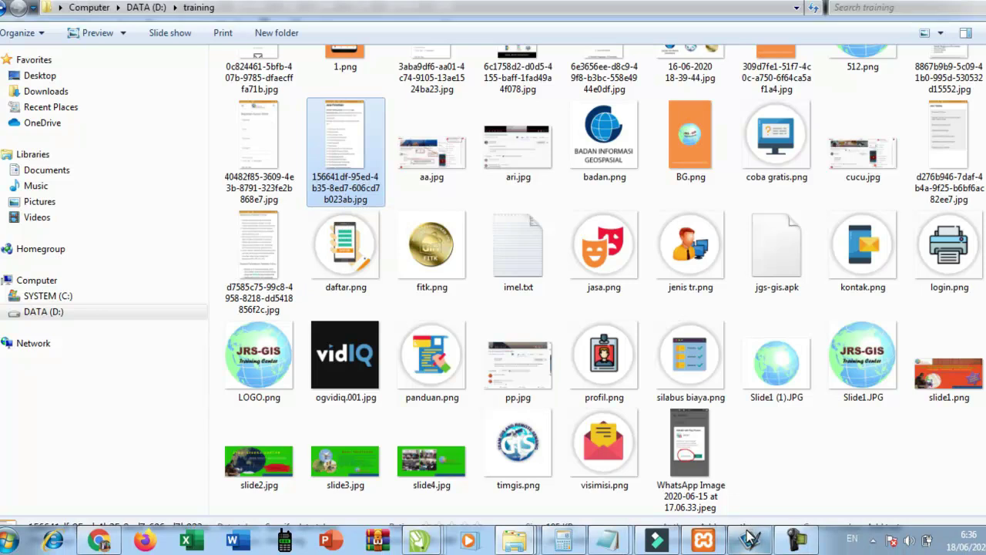
click(11, 541)
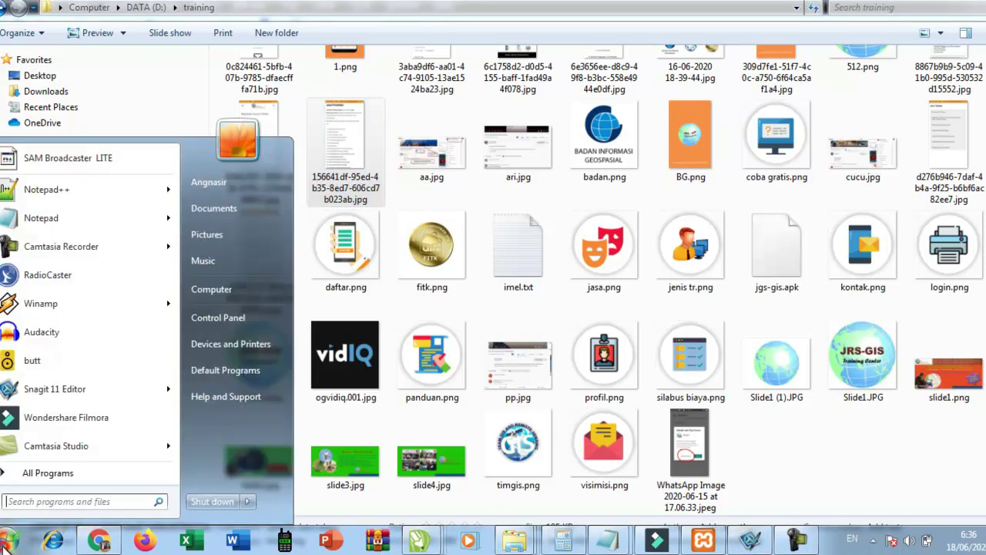
click(36, 222)
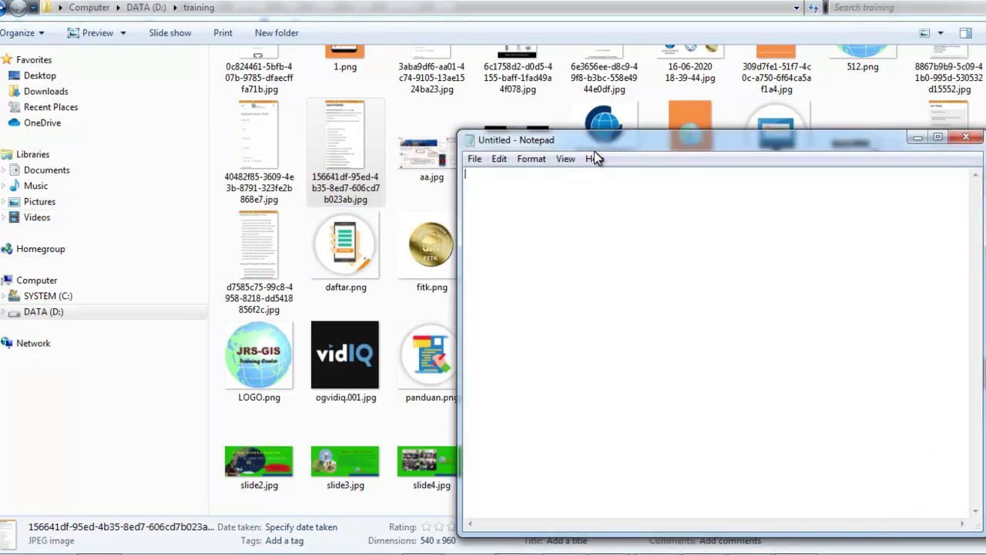
drag(611, 146, 716, 110)
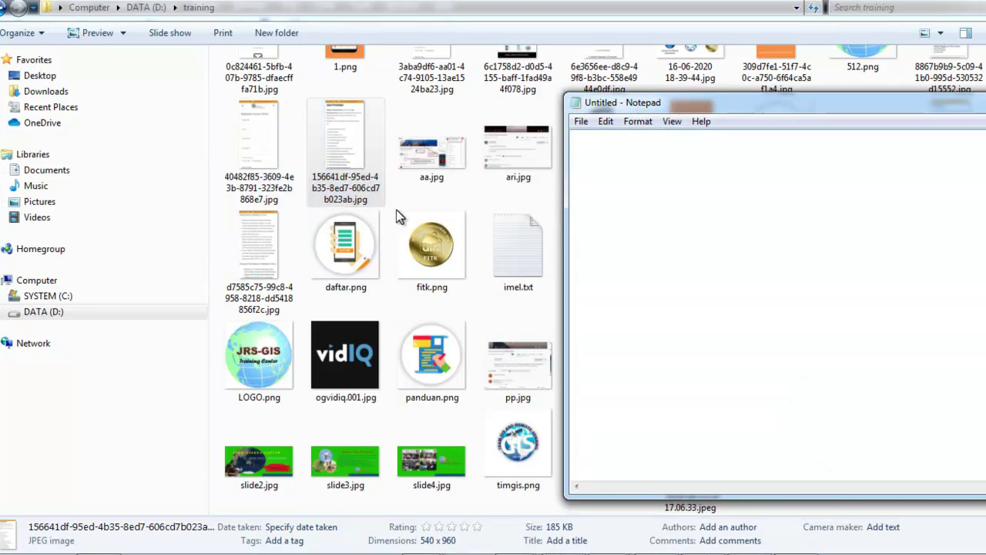
click(307, 177)
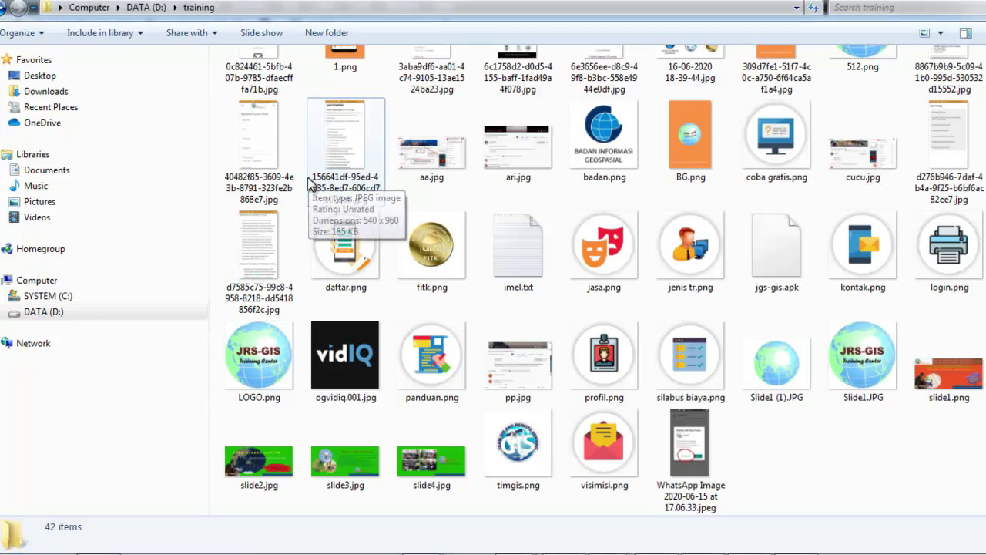
mouse_move(598, 549)
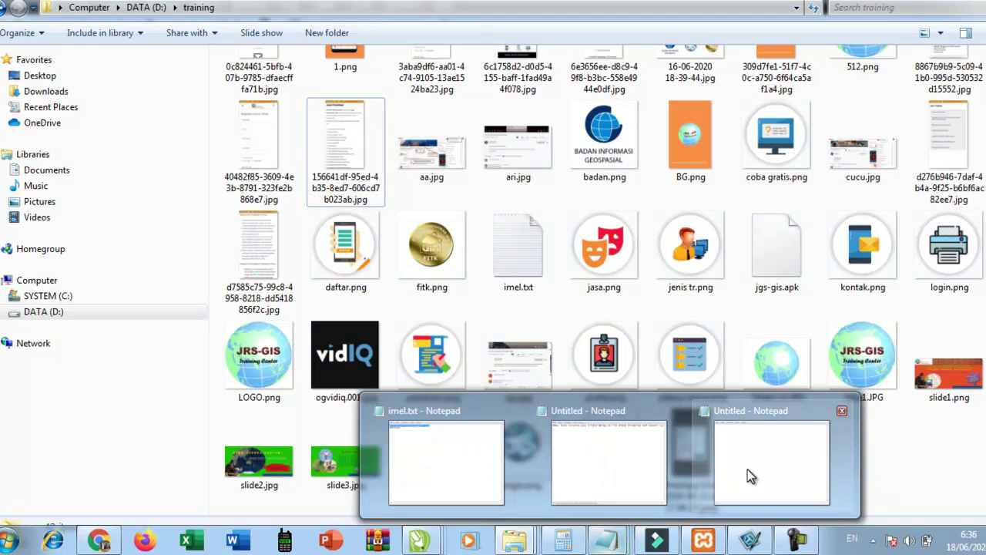
click(746, 469)
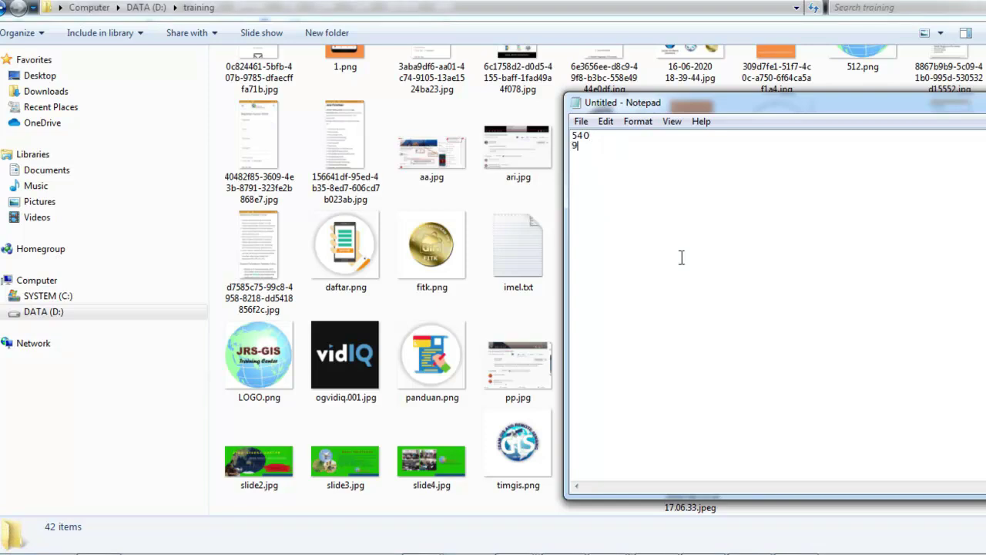
text(960)
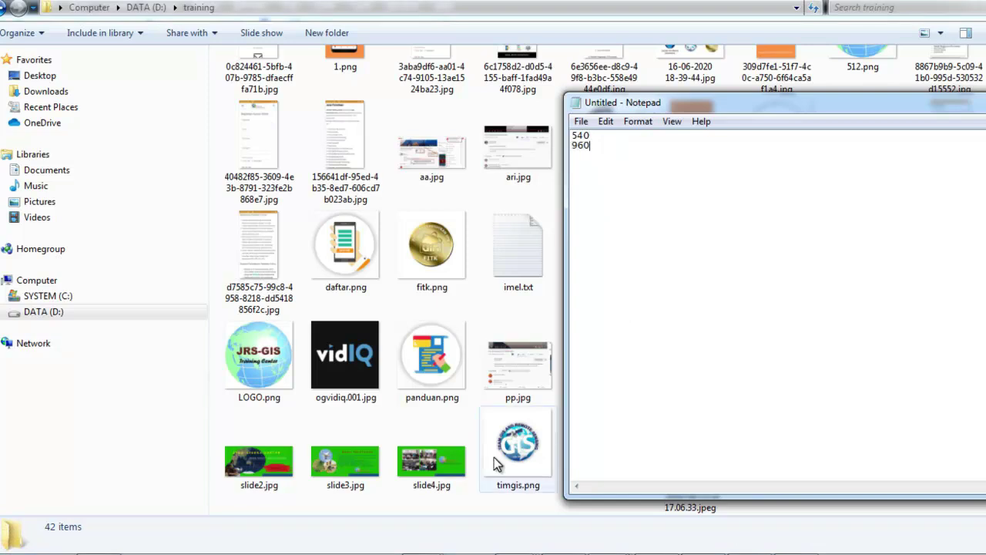
click(418, 545)
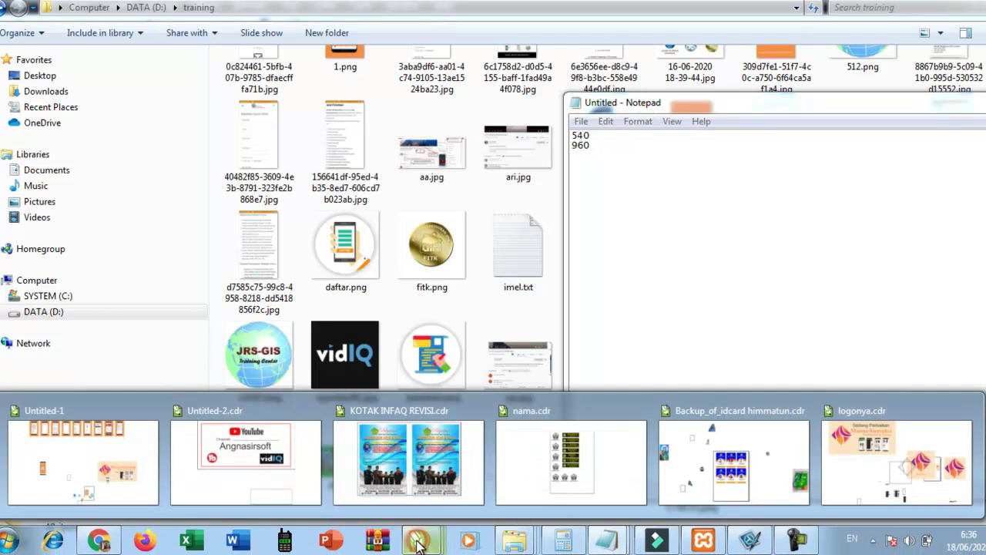
Step: Paste 540 from the note into the export Width, making the panel 540 × 960 px
click(145, 502)
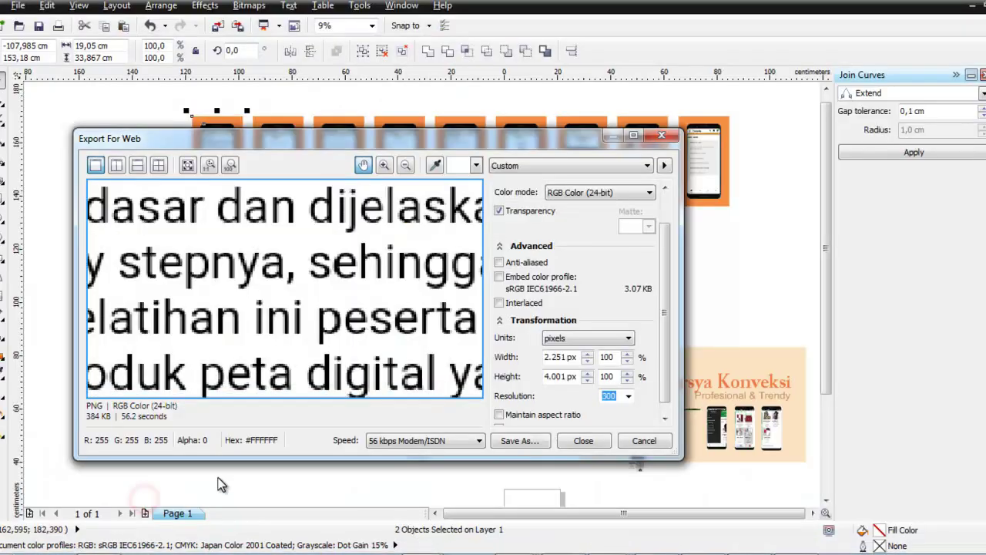
click(565, 376)
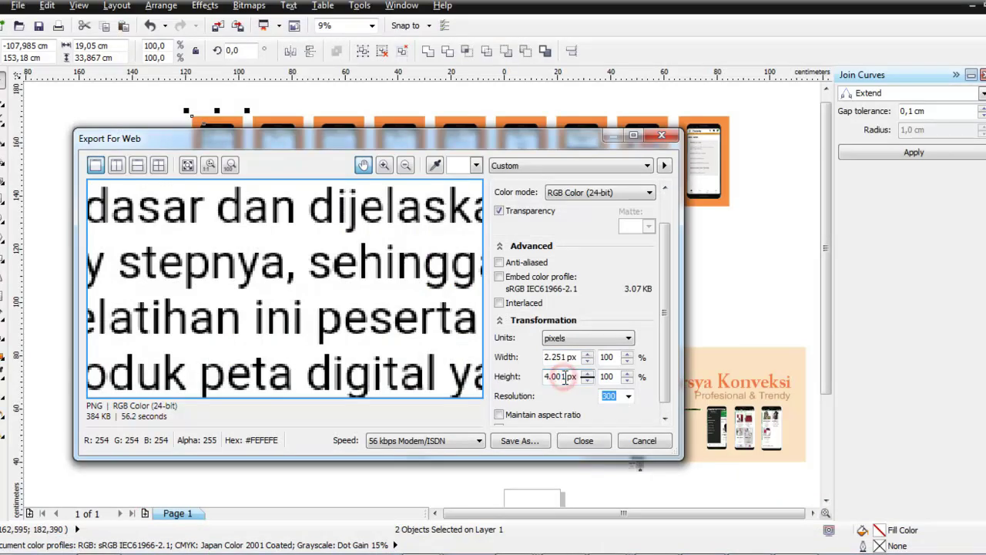
mouse_move(598, 551)
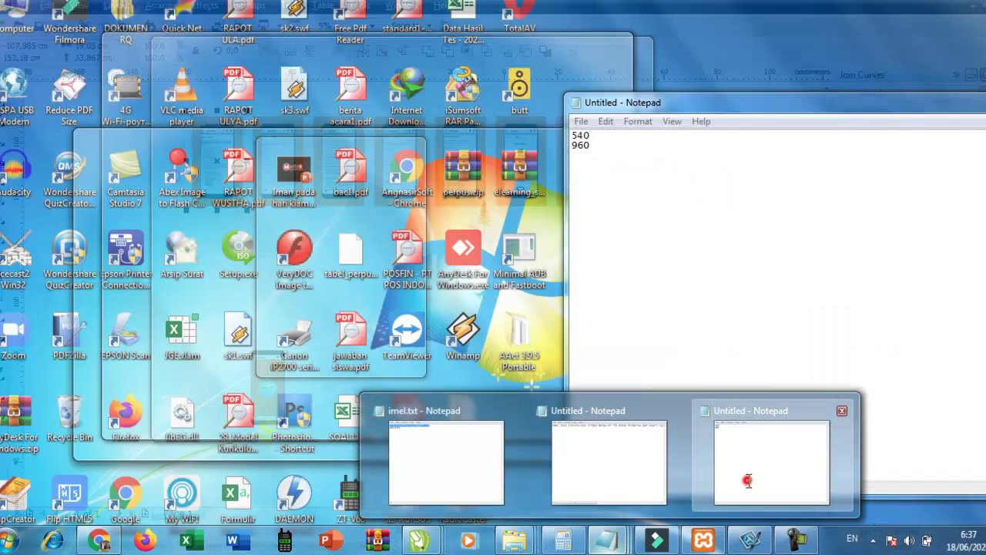
click(747, 479)
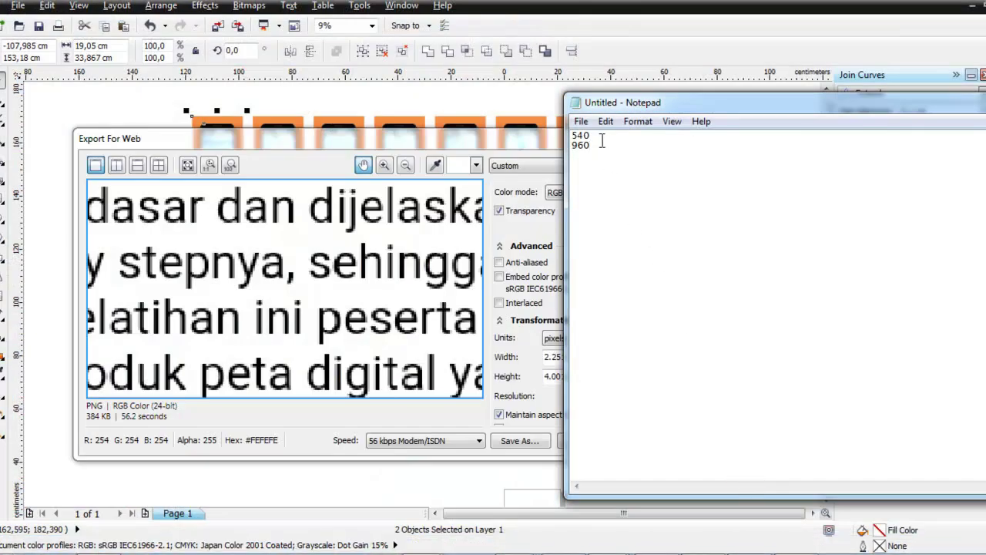
drag(599, 137, 562, 138)
key(ctrl+c)
click(531, 372)
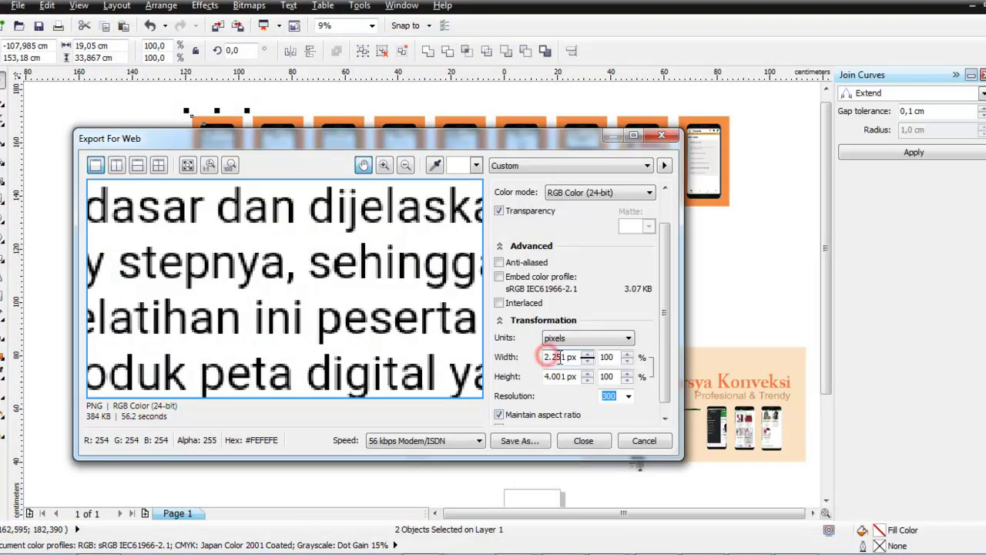
double_click(563, 358)
key(ctrl+v)
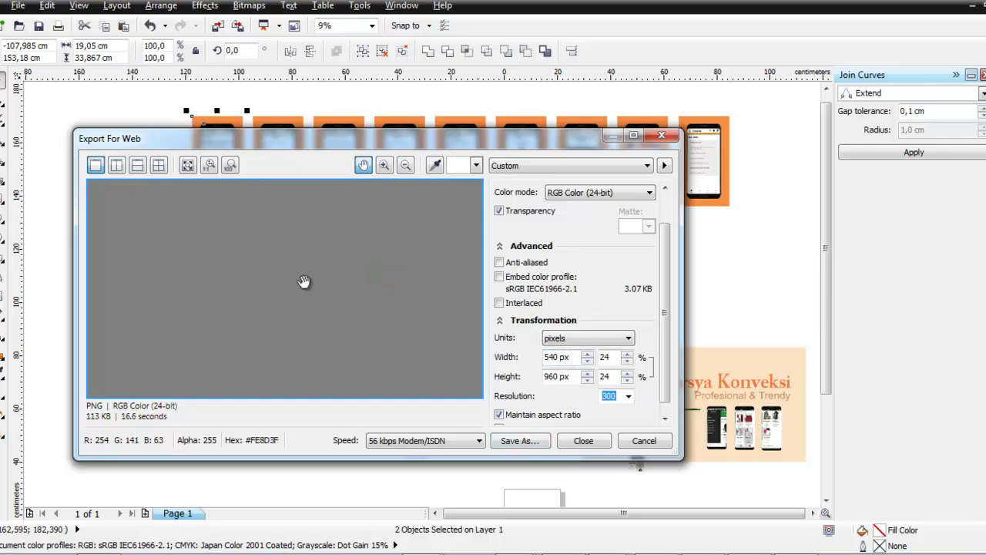
scroll(294, 289, up, 3)
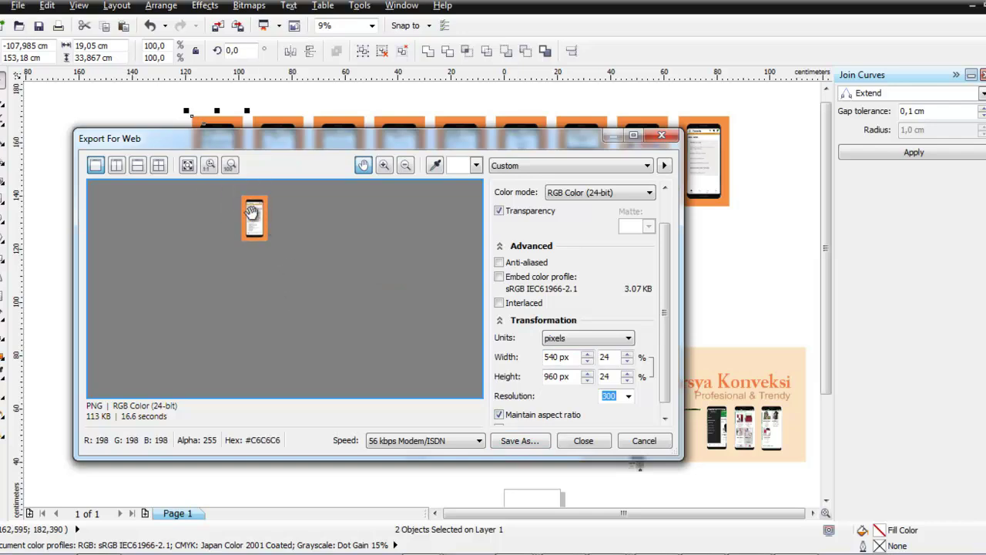
scroll(243, 202, up, 3)
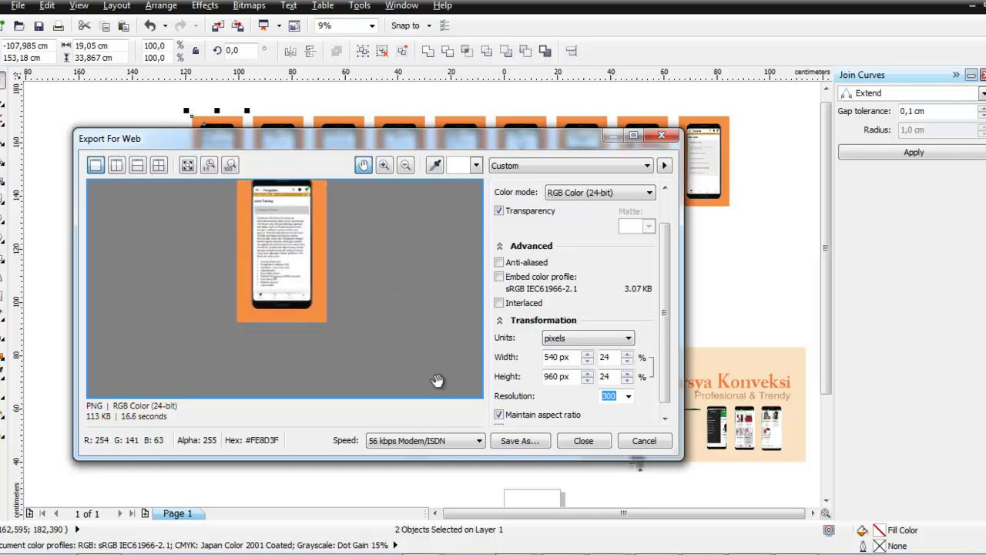
Step: Save the export as PNG named 2 in the training folder and select the second panel
click(512, 443)
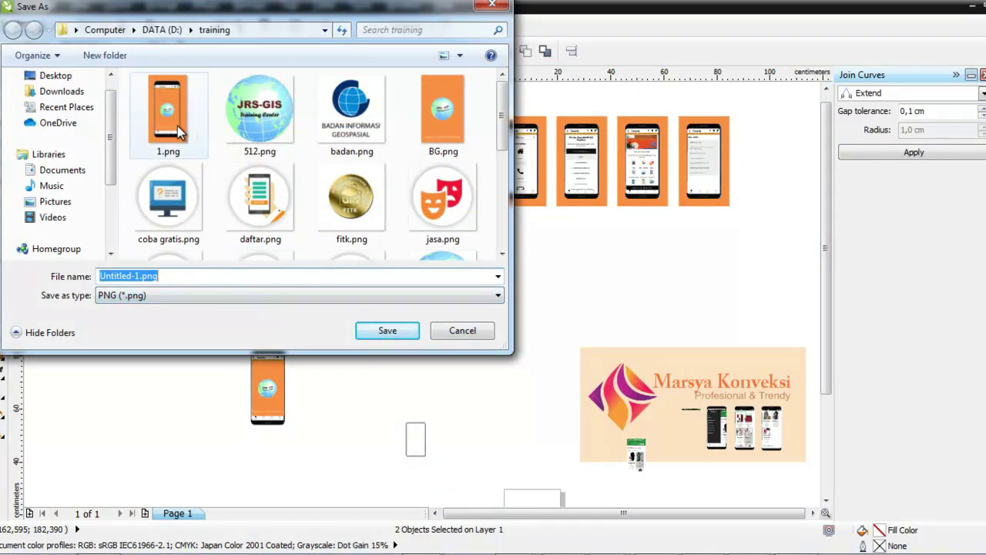
text(2)
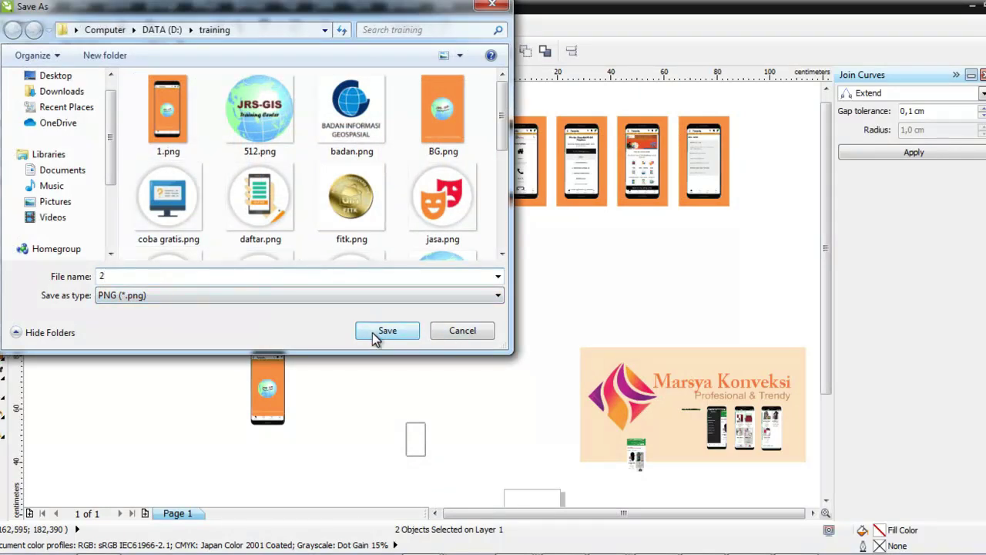
click(373, 332)
drag(242, 93, 301, 248)
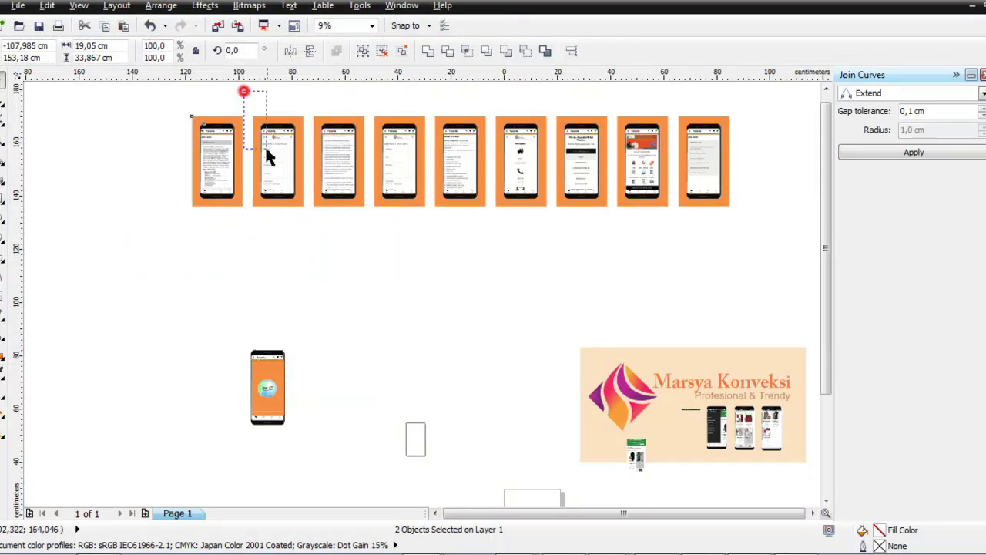
Step: Export the selected phone panel at 540 × 960 px as PNG named 3
click(16, 5)
click(79, 251)
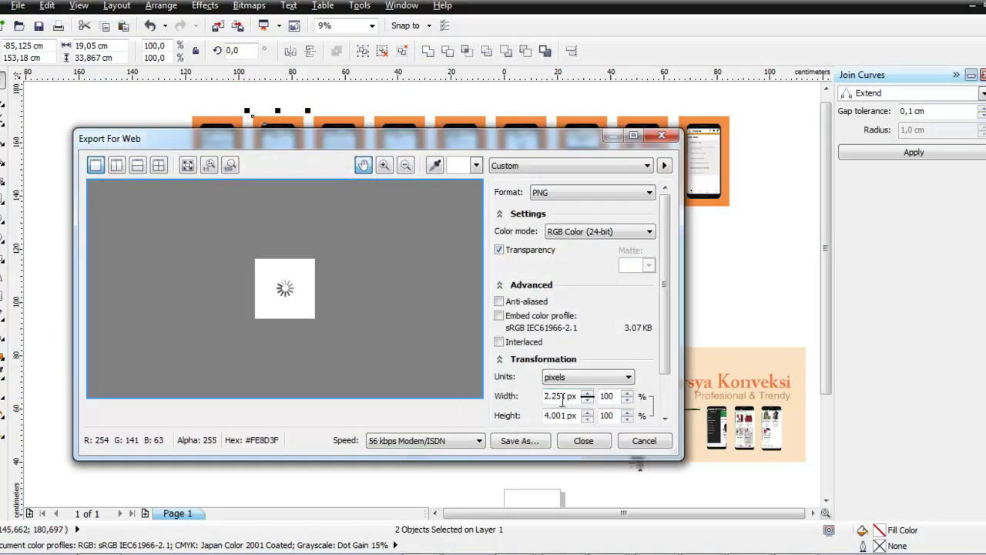
double_click(565, 397)
text(540)
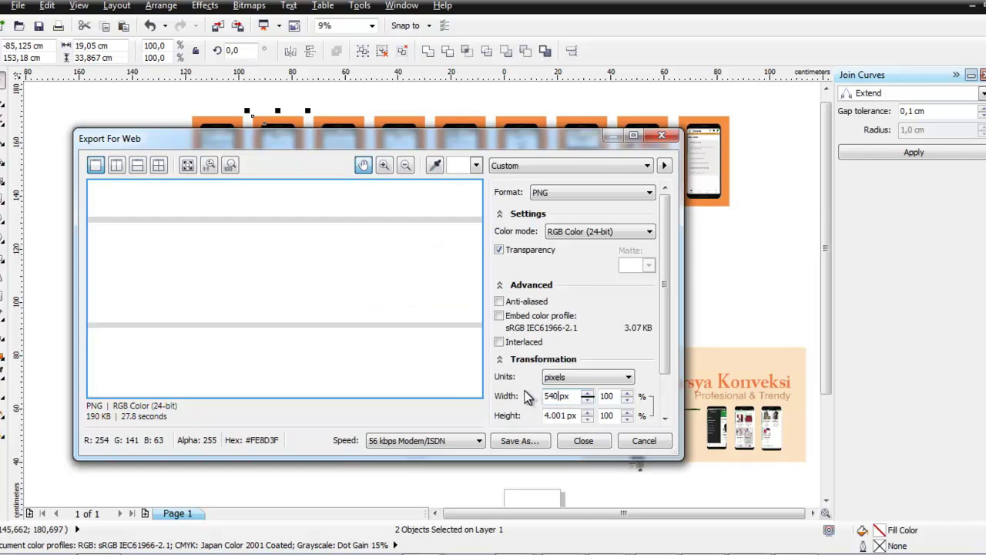
key(Tab)
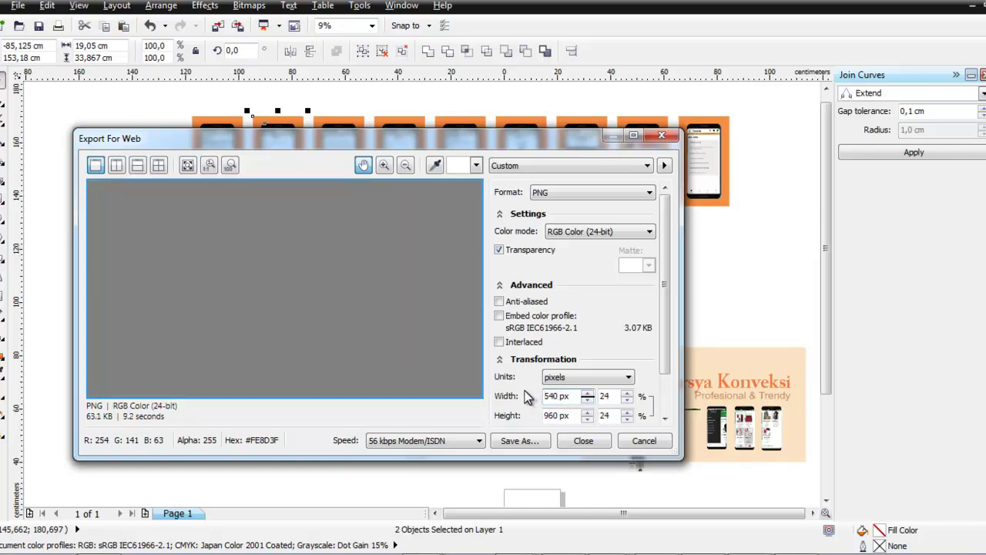
click(518, 444)
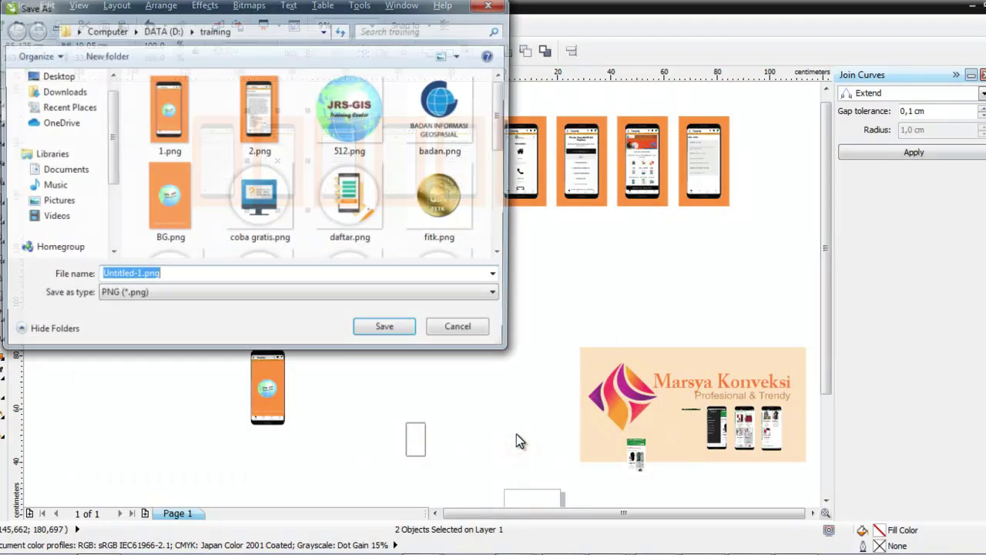
text(3)
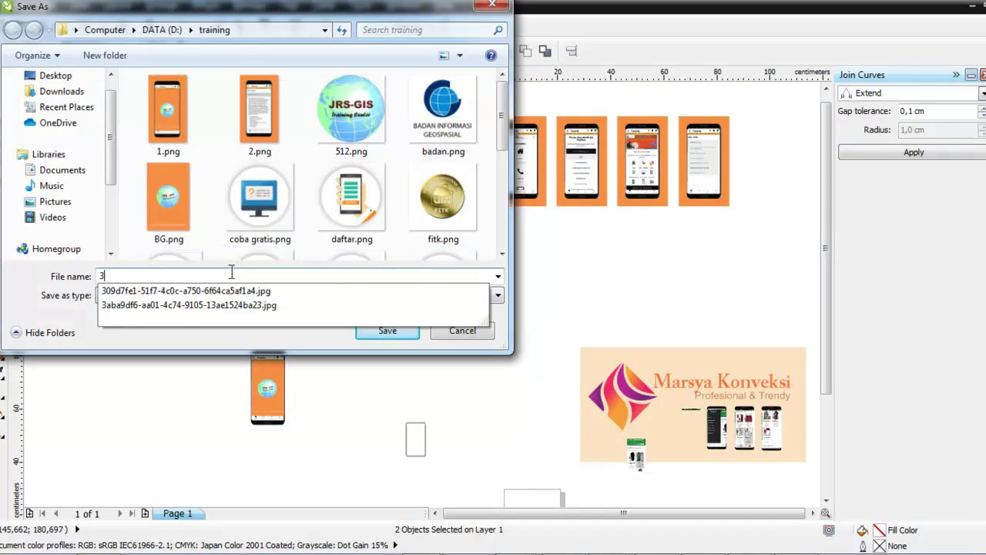
click(313, 270)
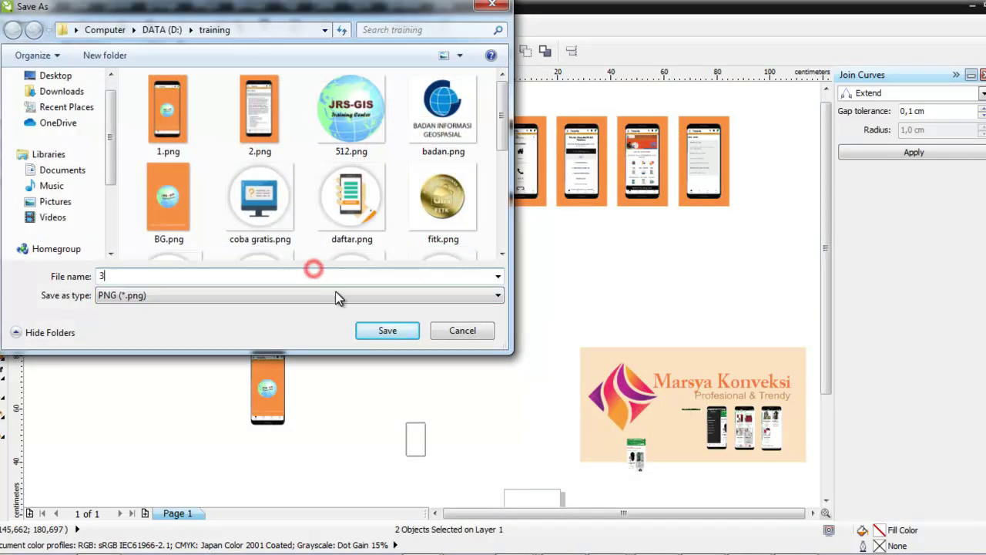
click(370, 333)
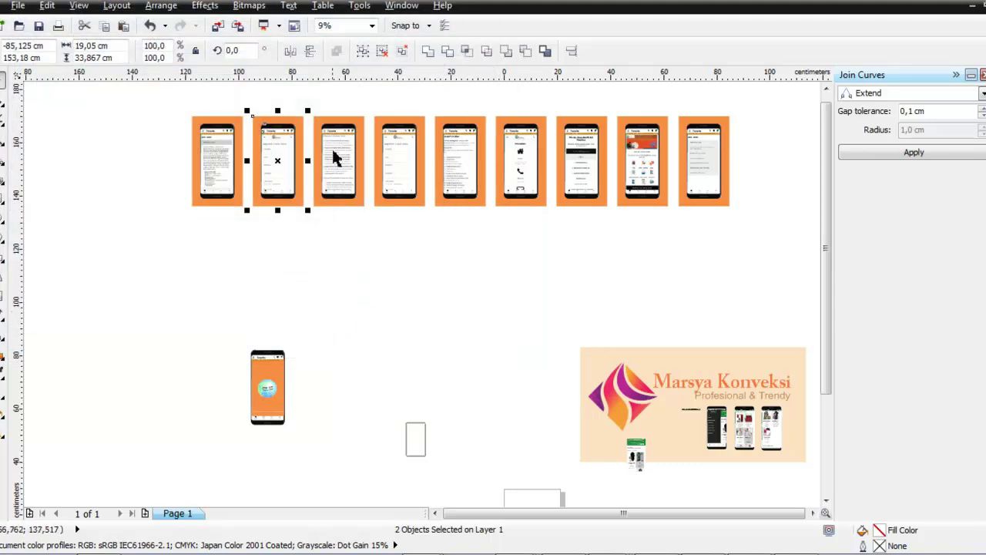
Step: Select the next phone mockup and export it at 540 × 960 px as 4.png
drag(310, 95, 370, 250)
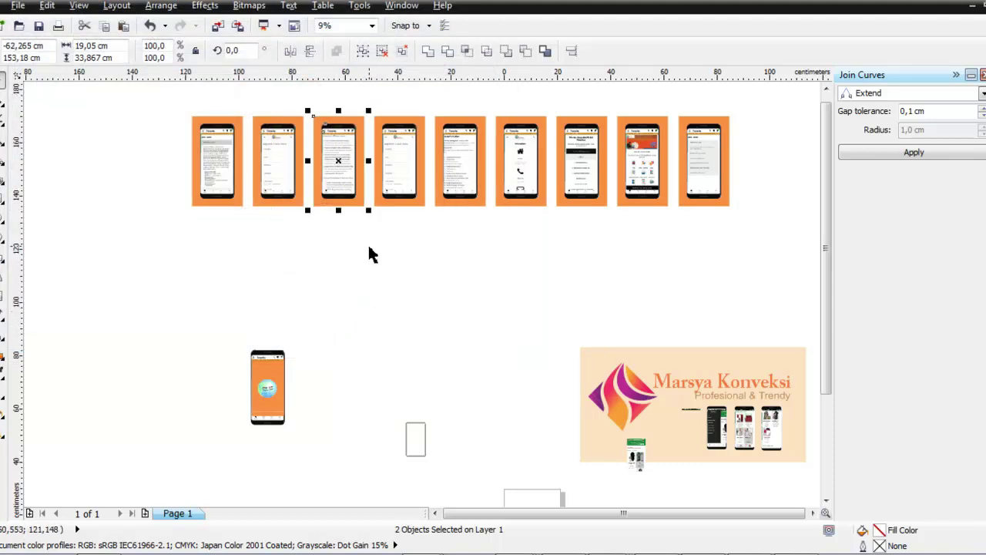
click(17, 6)
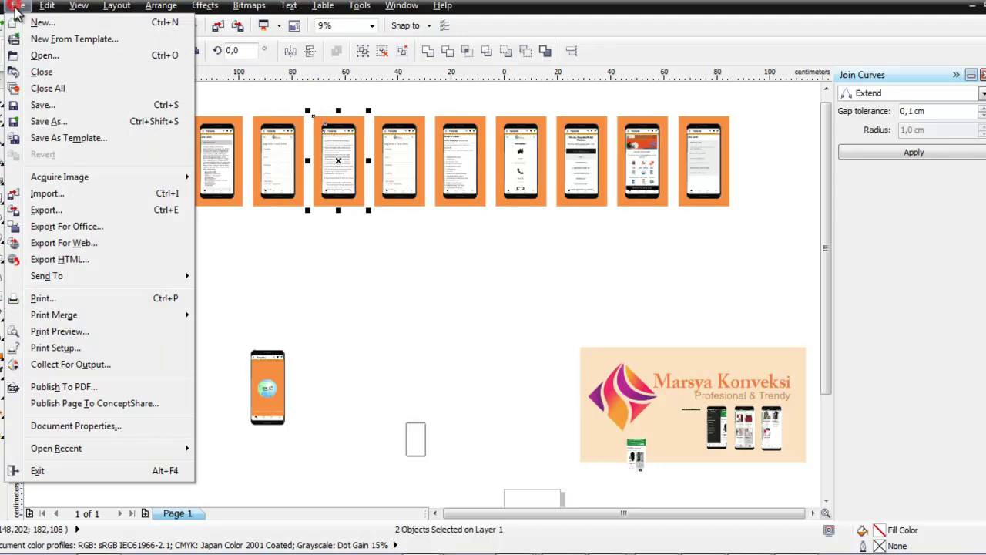
click(81, 242)
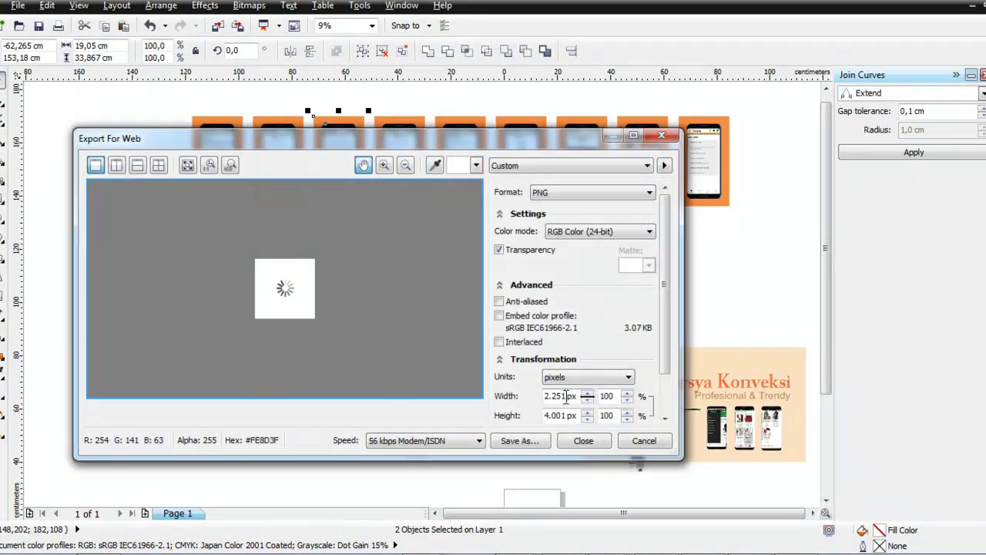
drag(565, 396, 545, 396)
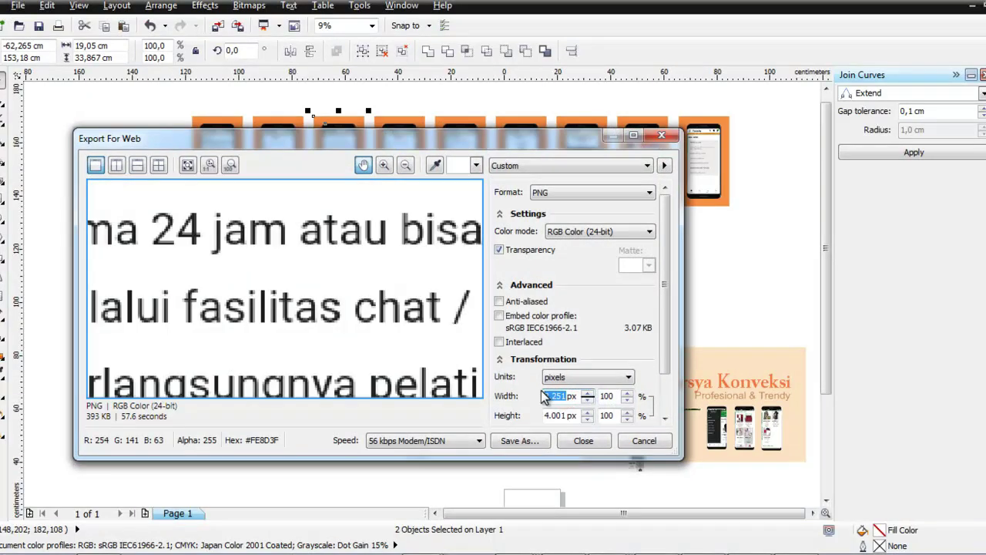
text(540)
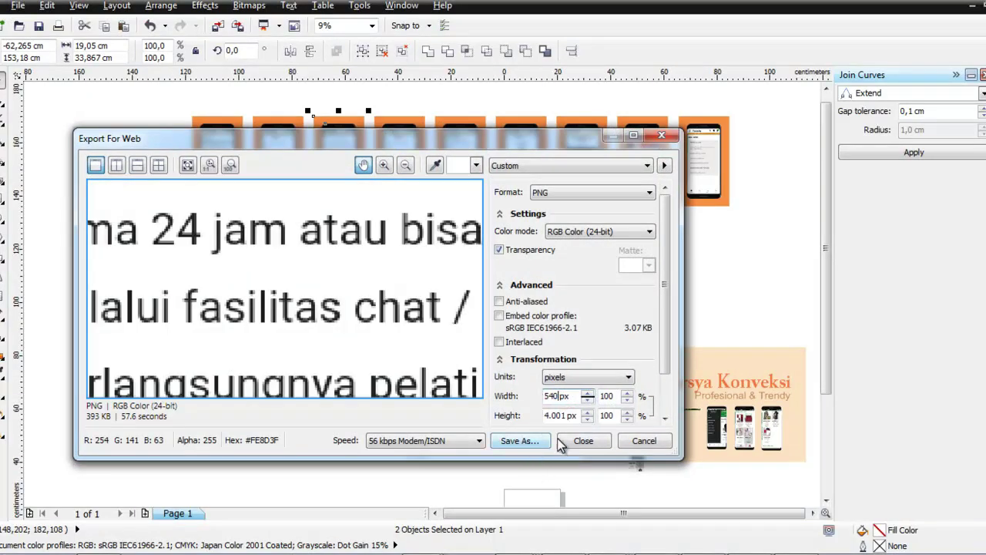
key(Tab)
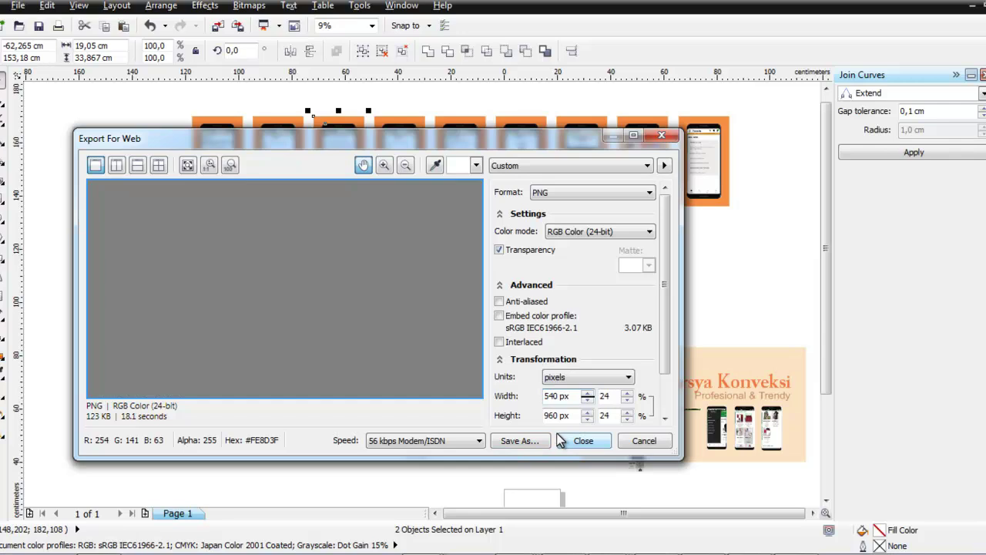
click(532, 444)
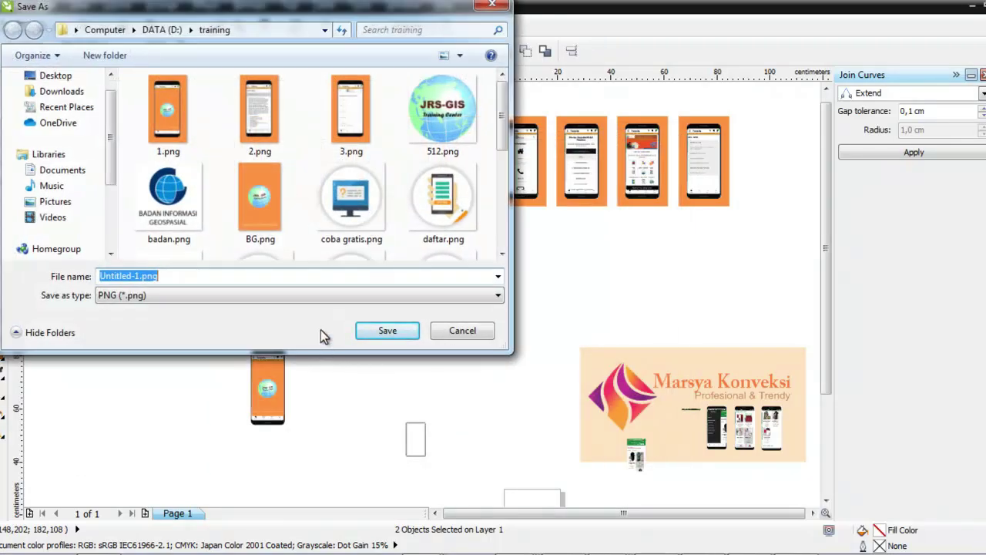
text(4)
click(373, 330)
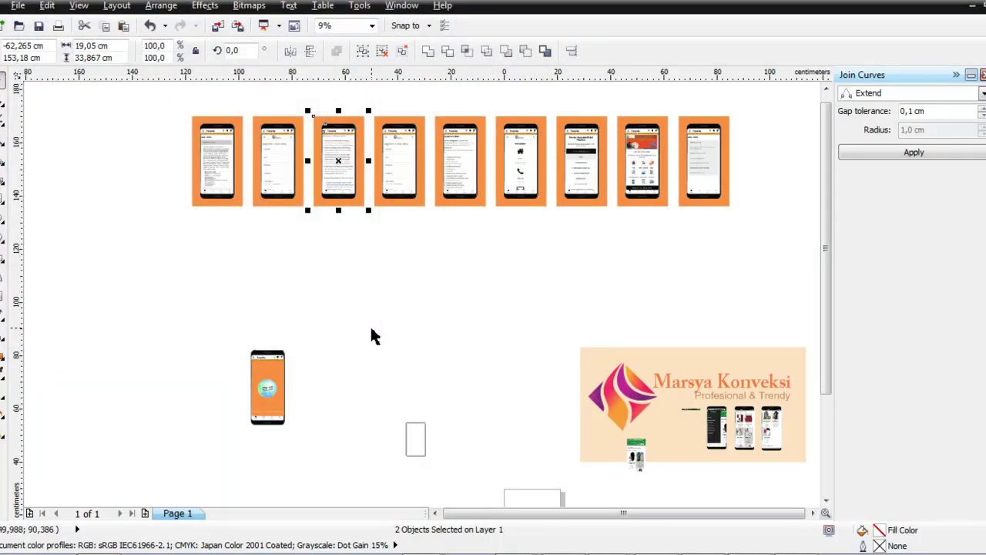
Step: Select the following phone mockup and export it at 540 × 960 px as 5.png
drag(372, 97, 432, 239)
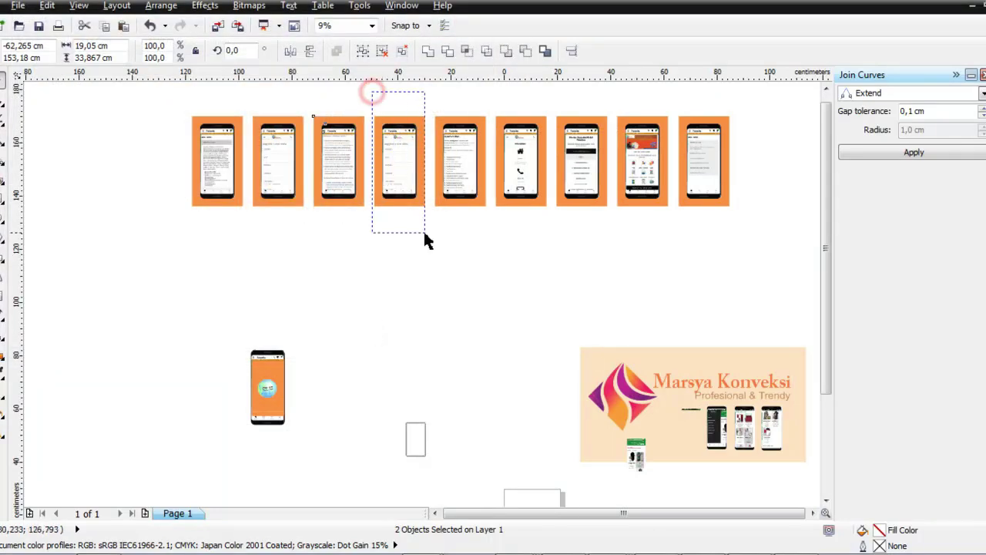
click(20, 7)
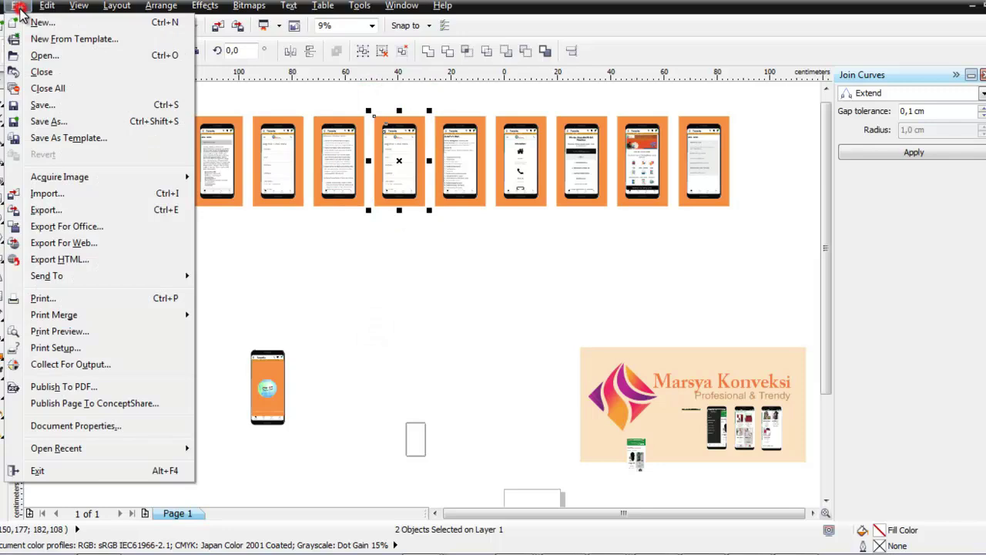
click(83, 242)
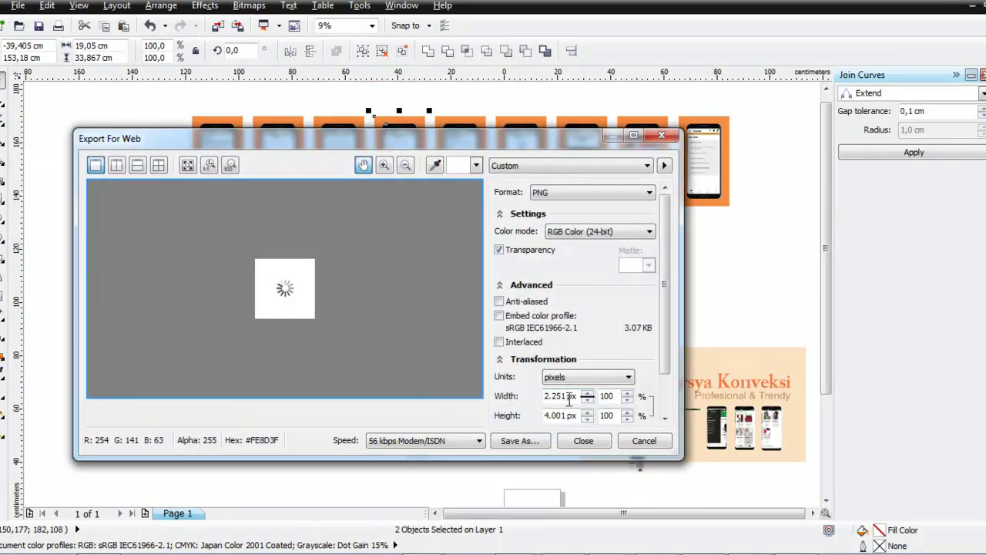
drag(567, 396, 532, 399)
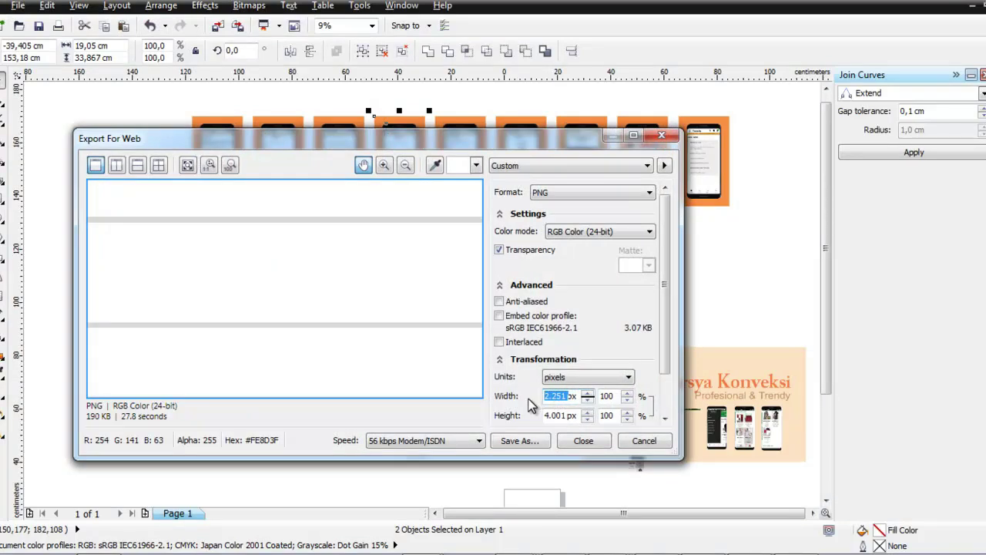
text(540)
key(Return)
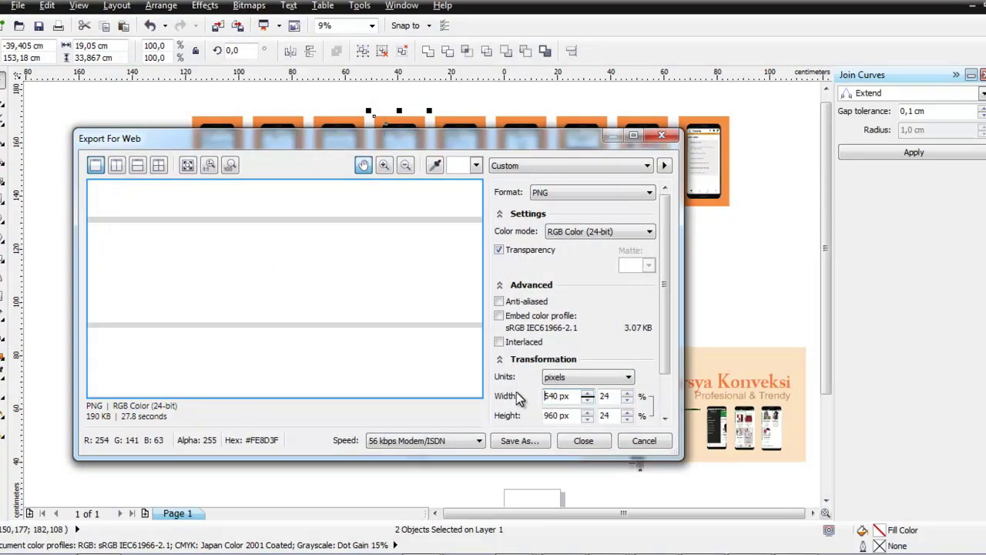
click(514, 443)
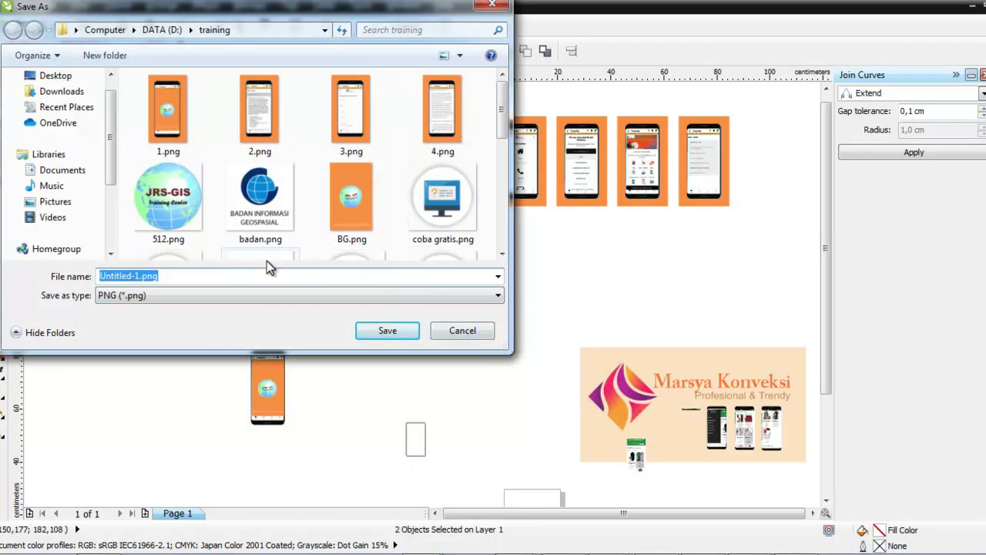
text(5)
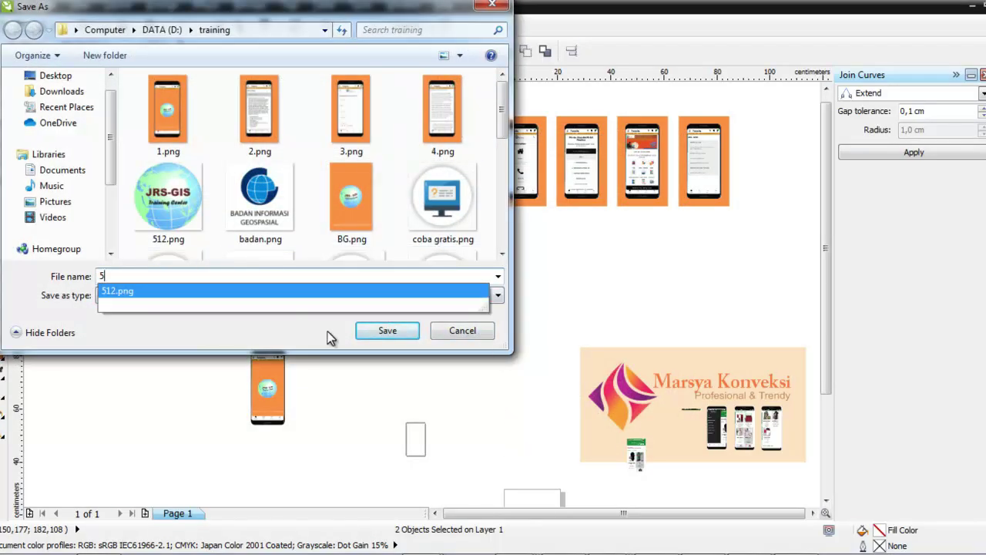
click(386, 331)
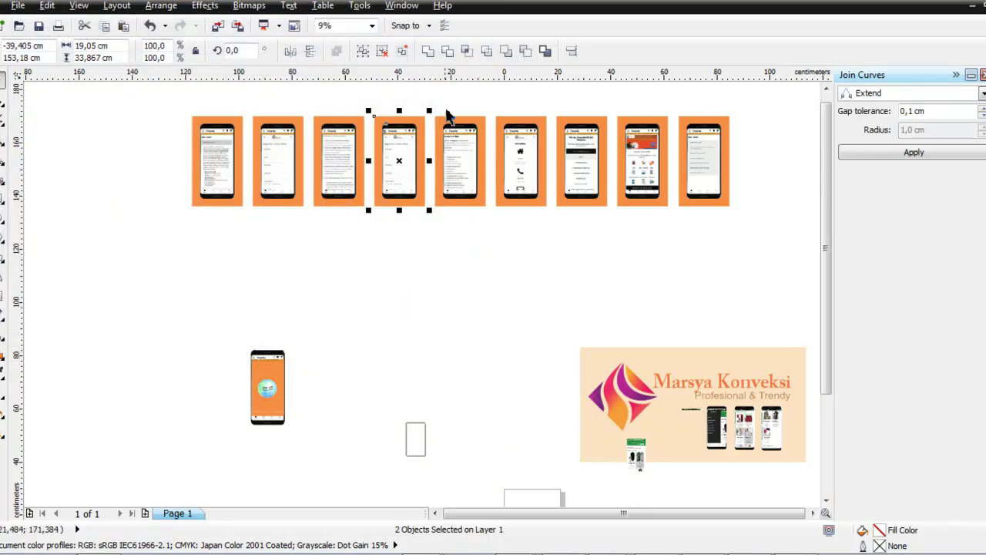
Step: Export the next phone mockup at 540 × 960 px as 6.png
drag(430, 90, 495, 234)
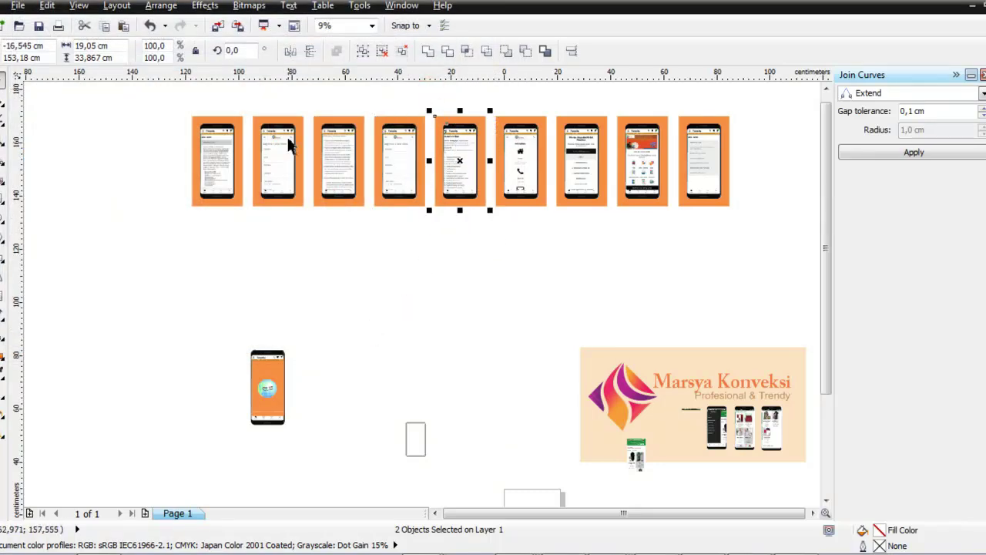
click(17, 5)
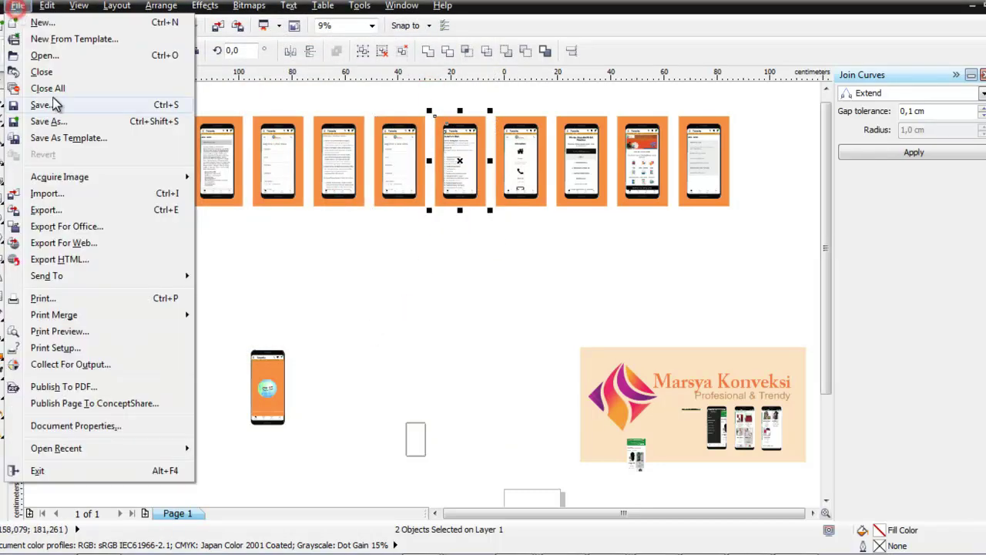
click(80, 243)
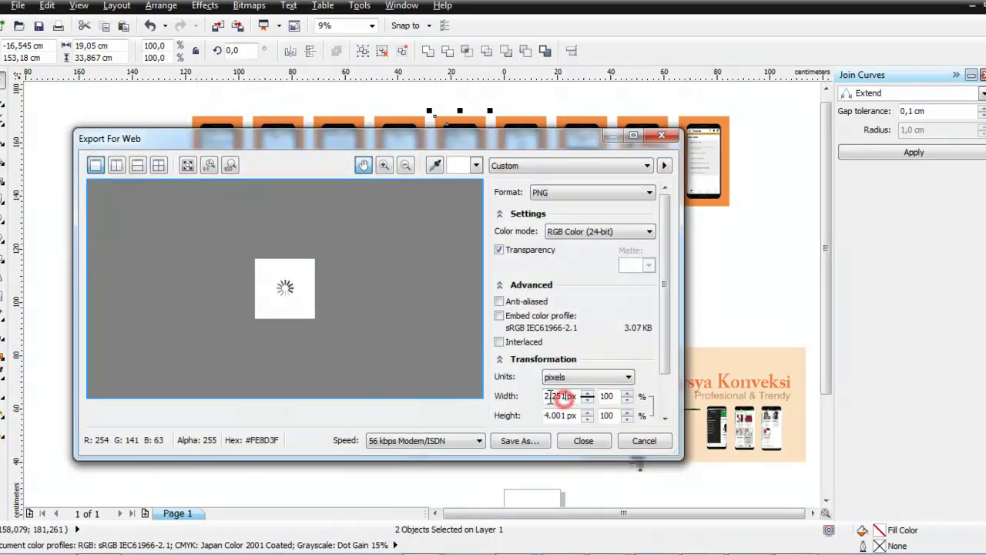
drag(555, 397, 541, 394)
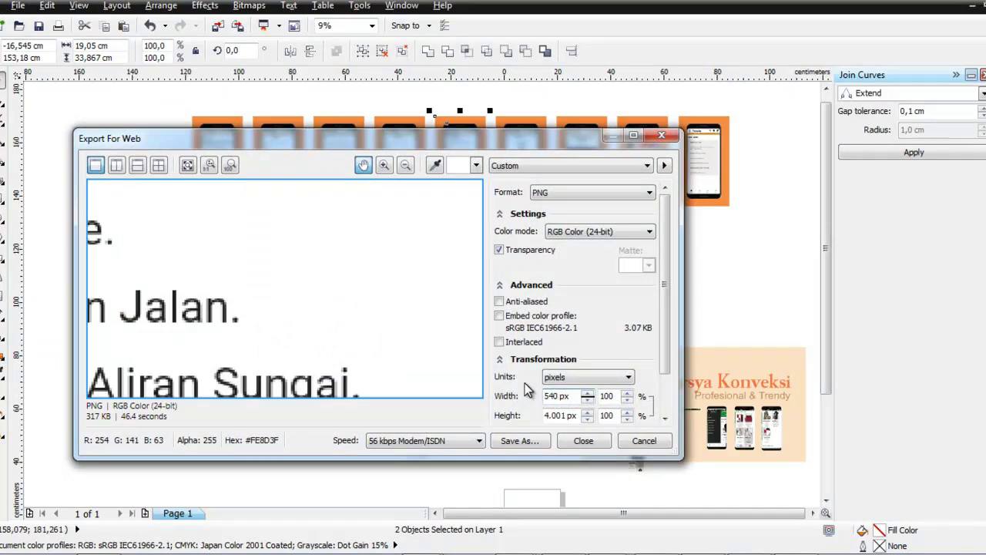
key(Tab)
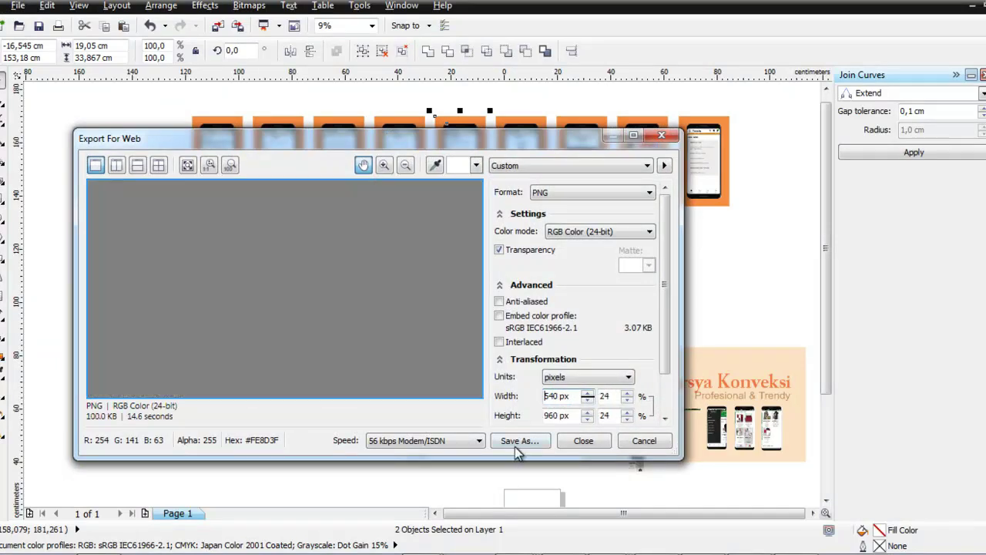
click(517, 444)
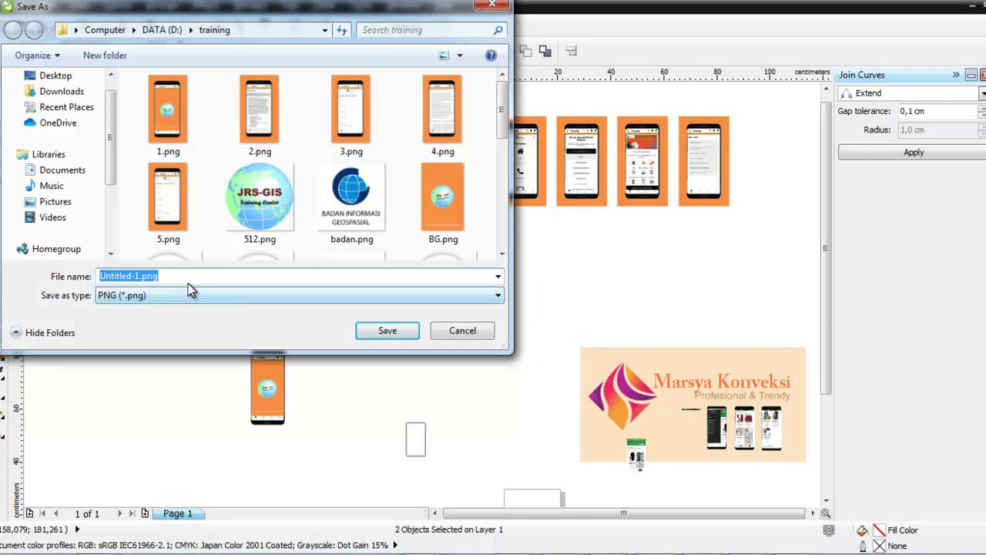
text(6)
click(382, 337)
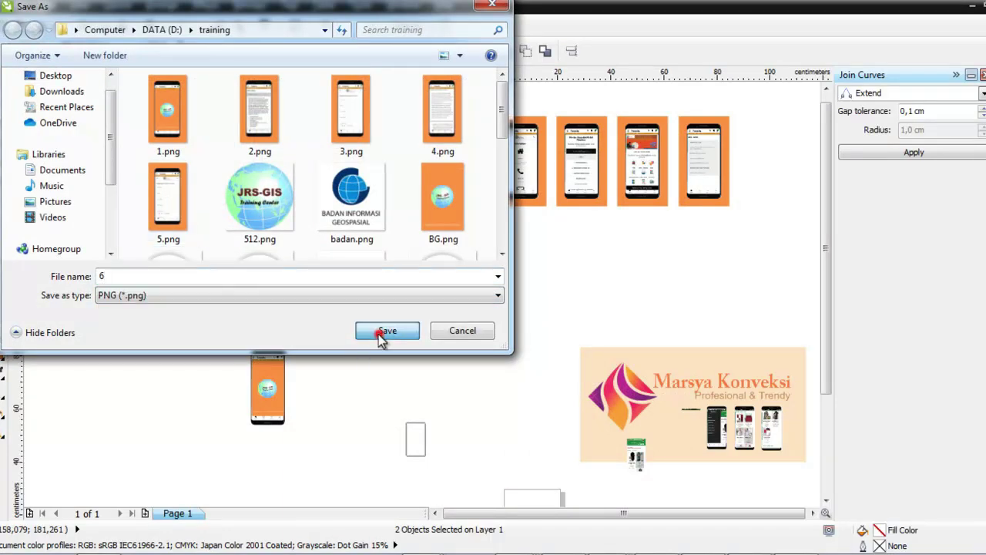
Step: Select the next phone mockup and export it at 540 px width as 7.png
drag(495, 89, 548, 230)
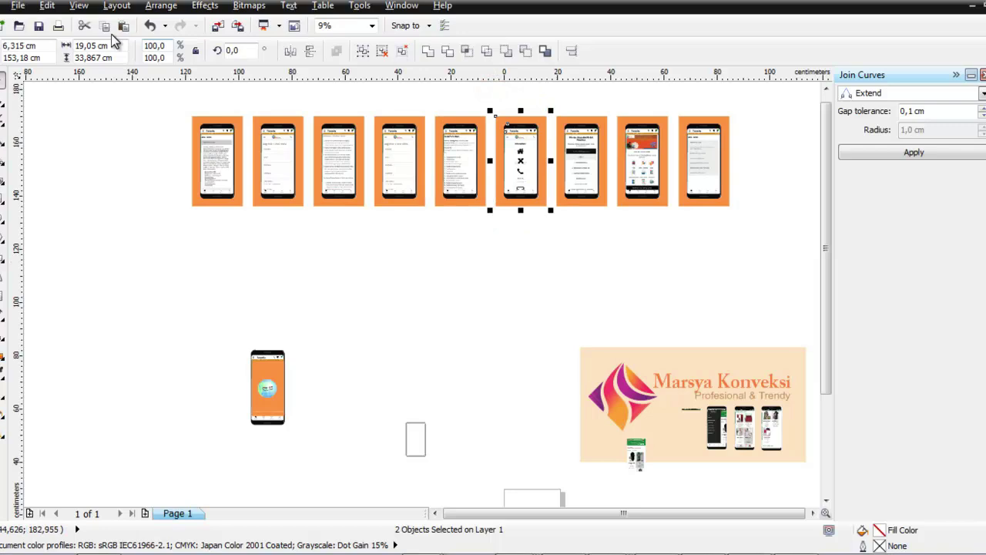
click(17, 6)
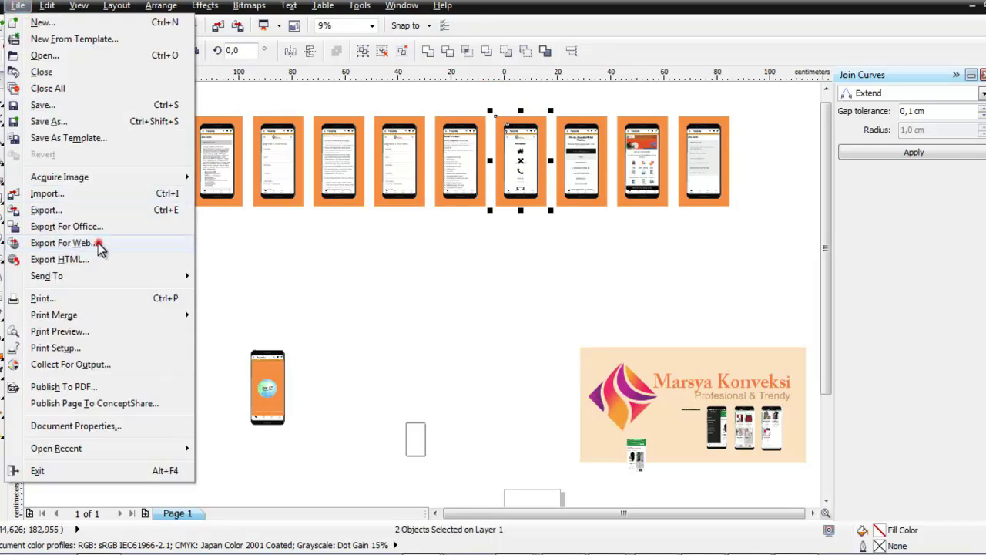
click(98, 243)
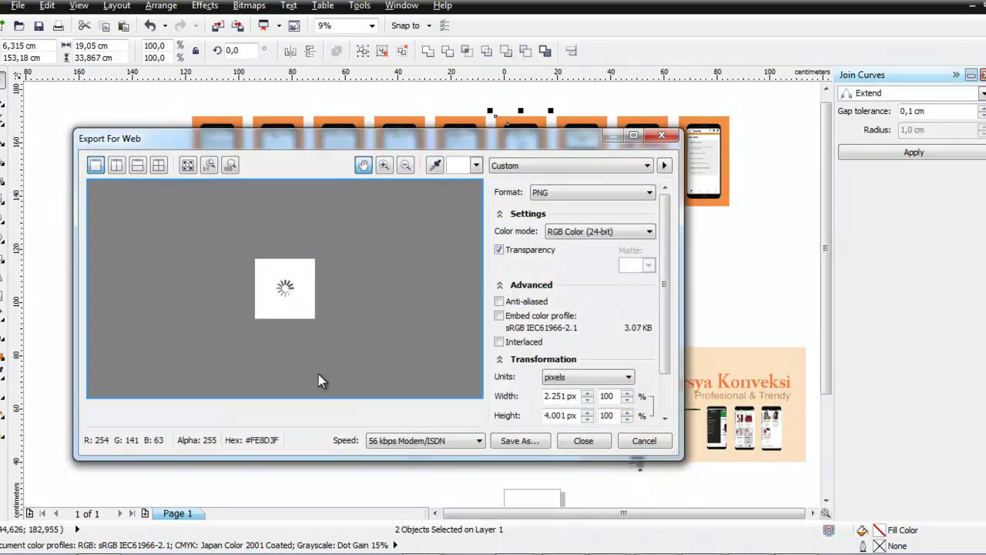
drag(569, 398, 540, 401)
text(540)
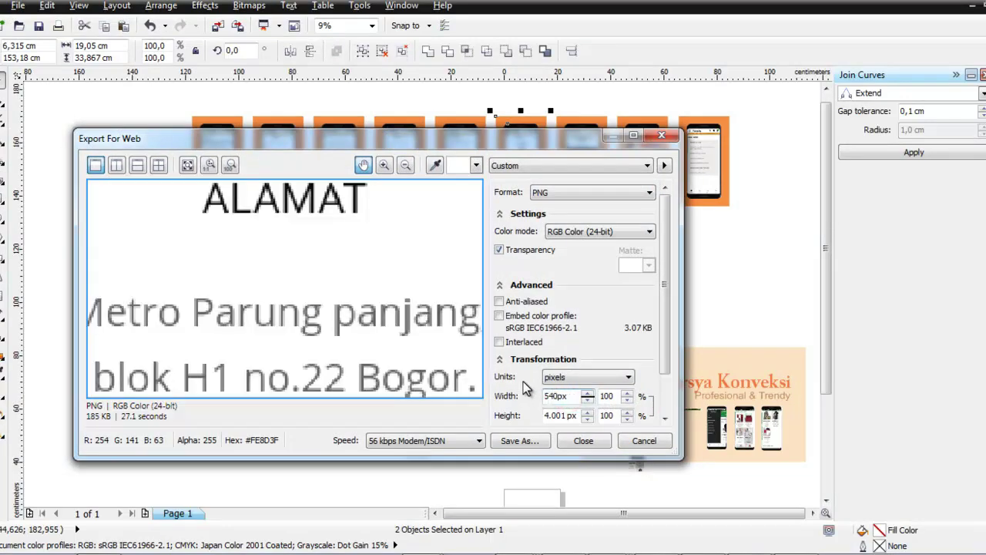
key(Return)
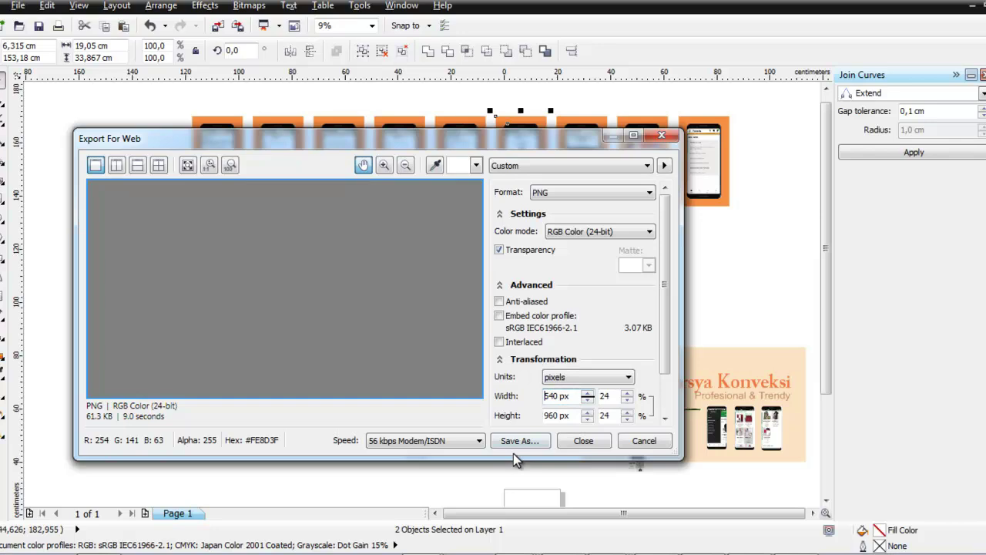
click(518, 444)
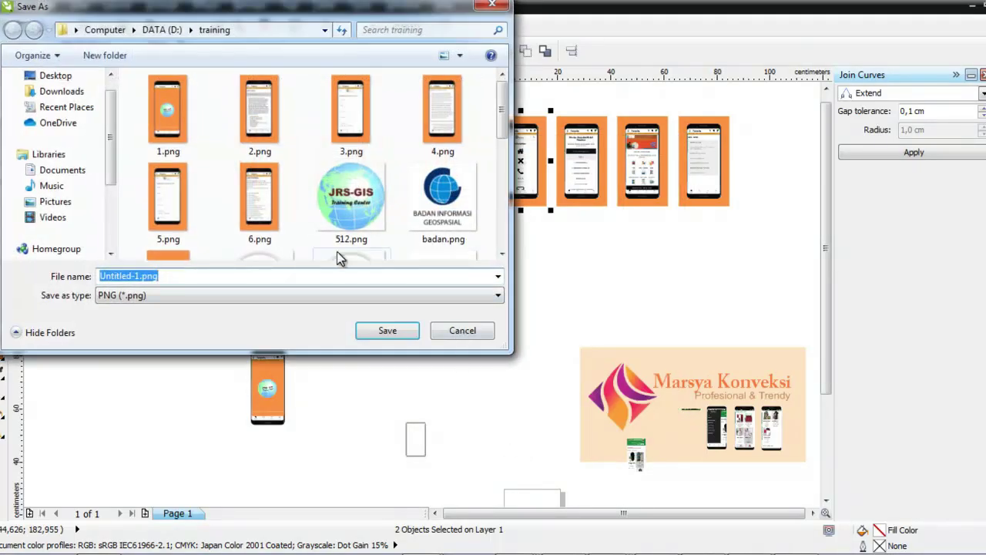
text(7)
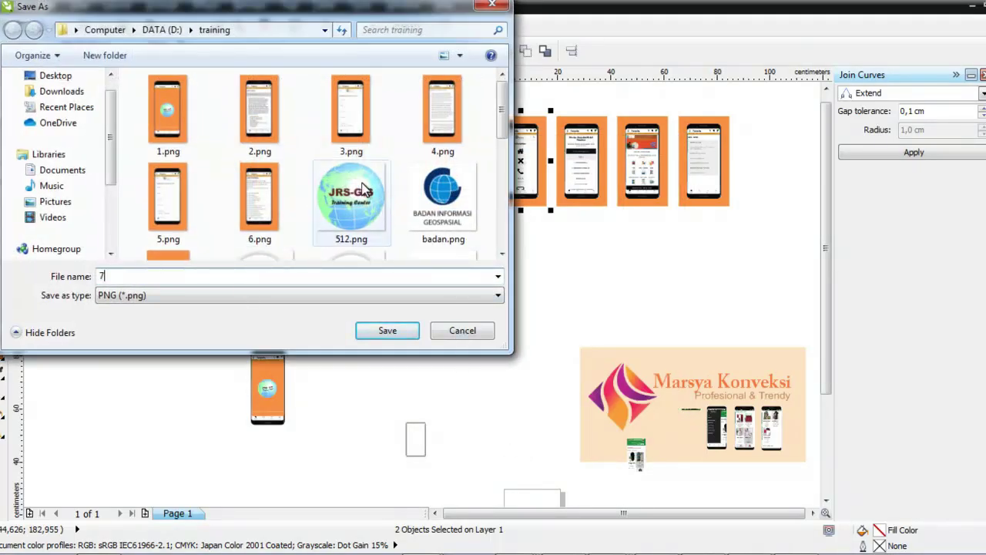
click(374, 335)
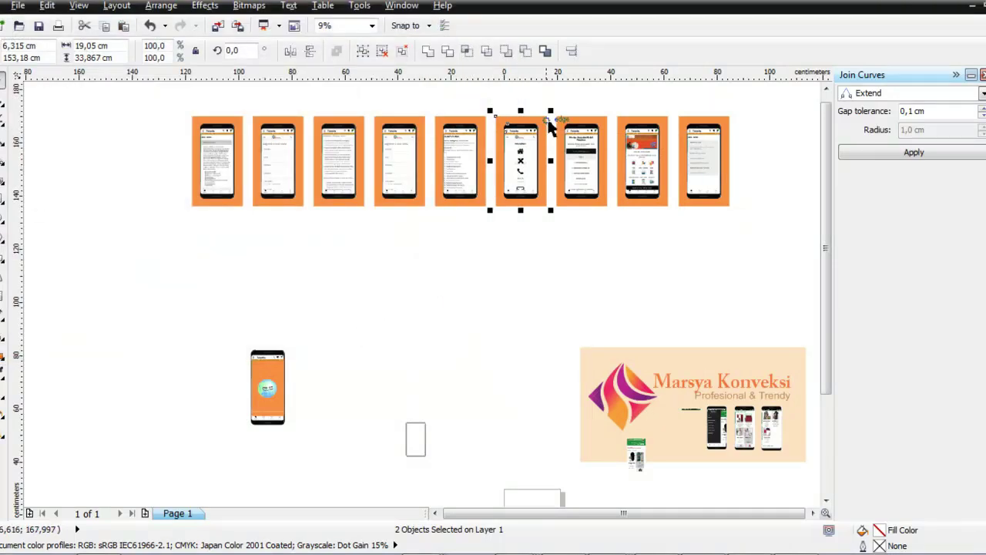
Step: Export the following phone mockup at 540 × 960 px as 8.png
drag(552, 97, 608, 245)
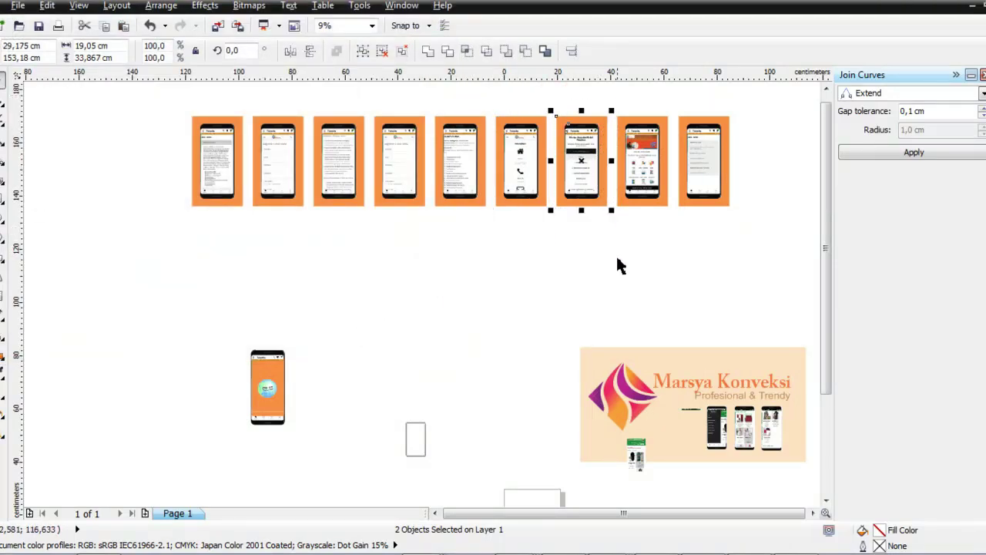
click(17, 5)
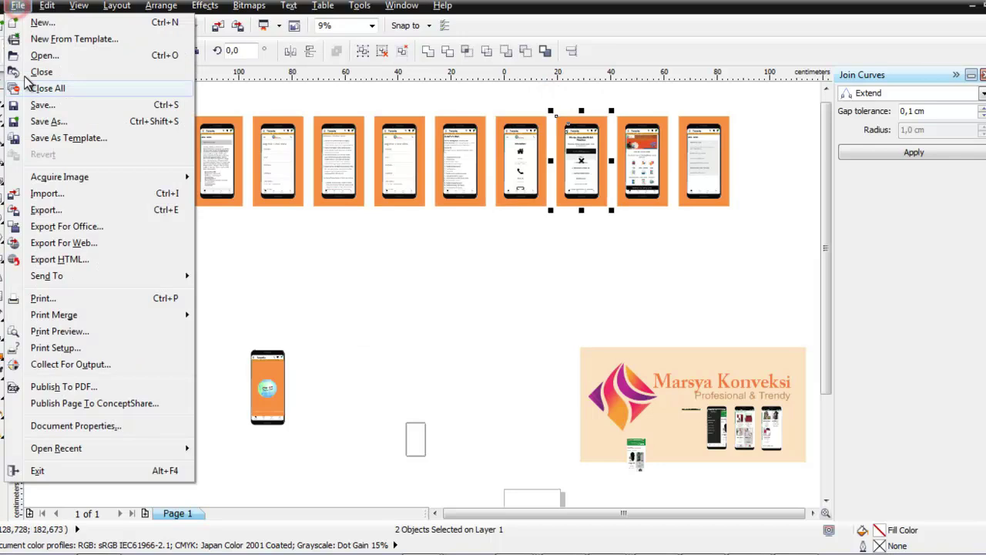
click(74, 245)
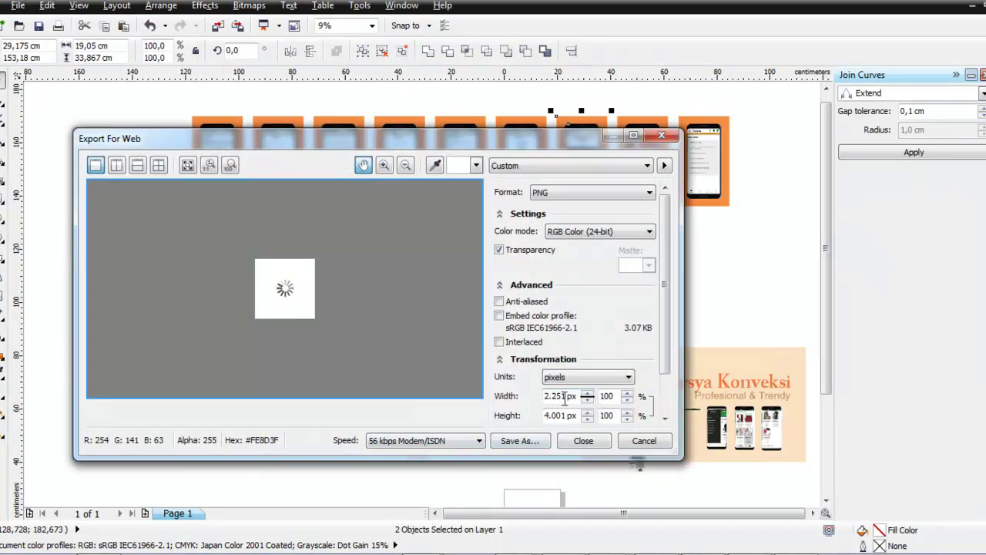
drag(565, 397, 542, 397)
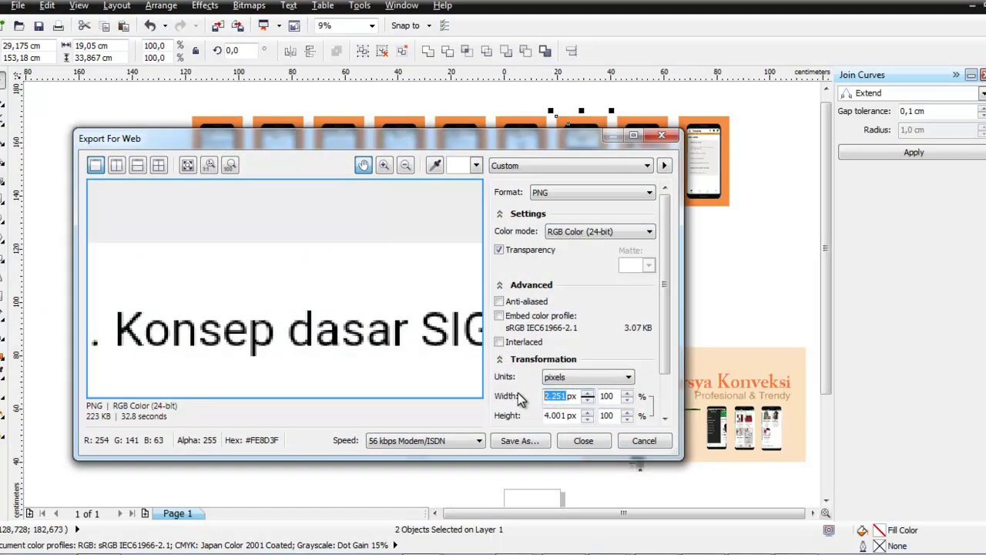
text(540)
key(Tab)
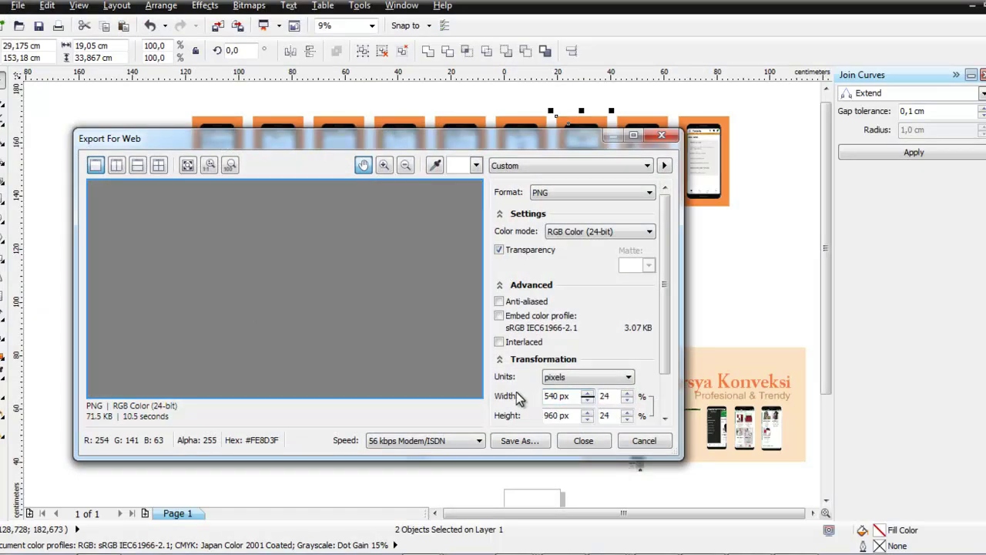
click(535, 445)
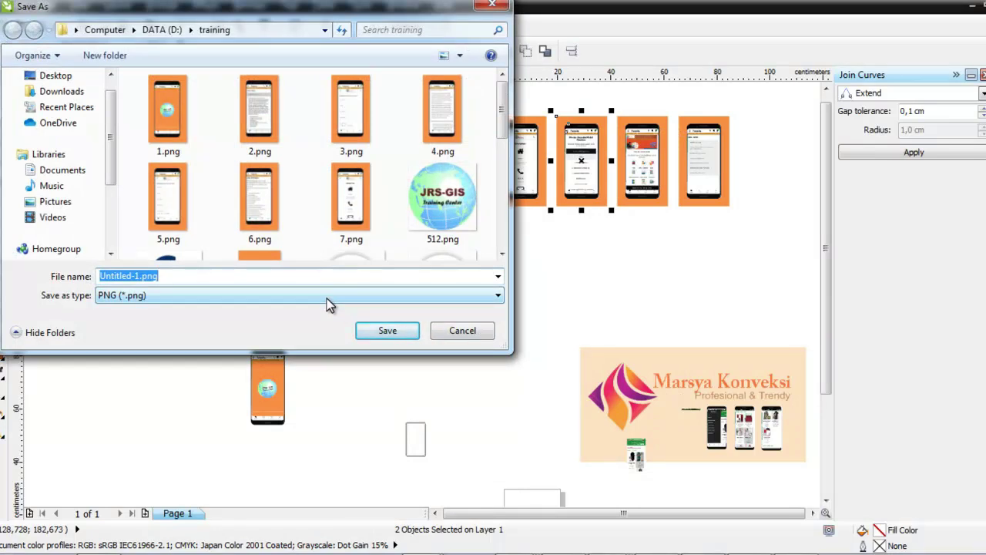
text(8)
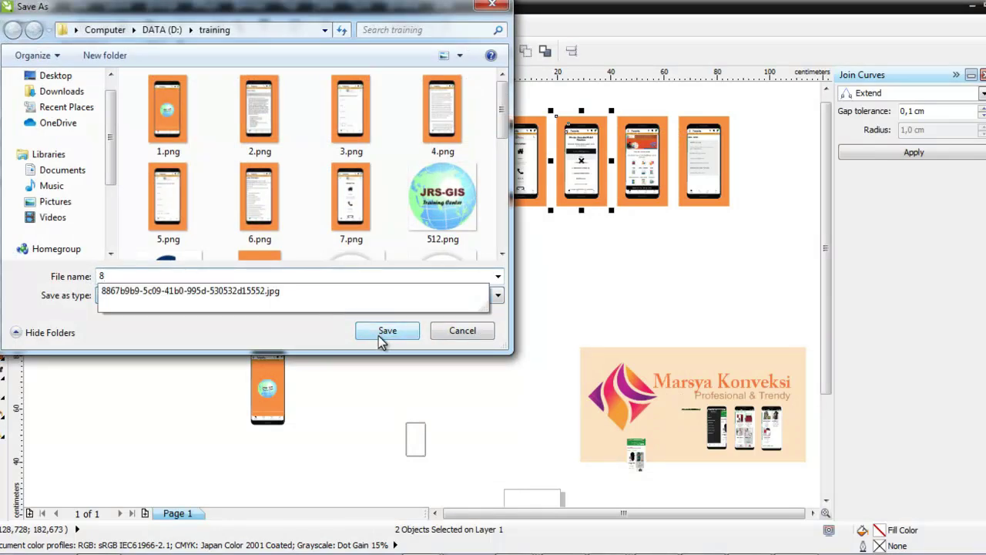
click(379, 332)
Step: Export the eighth phone mockup with width 540 px as 9.png
drag(610, 98, 672, 267)
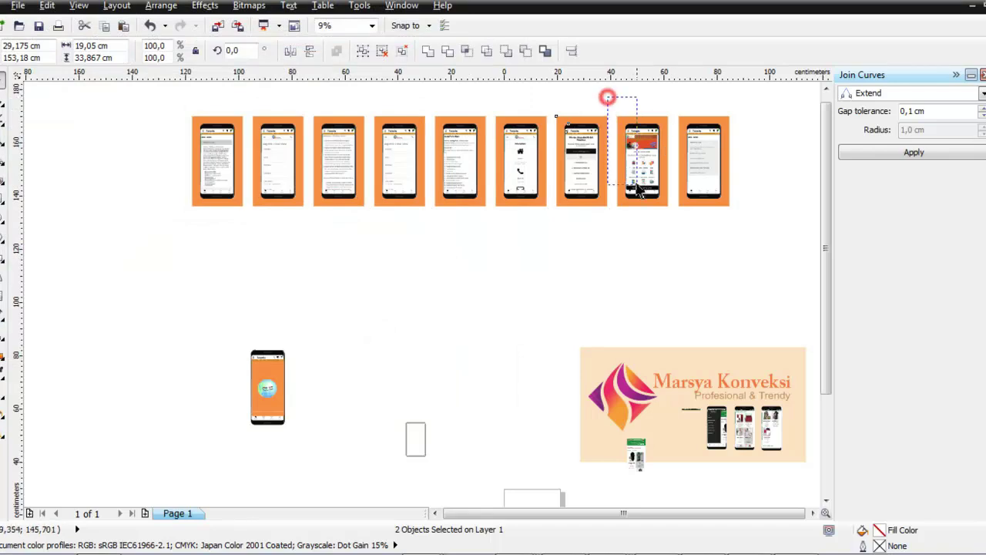
click(17, 5)
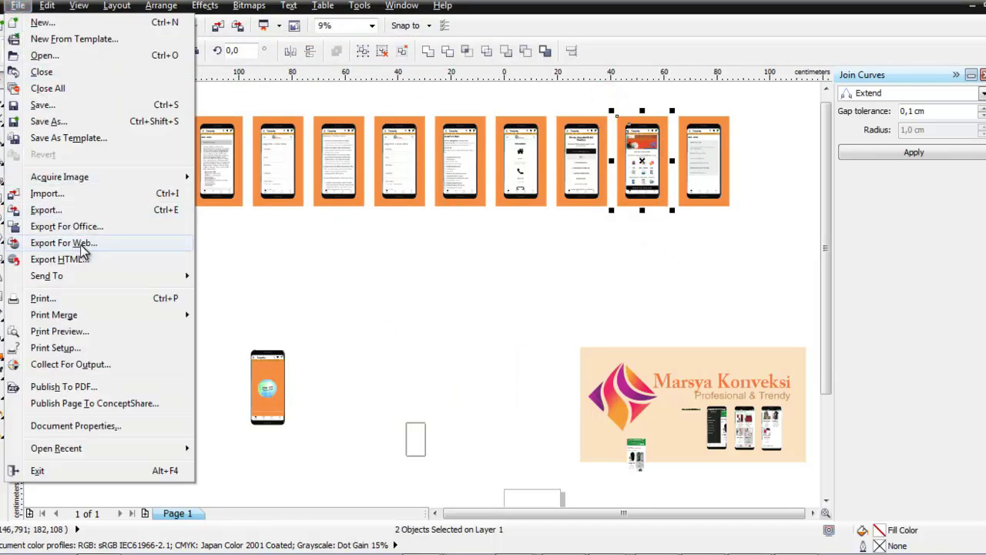
click(74, 246)
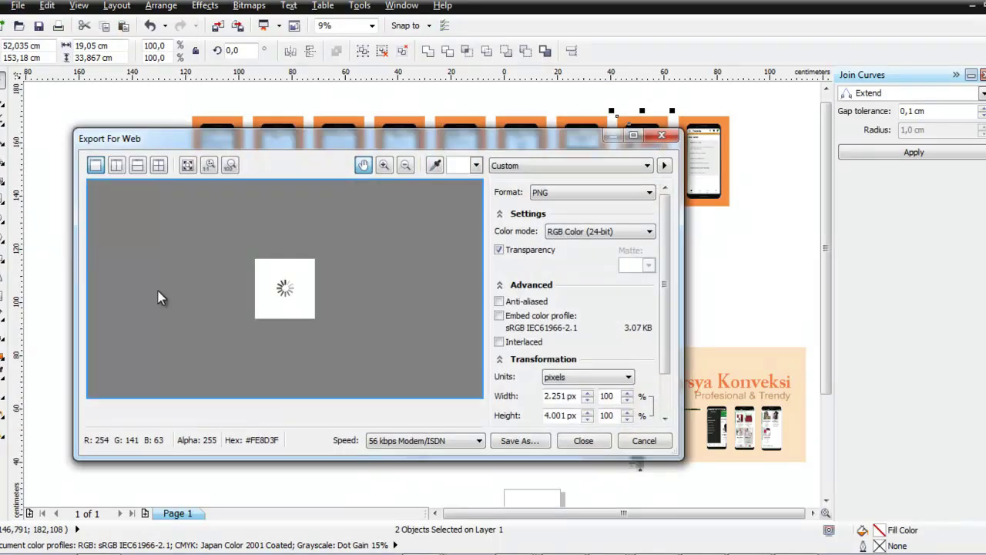
double_click(563, 396)
text(540)
key(Return)
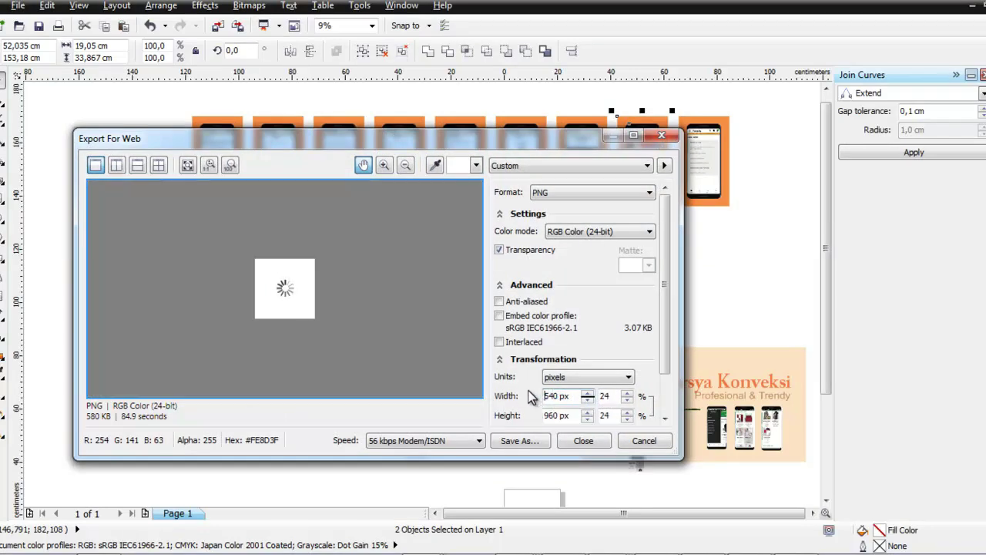
click(532, 441)
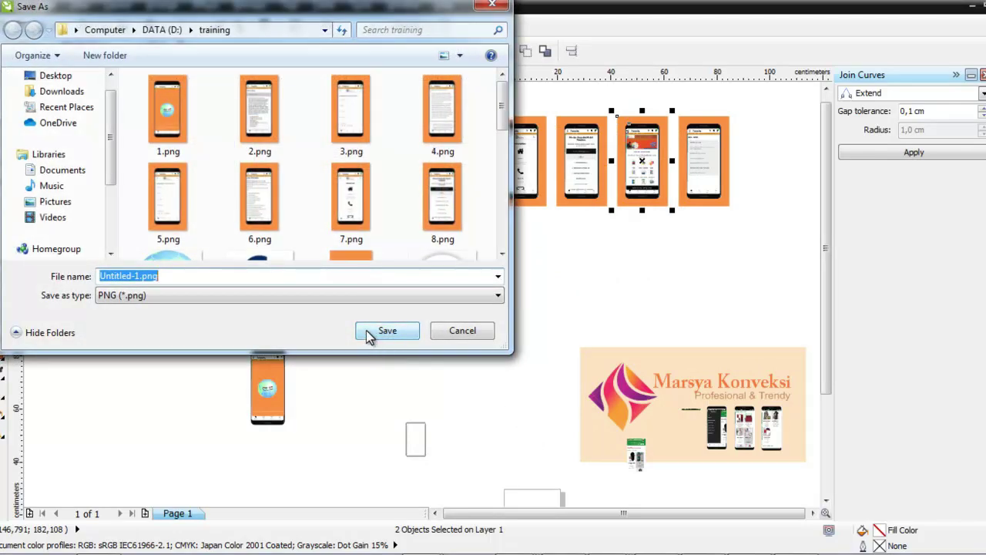
text(9)
click(388, 331)
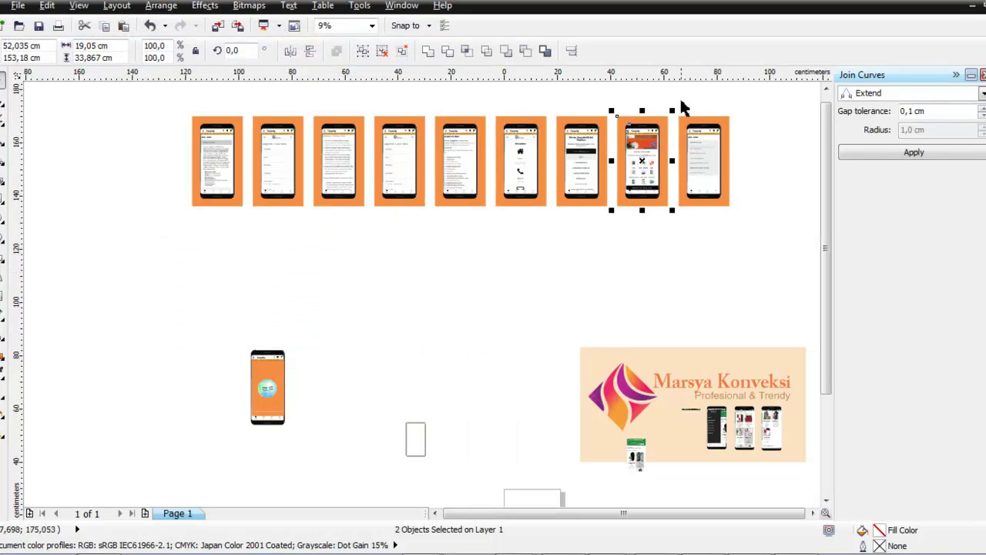
Step: Export the rightmost phone mockup at 540 × 960 px as 10.png
drag(670, 91, 741, 245)
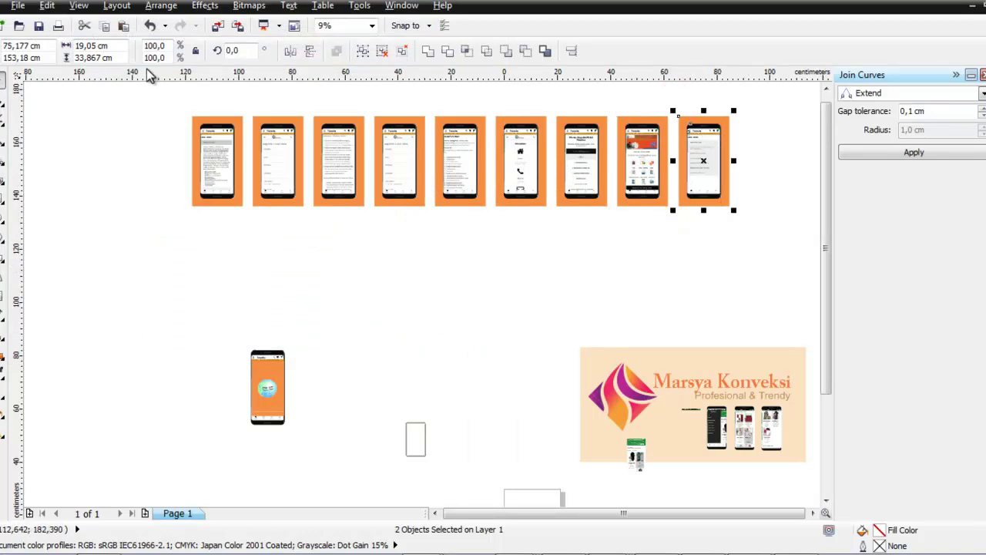
click(17, 5)
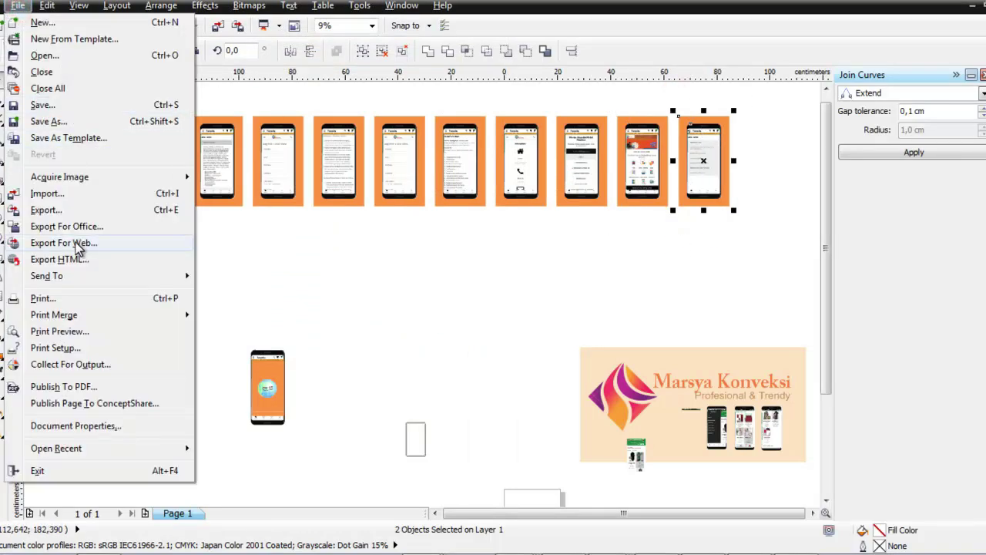
click(73, 242)
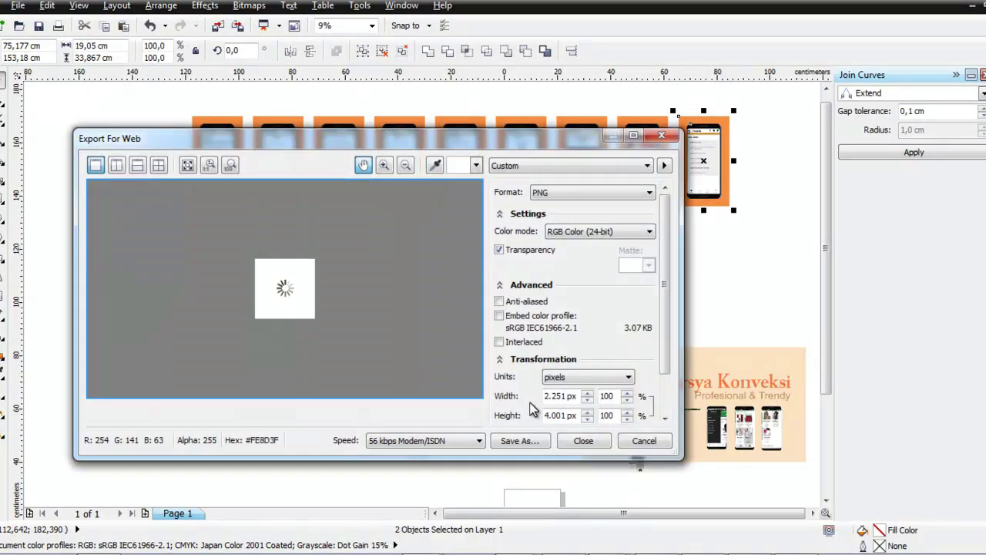
drag(565, 397, 548, 401)
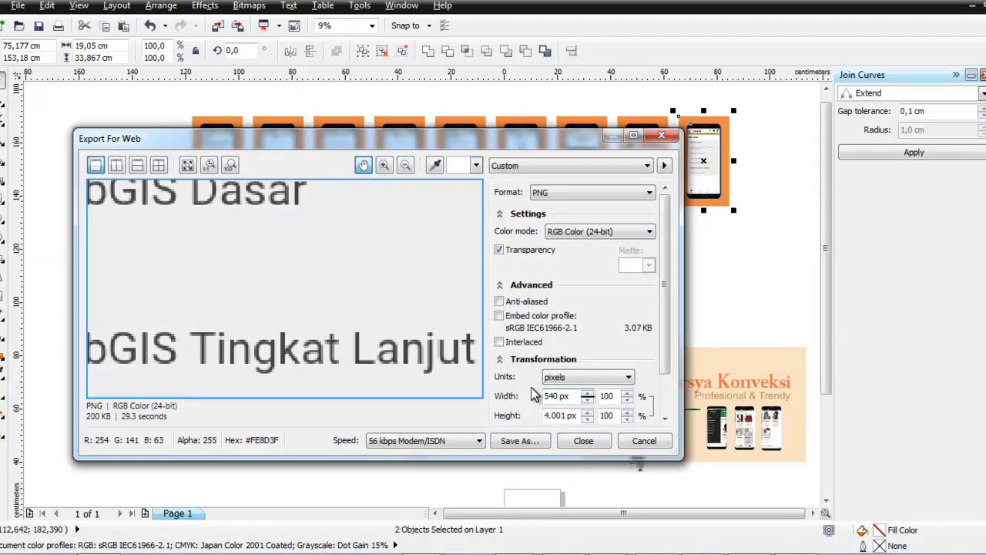
click(518, 441)
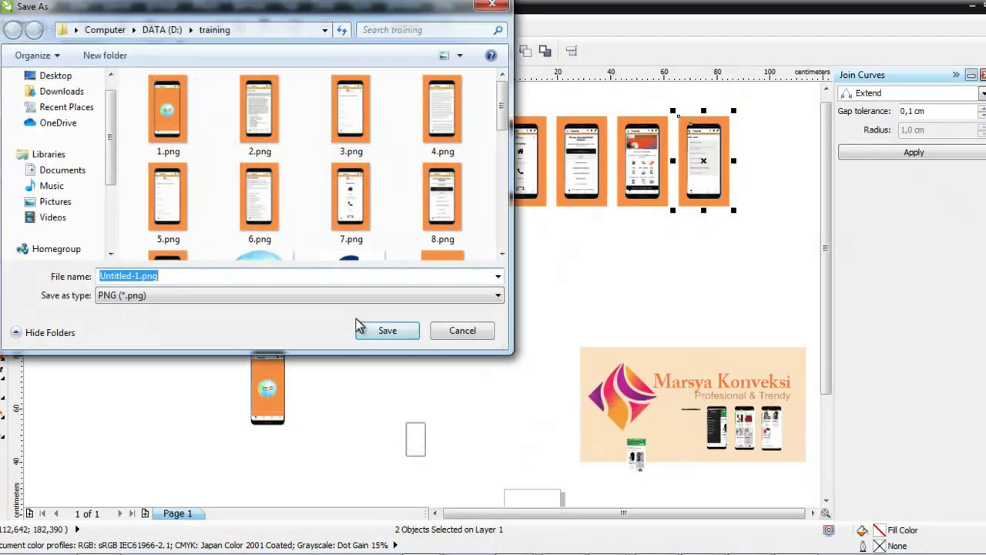
text(10)
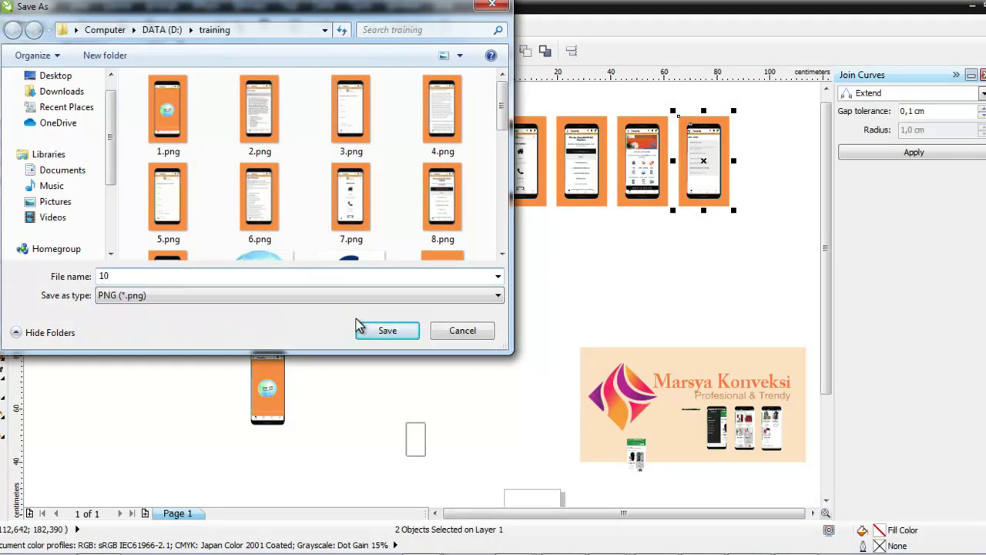
click(357, 323)
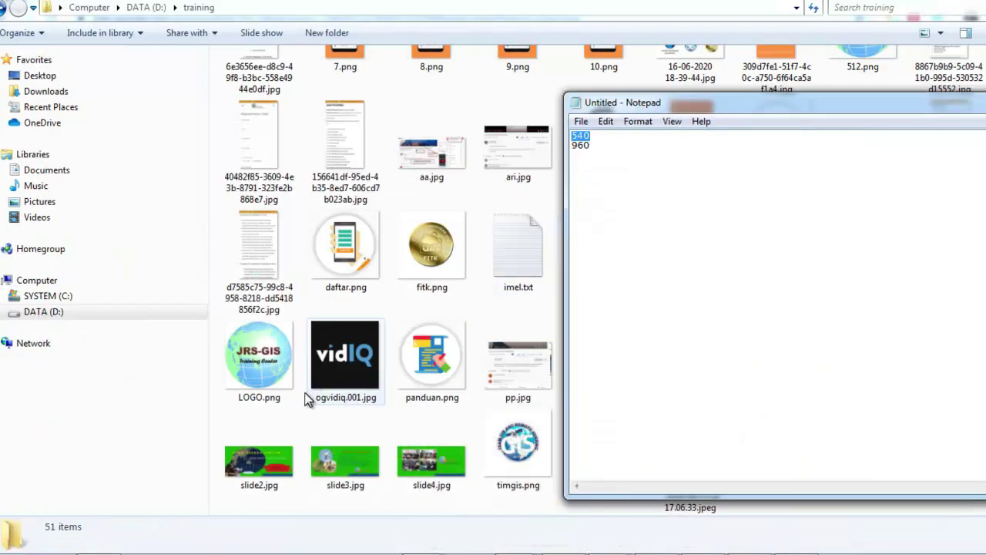
click(101, 542)
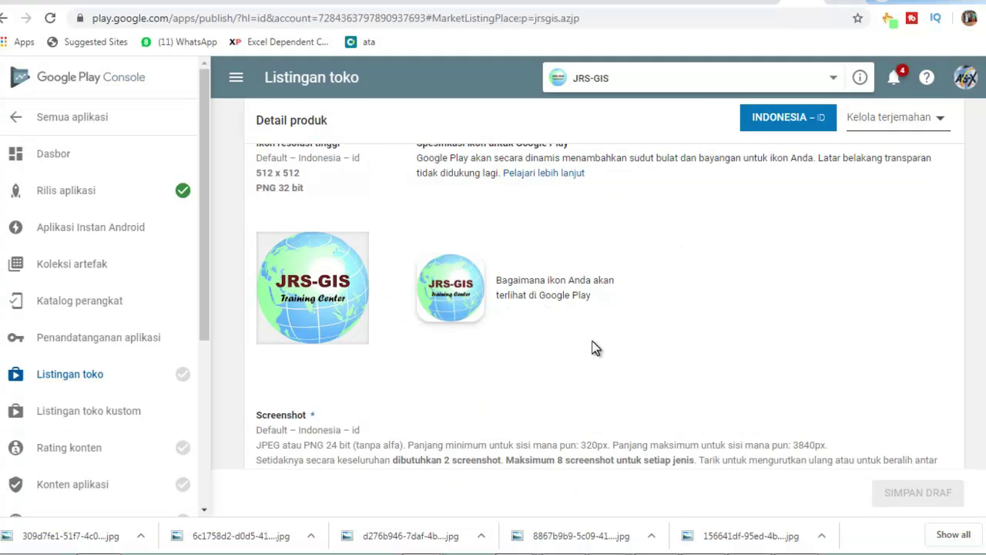
Step: Upload 1.png, 2.png and 3.png as phone screenshots under PONSEL
scroll(592, 340, up, 1)
scroll(648, 349, down, 5)
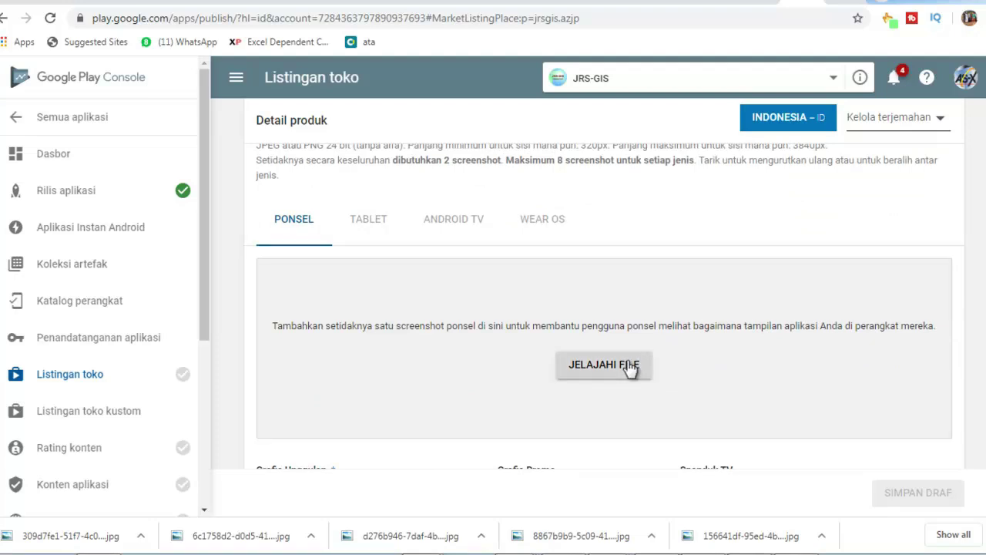
click(629, 363)
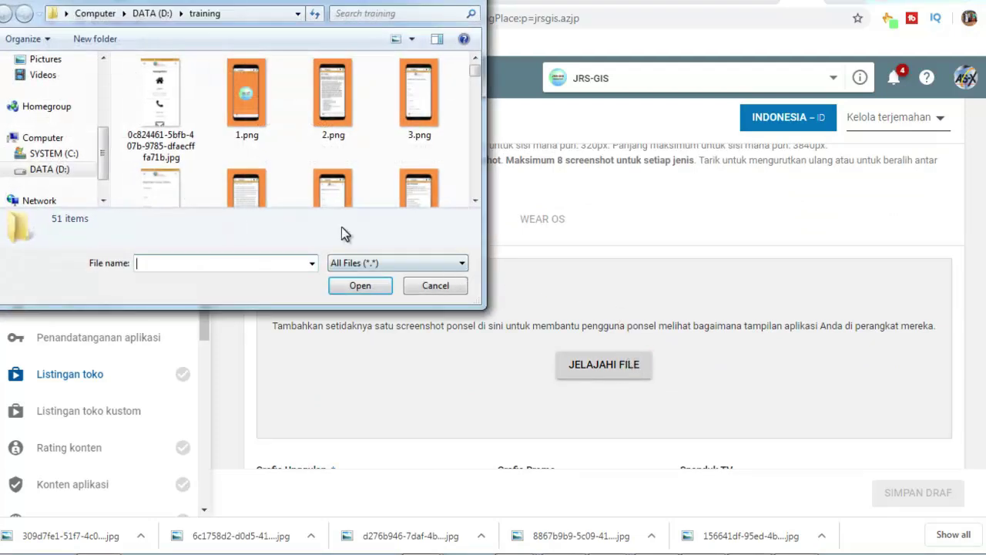
double_click(245, 99)
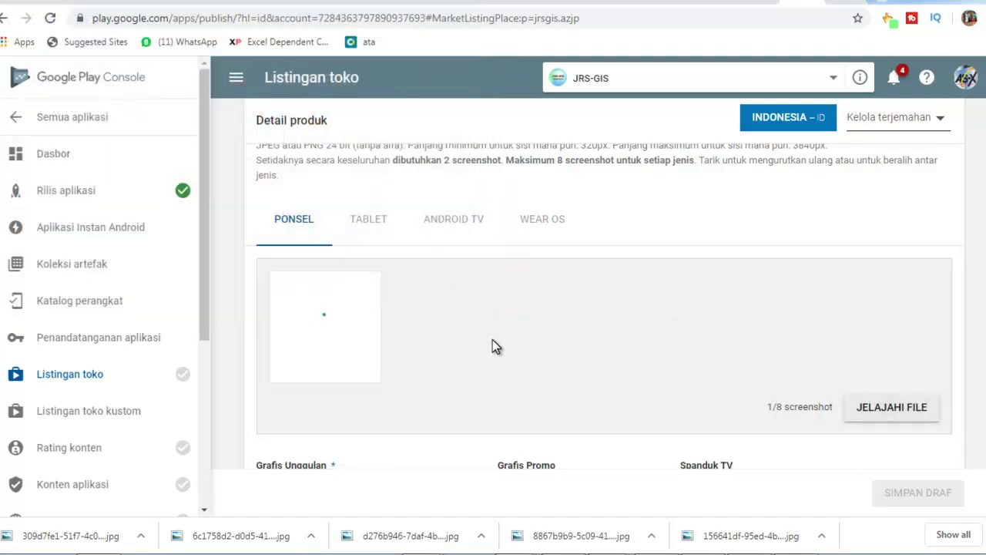
click(893, 406)
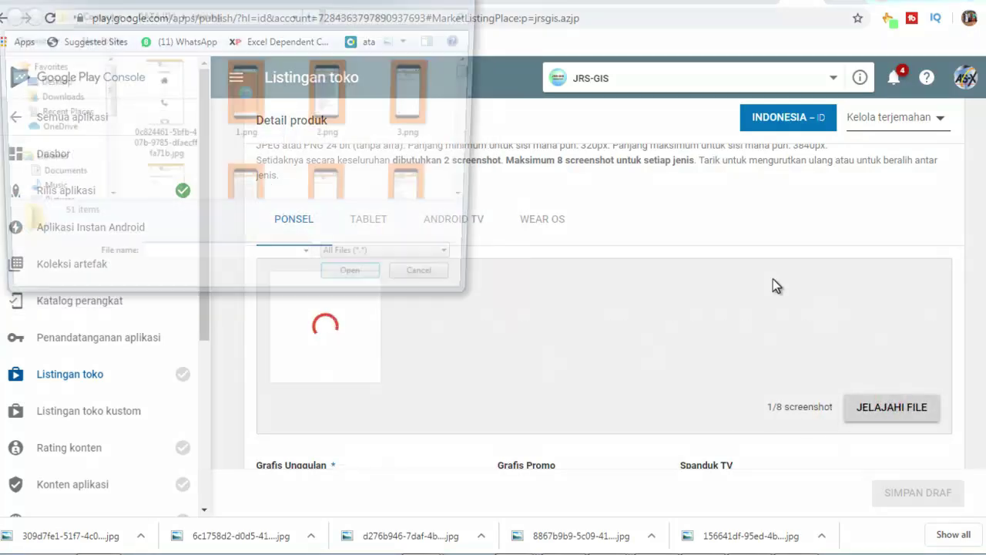
double_click(350, 104)
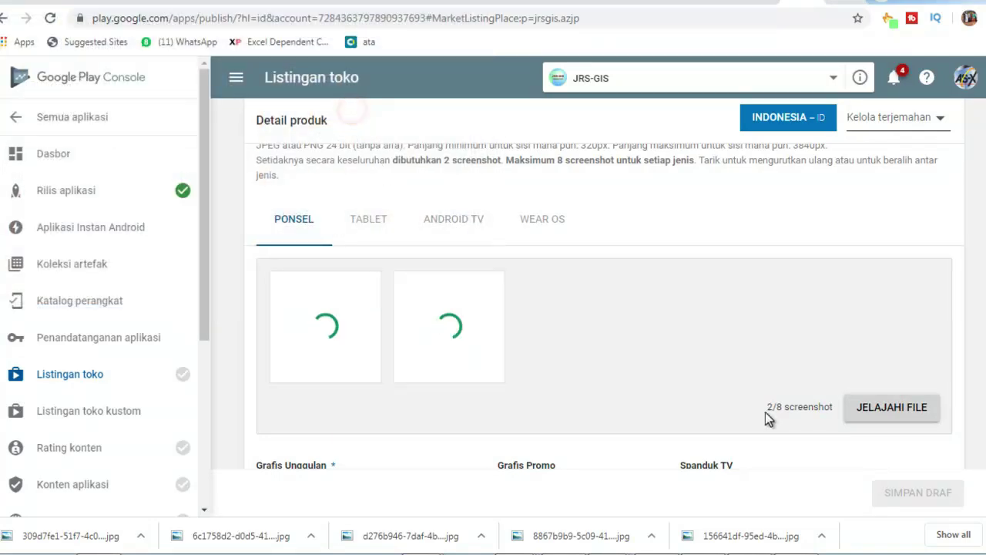
click(888, 416)
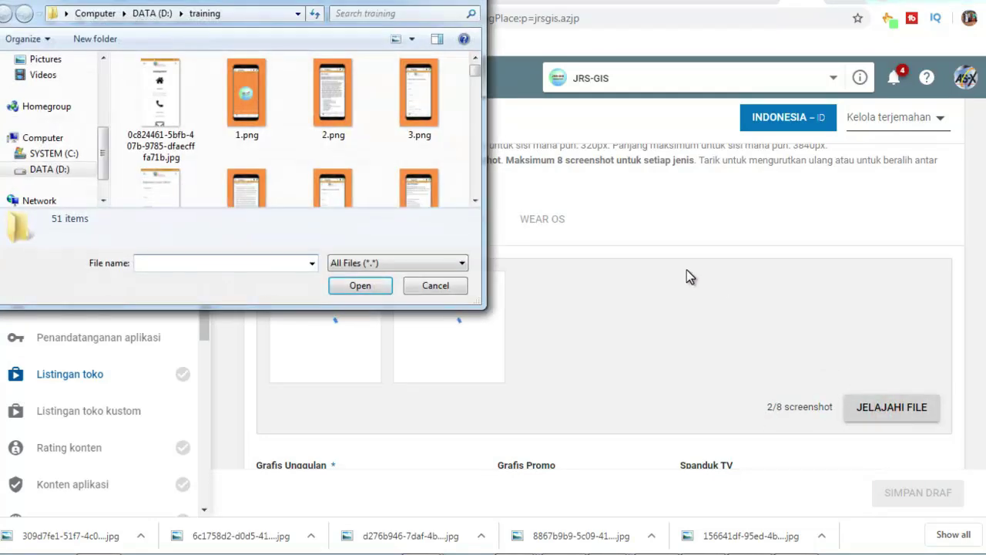
double_click(431, 112)
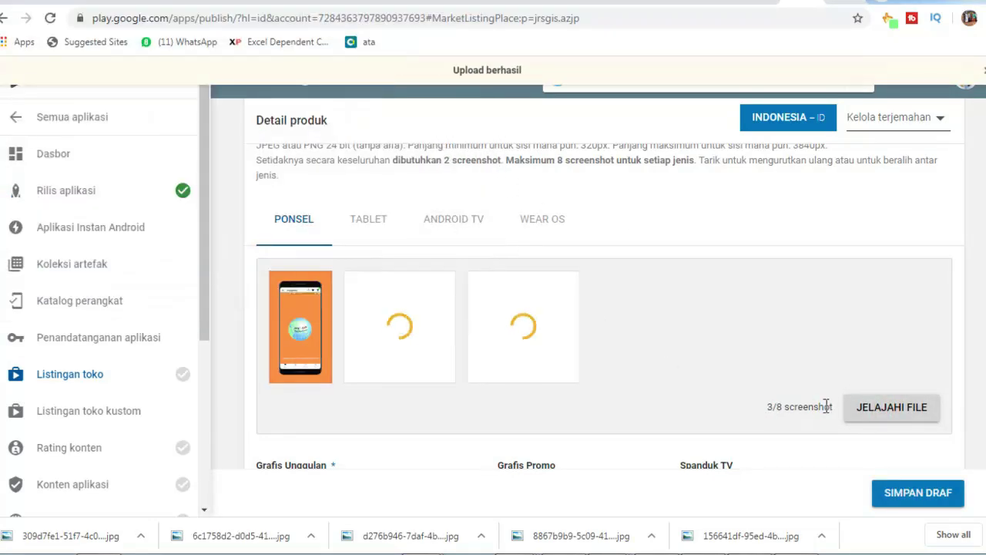
Step: Upload 4.png and 5.png to reach 5/8 phone screenshots, then show the TABLET section
click(883, 418)
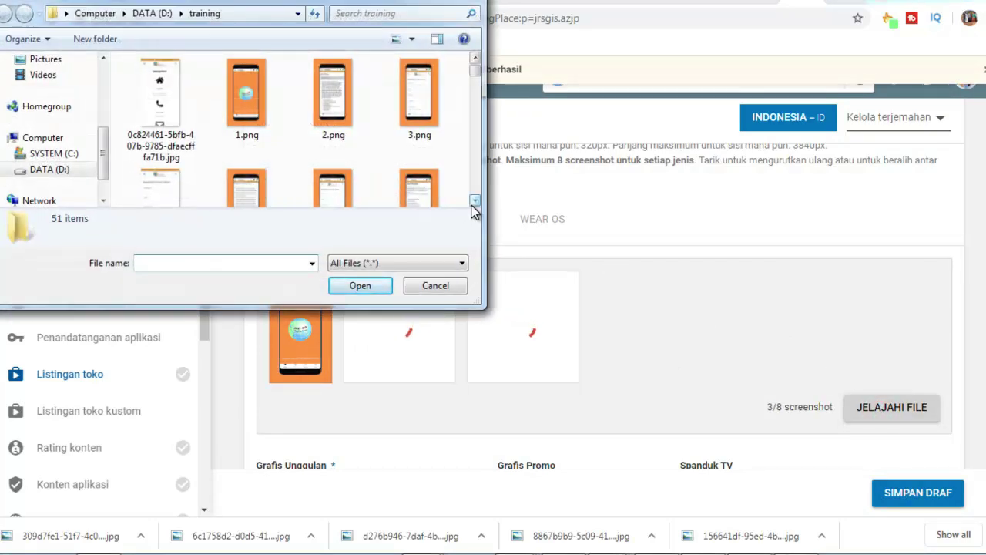
click(475, 202)
double_click(239, 128)
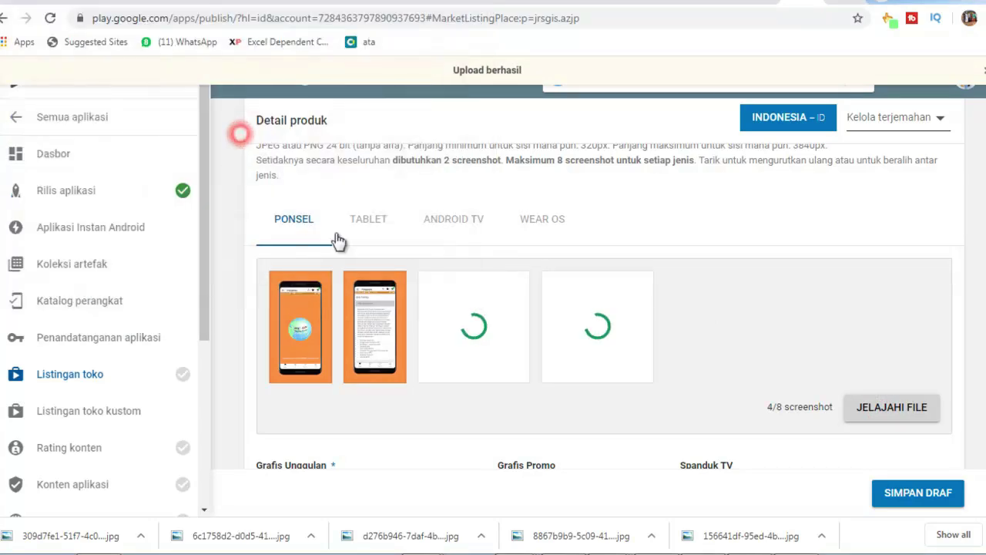
click(872, 409)
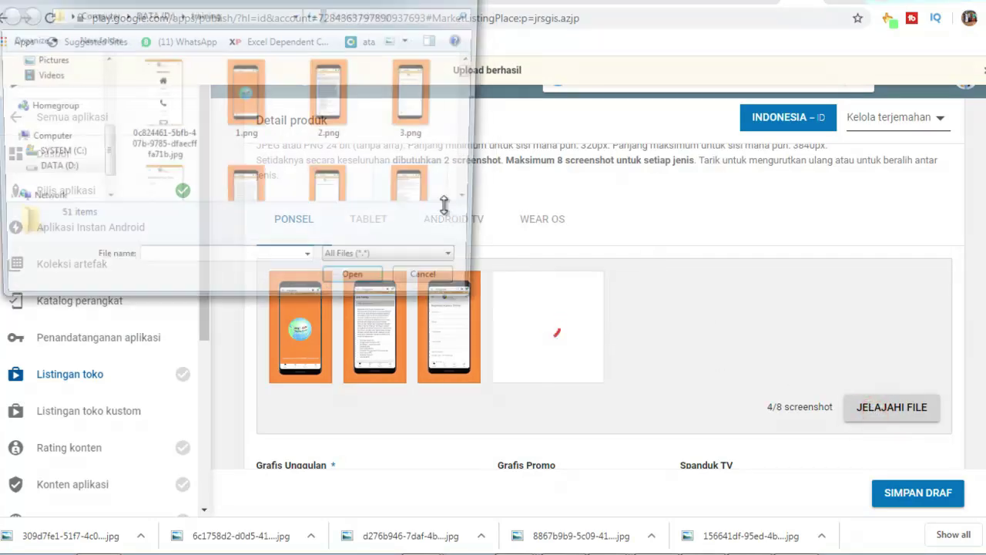
scroll(478, 204, down, 2)
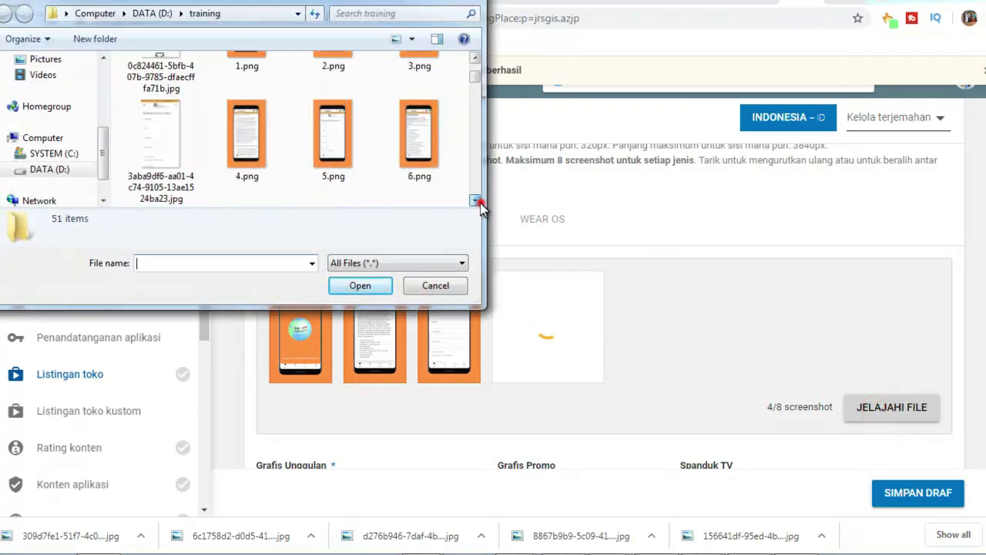
double_click(323, 145)
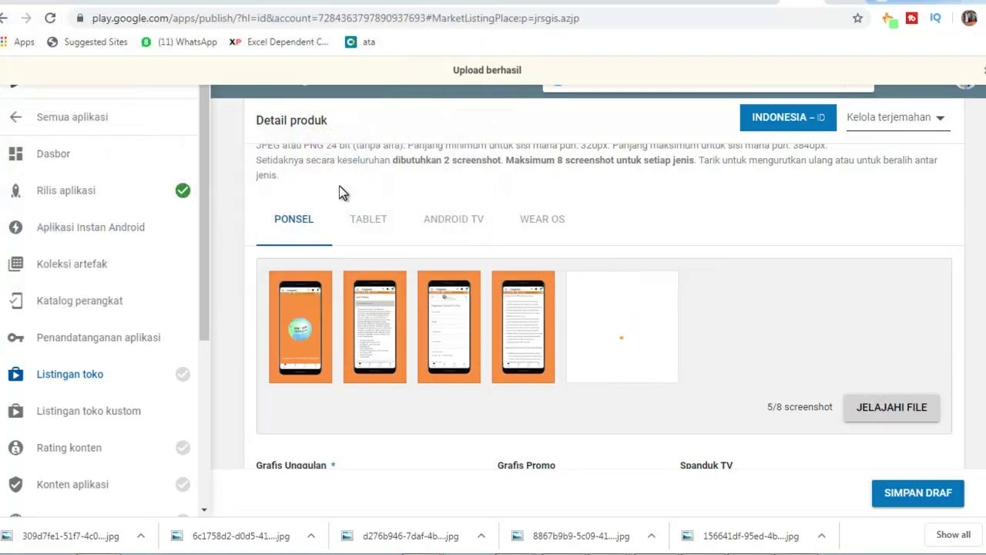
click(366, 230)
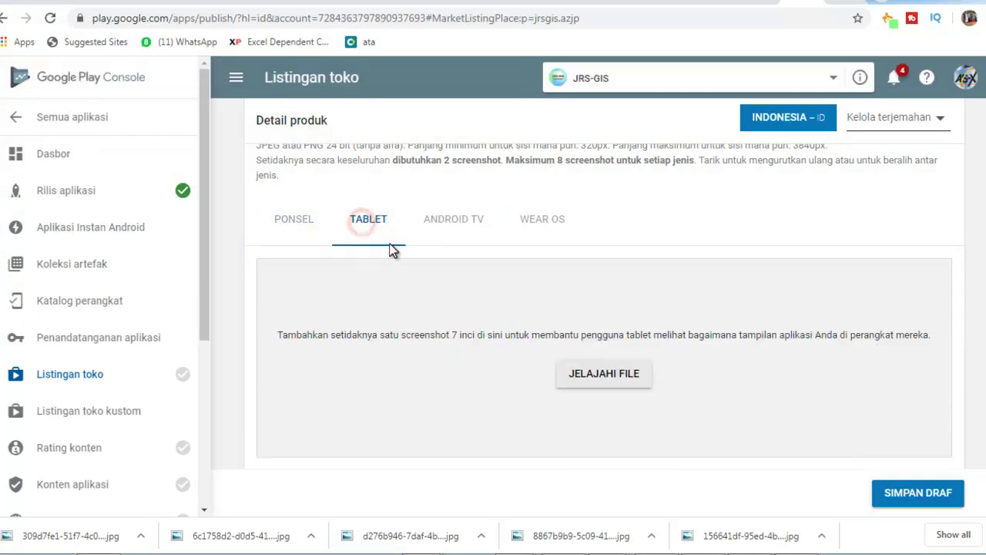
Step: Upload 6.png, 7.png and 8.png as the first three 7-inch tablet screenshots
click(579, 376)
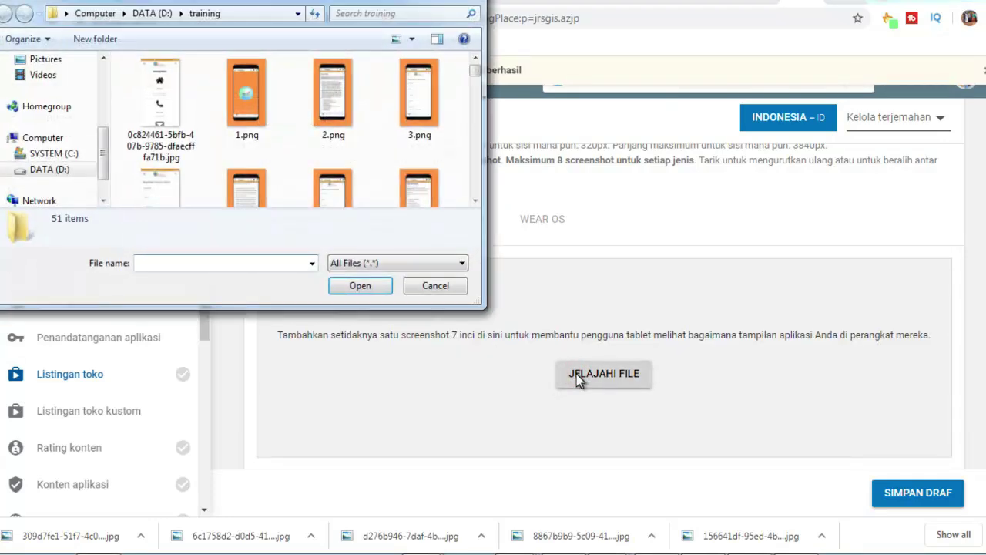
scroll(476, 200, down, 1)
click(429, 145)
double_click(428, 145)
click(892, 426)
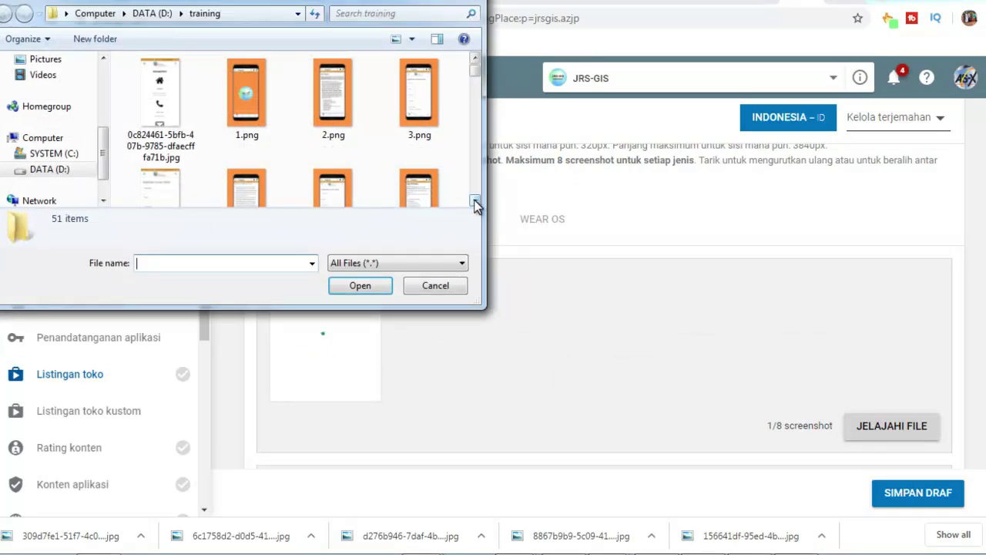
click(474, 200)
double_click(333, 135)
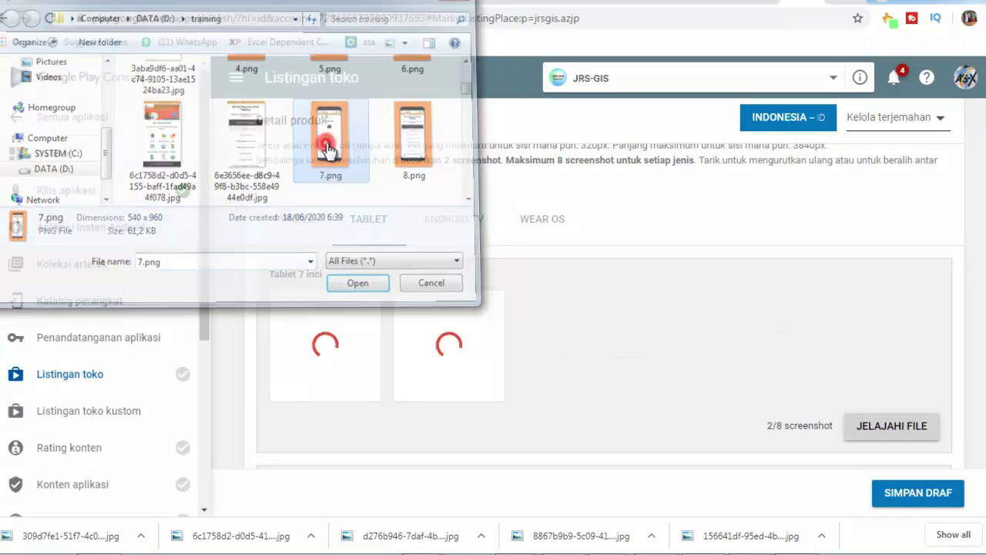
click(883, 433)
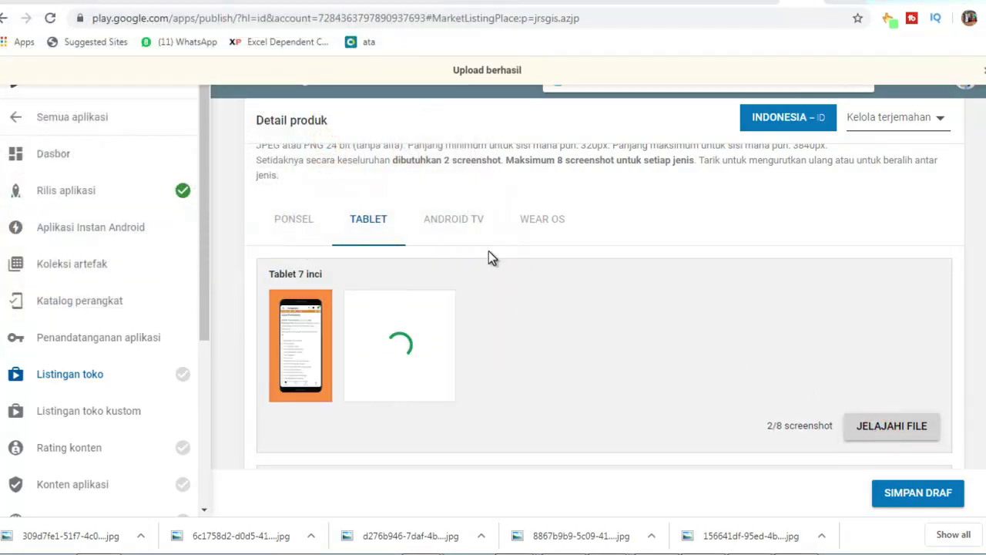
click(475, 202)
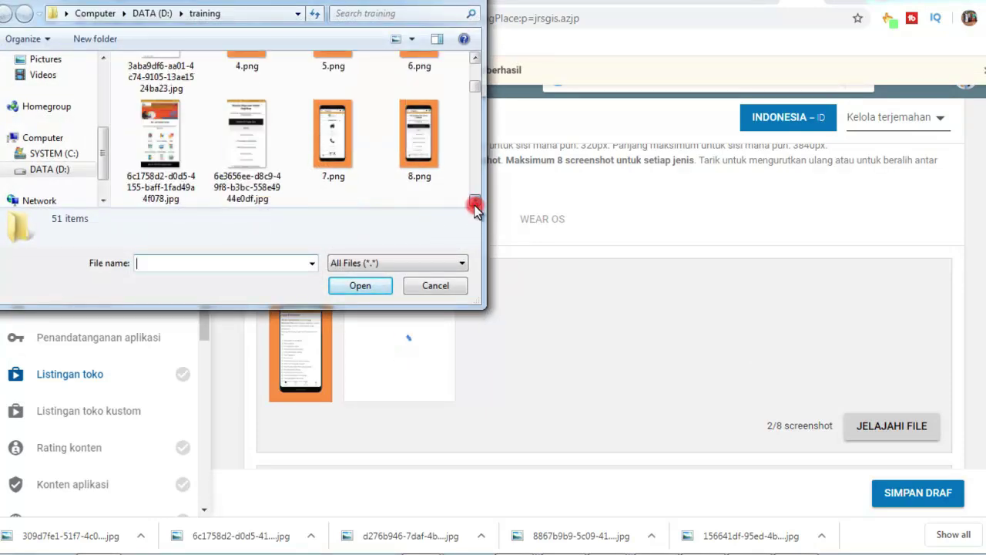
double_click(420, 171)
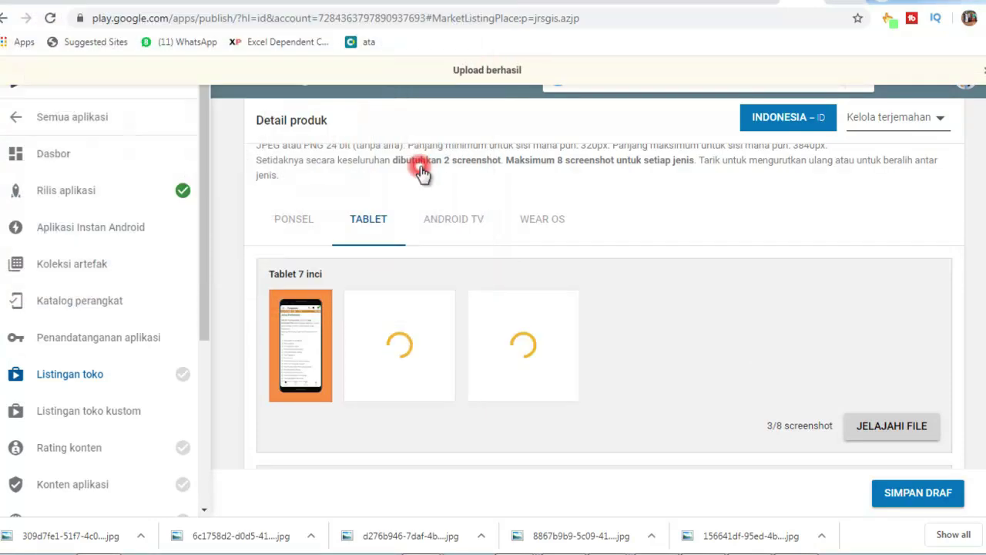
Step: Upload 9.png and 10.png as the fourth and fifth tablet screenshots
click(868, 438)
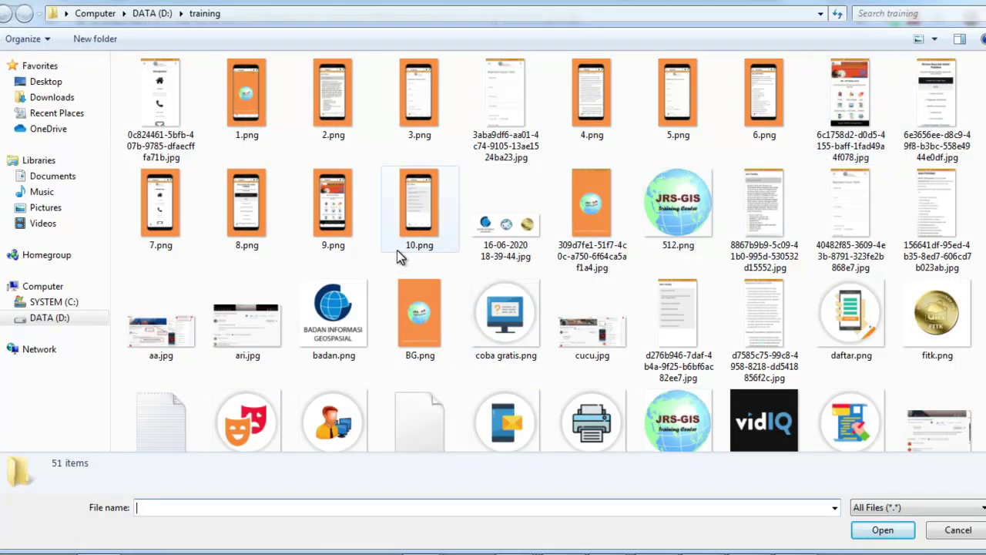
click(335, 222)
double_click(333, 218)
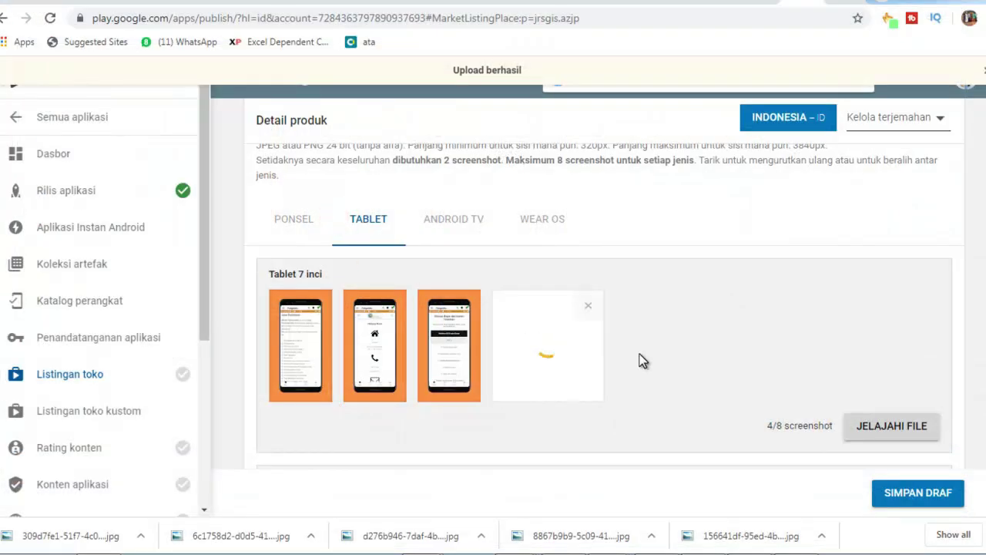
click(854, 420)
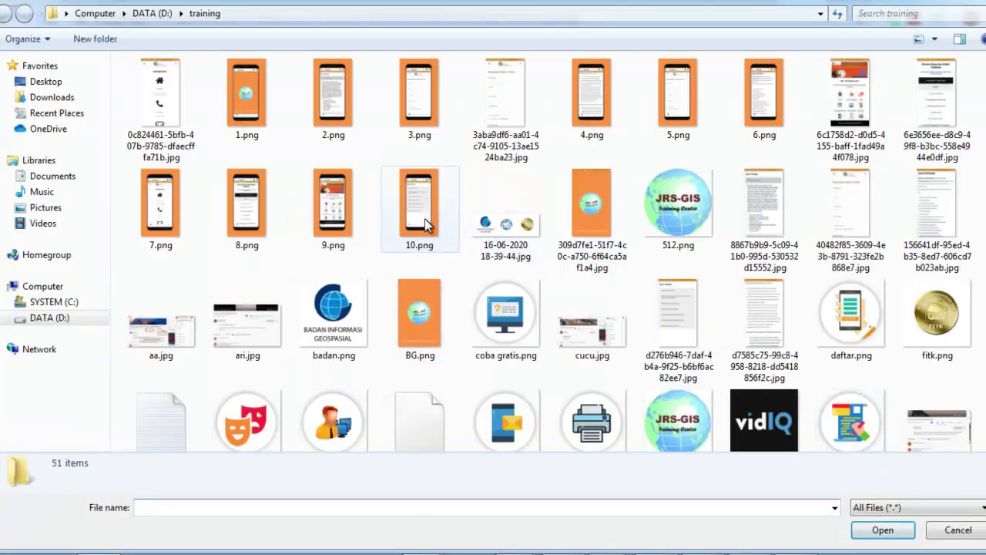
double_click(420, 212)
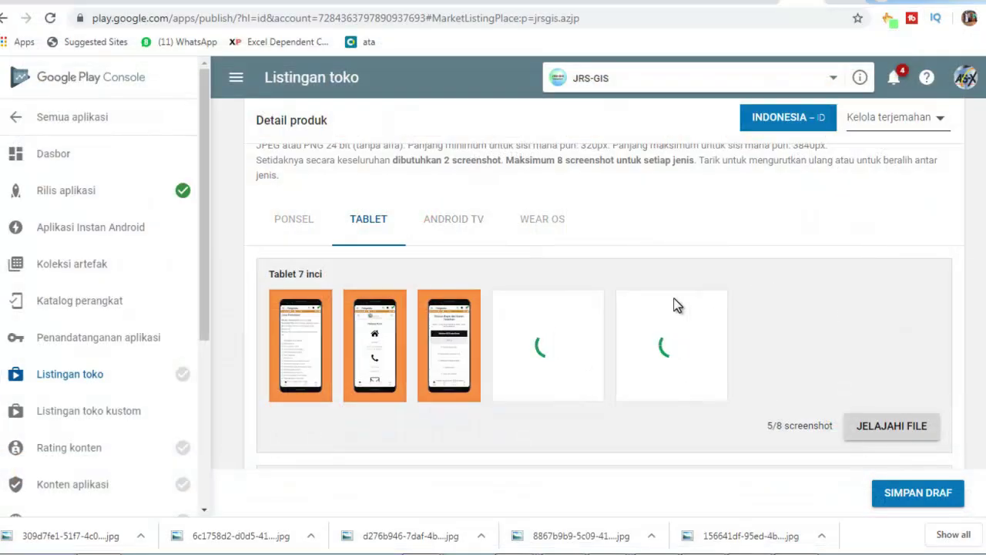
Step: Review the phone screenshots, return to the tablet set, and save the draft
click(292, 220)
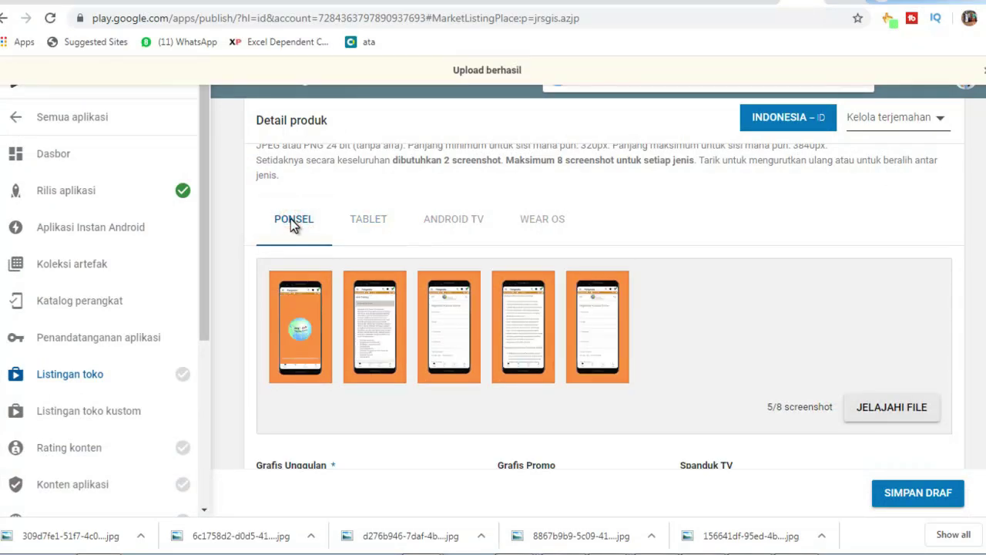
click(368, 222)
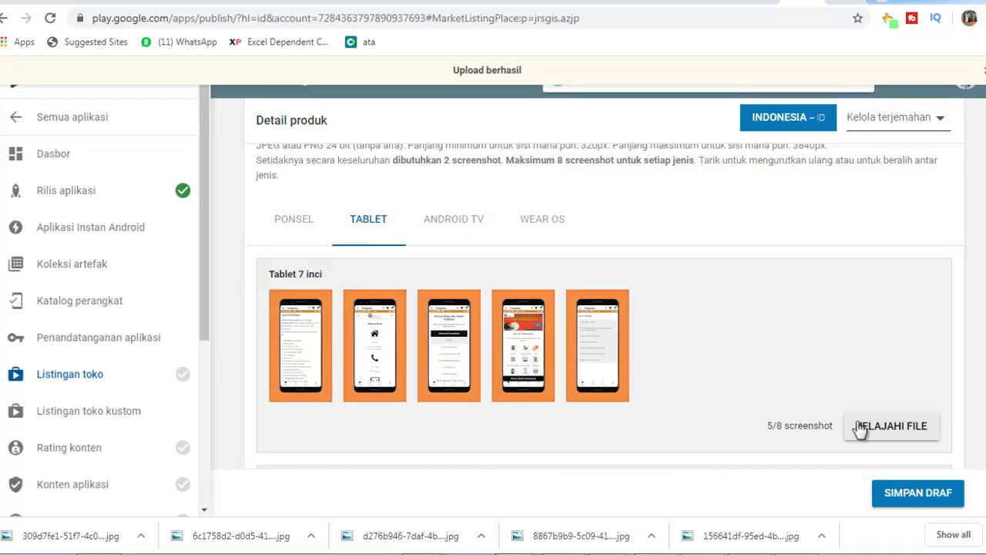
click(907, 498)
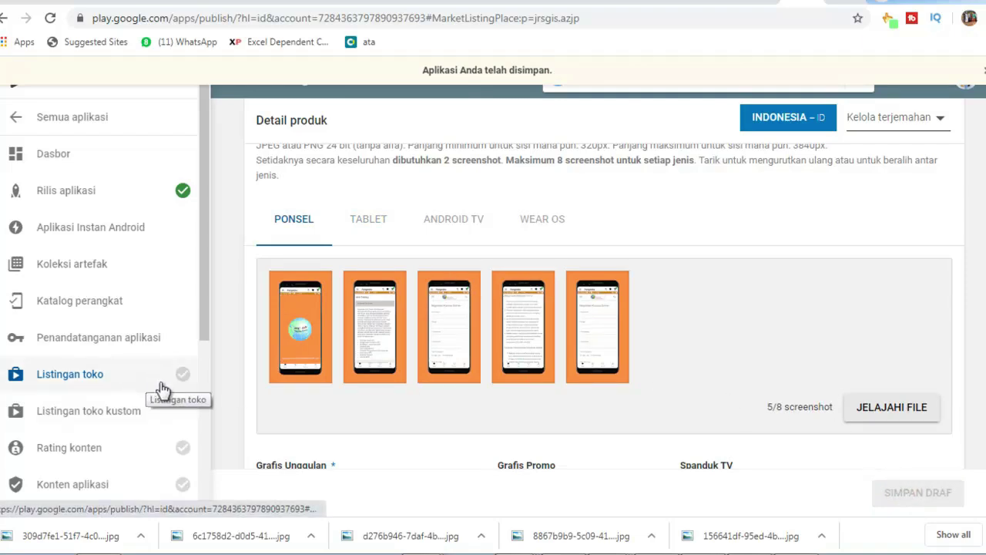
Step: Scroll down the saved store listing, then switch to the training center's Hubungi Kami tab
scroll(409, 362, down, 3)
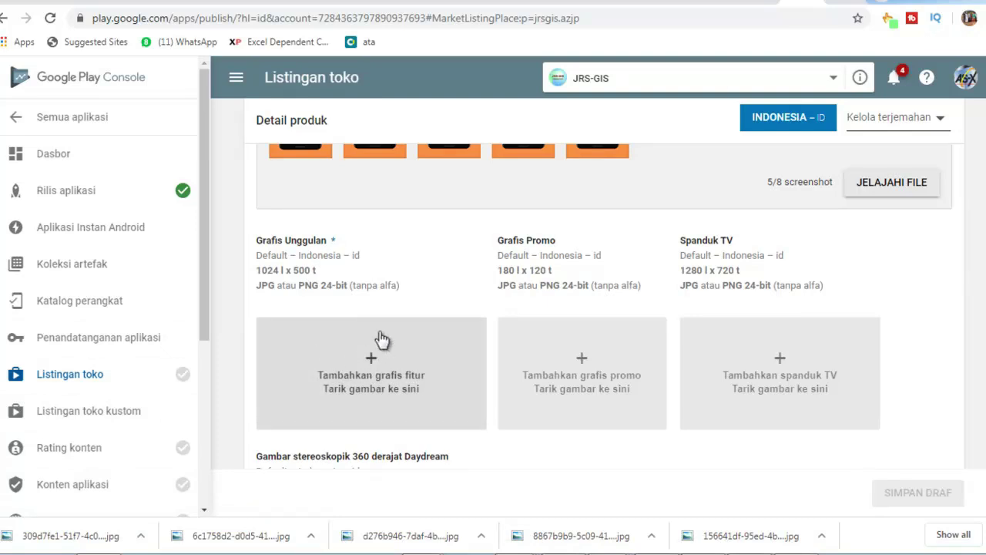
click(846, 4)
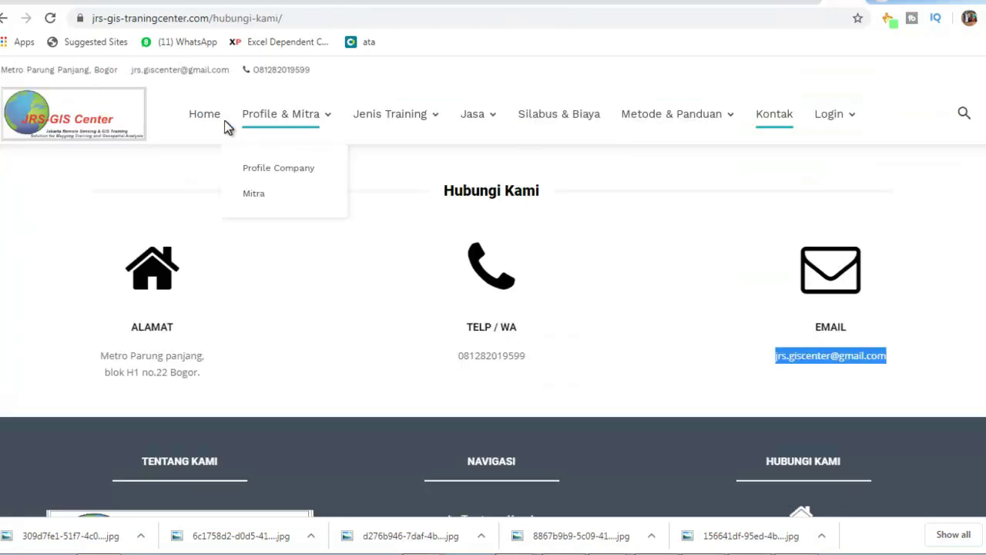
Step: View the JRS-GIS Training Center home page banner, then return to the Play Console listing
click(204, 115)
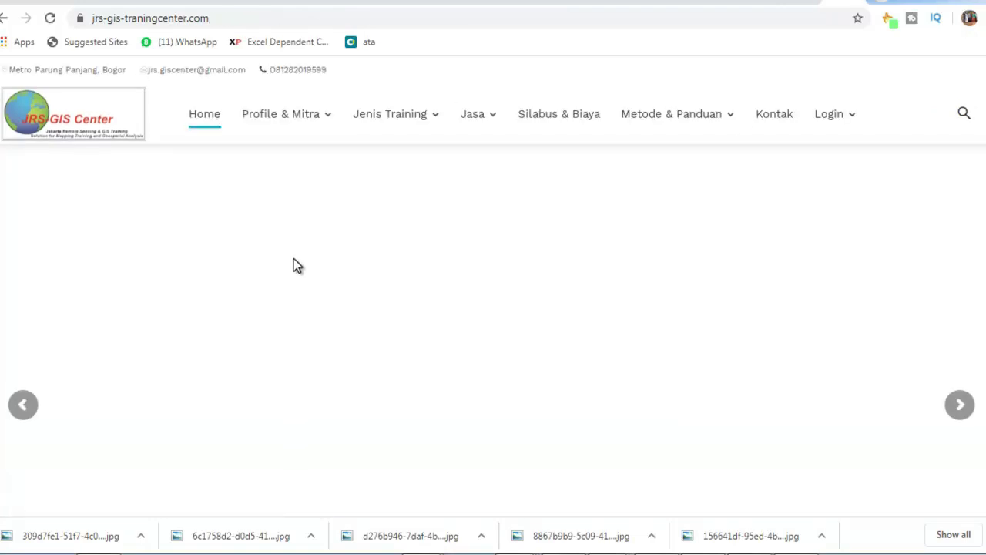
scroll(285, 329, down, 3)
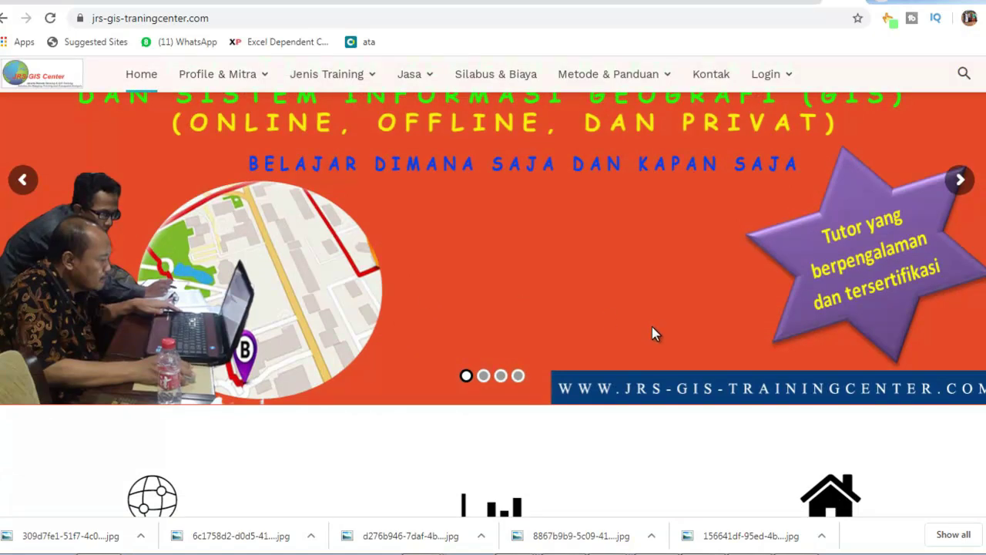
click(801, 1)
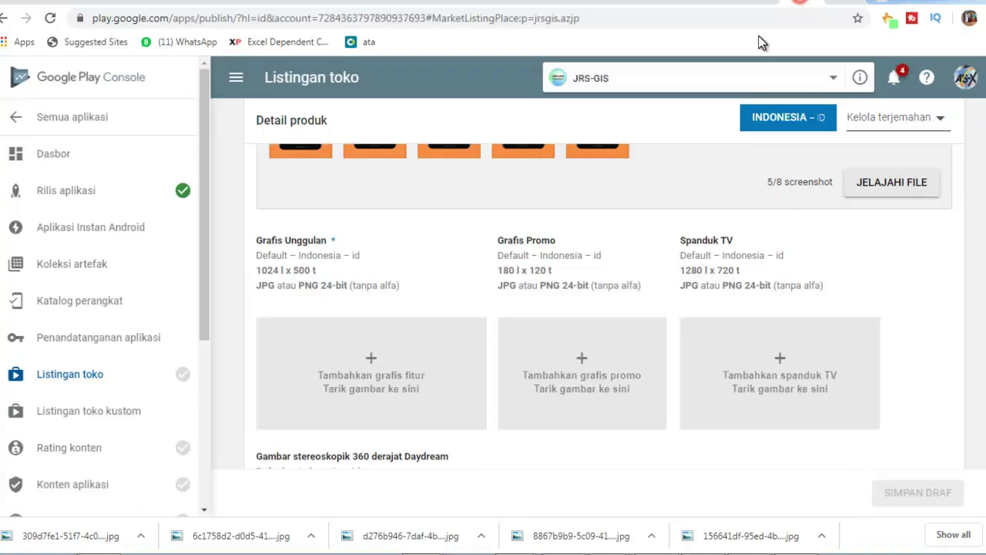